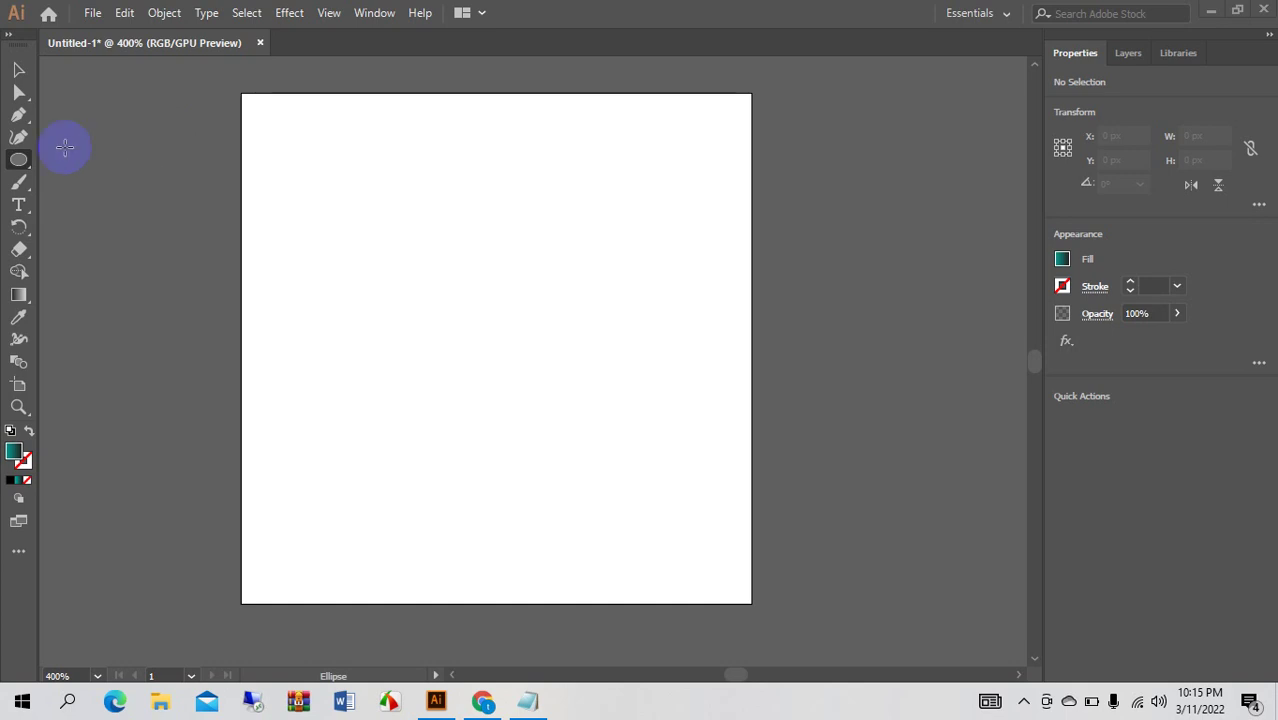
Draw a vertical ellipse about 54 px wide and 66 px high near the middle of the artboard.
click(19, 71)
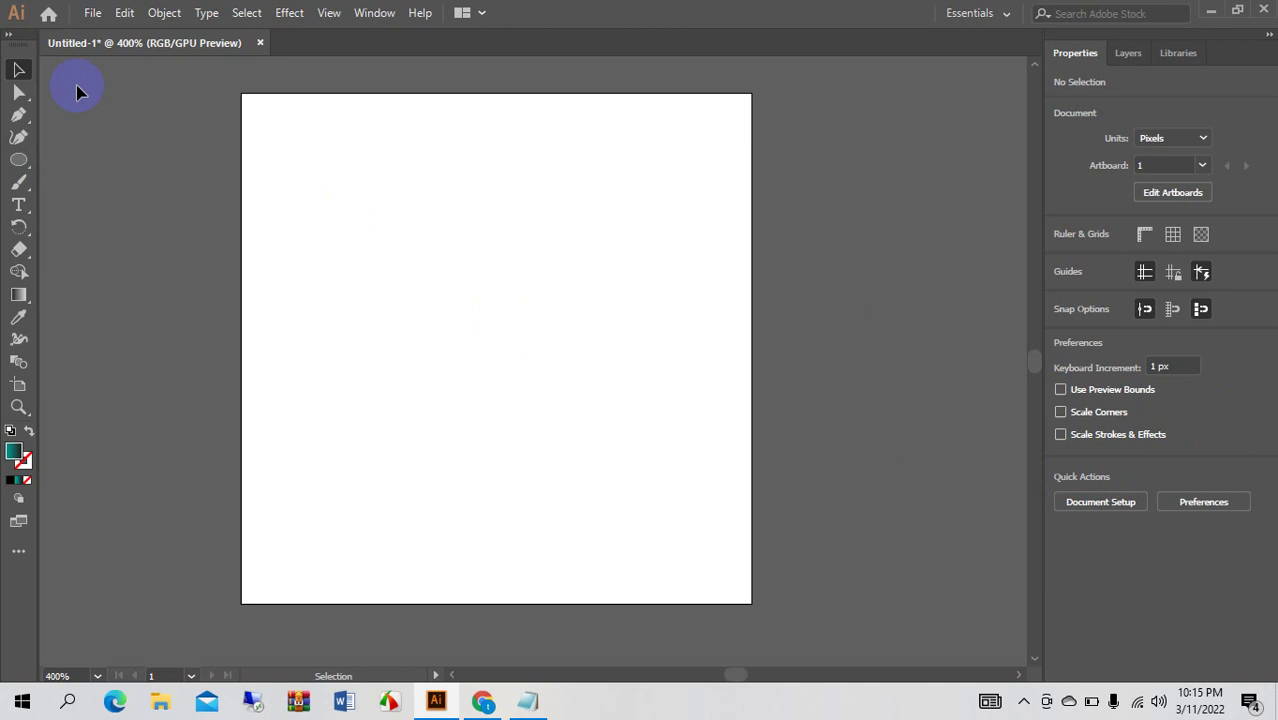
drag(19, 159, 103, 186)
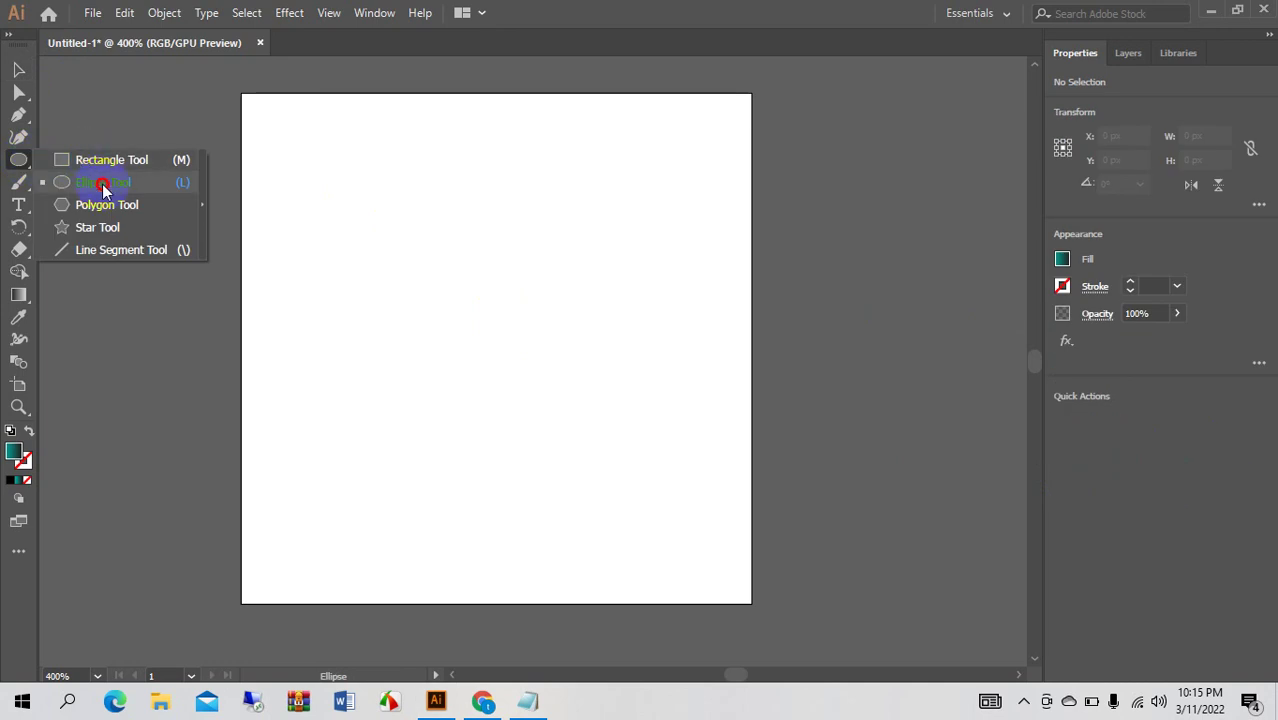
mouse_move(103, 186)
mouse_down()
mouse_move(106, 174)
mouse_move(114, 205)
mouse_move(108, 181)
mouse_up()
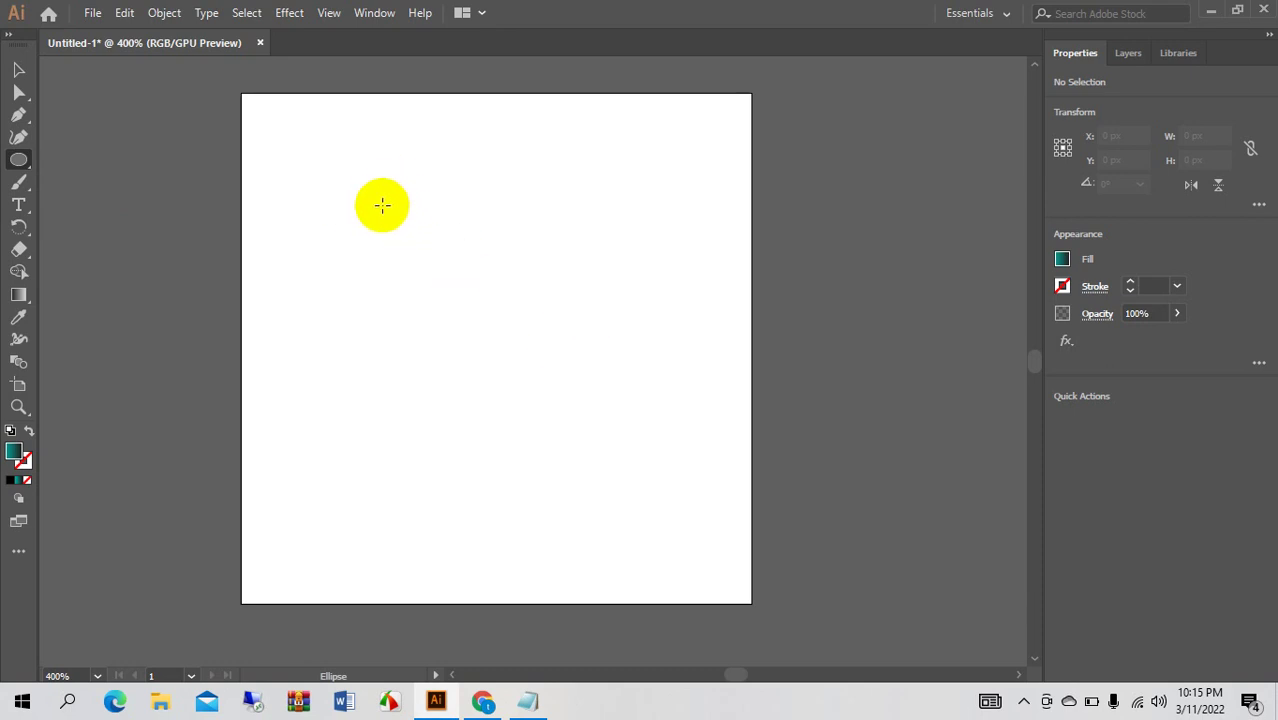
drag(381, 192, 662, 535)
click(14, 70)
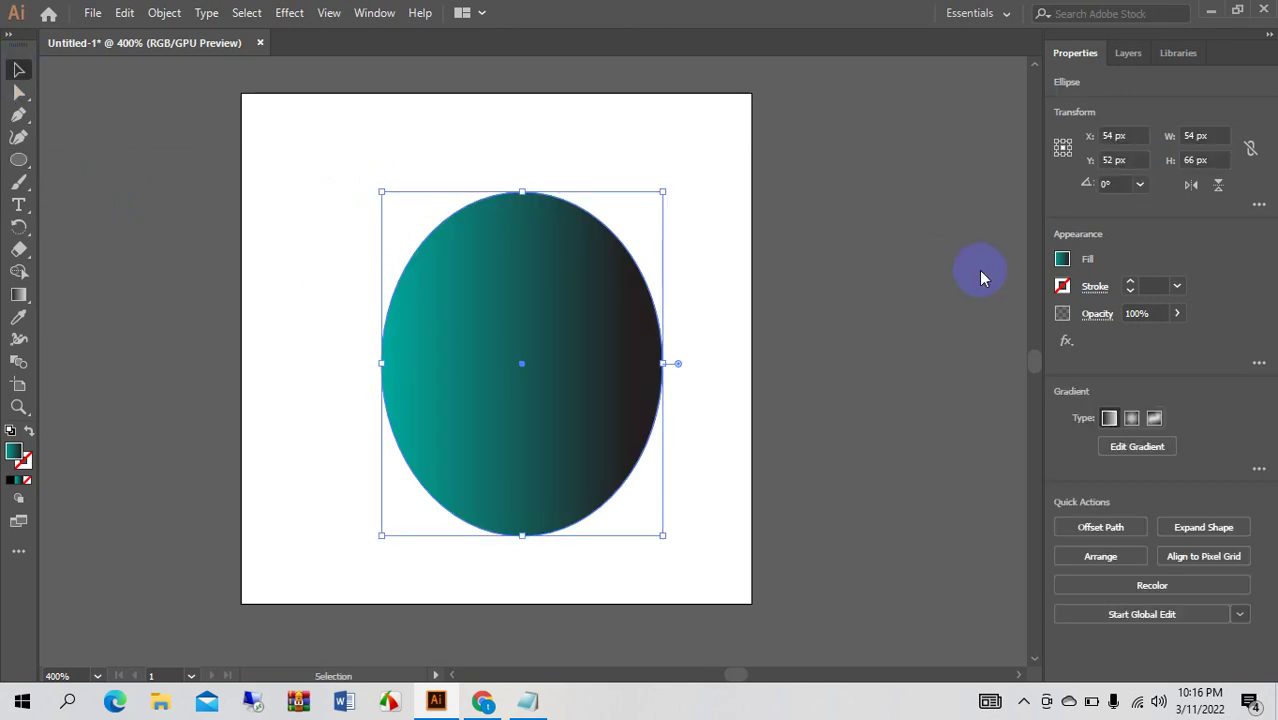
Replace the ellipse's gradient fill with the solid teal swatch.
click(1062, 259)
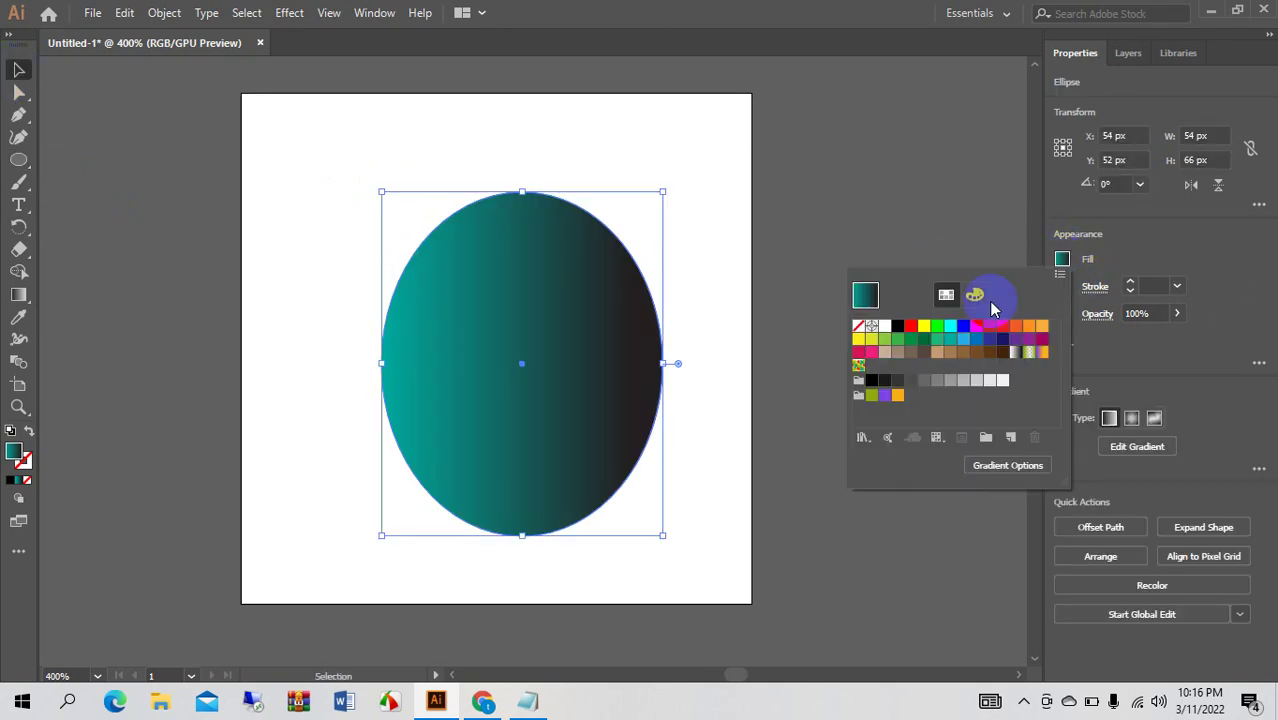
click(948, 345)
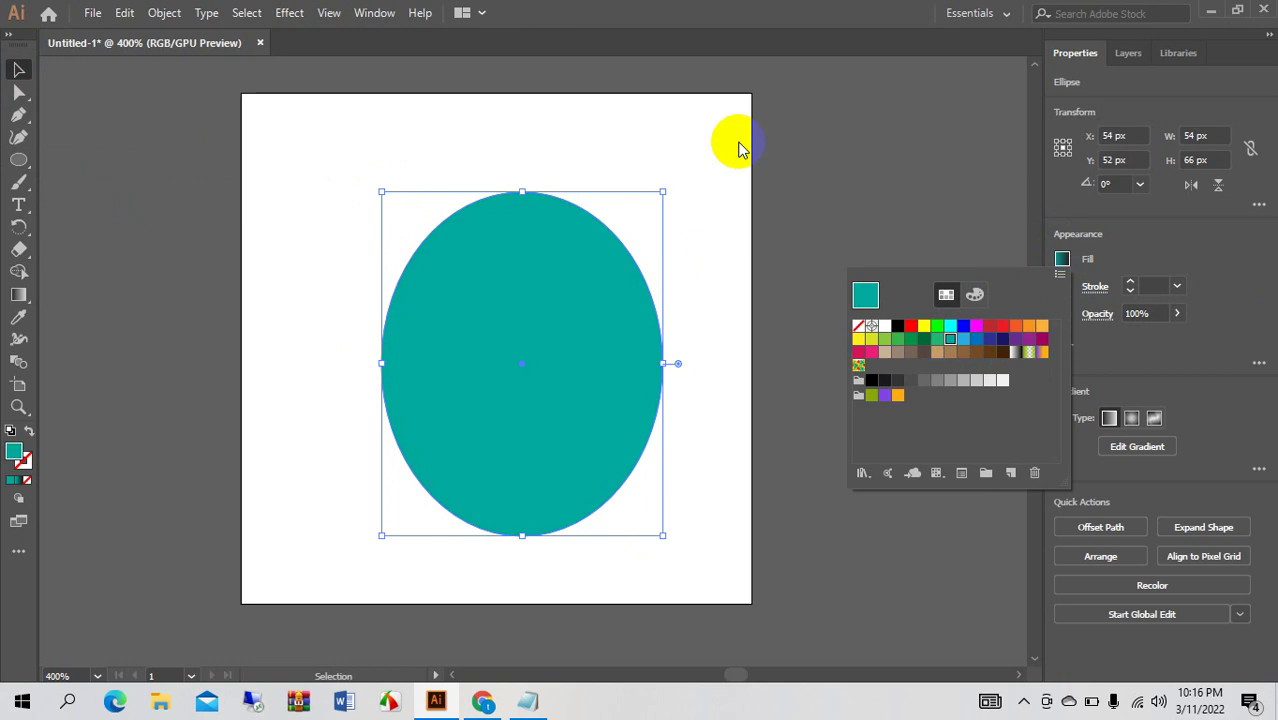
click(335, 140)
click(508, 336)
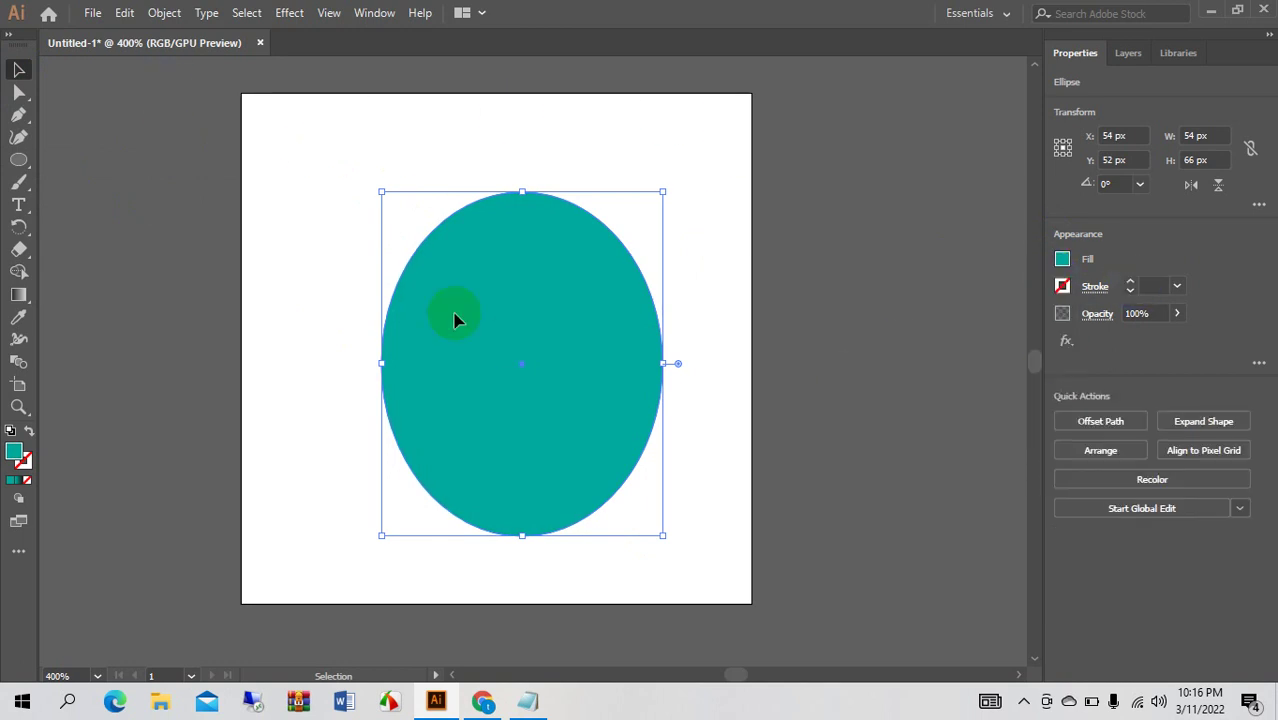
Swap the ellipse's fill and stroke so the teal becomes its outline, and set the stroke weight to 7 pt.
click(27, 432)
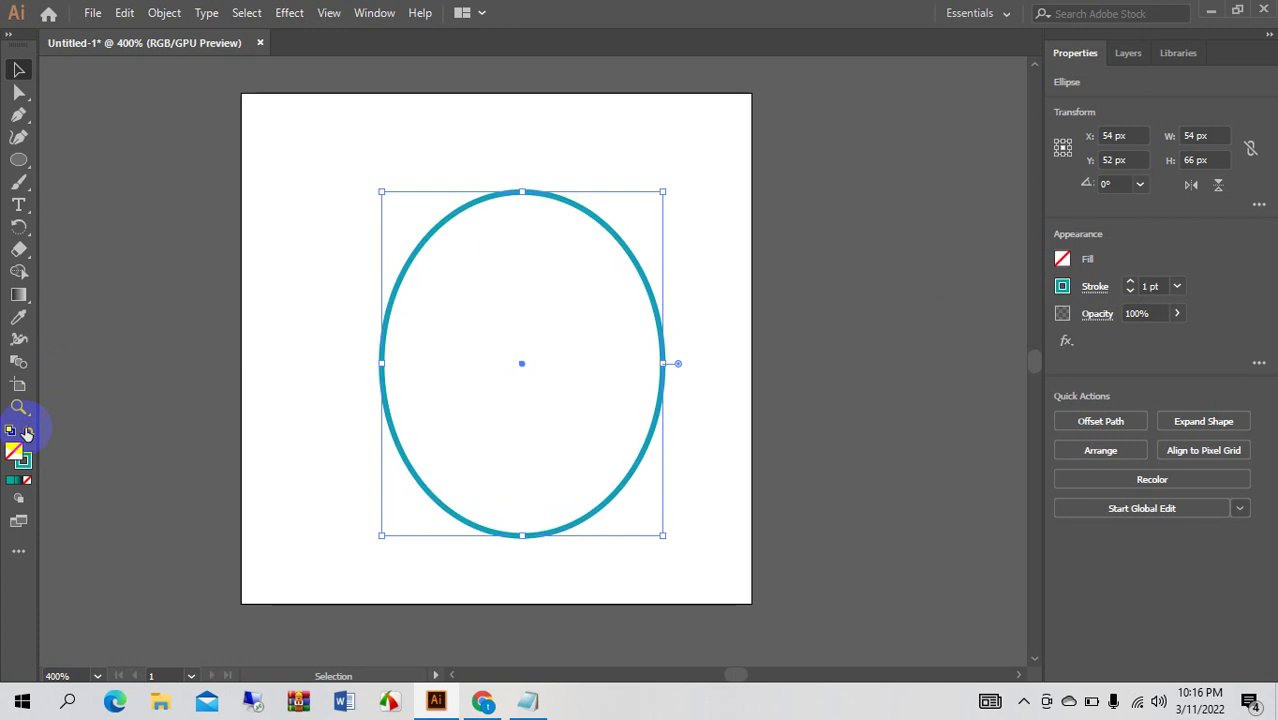
click(1128, 285)
click(1128, 285)
click(1128, 285)
click(1128, 285)
click(1128, 285)
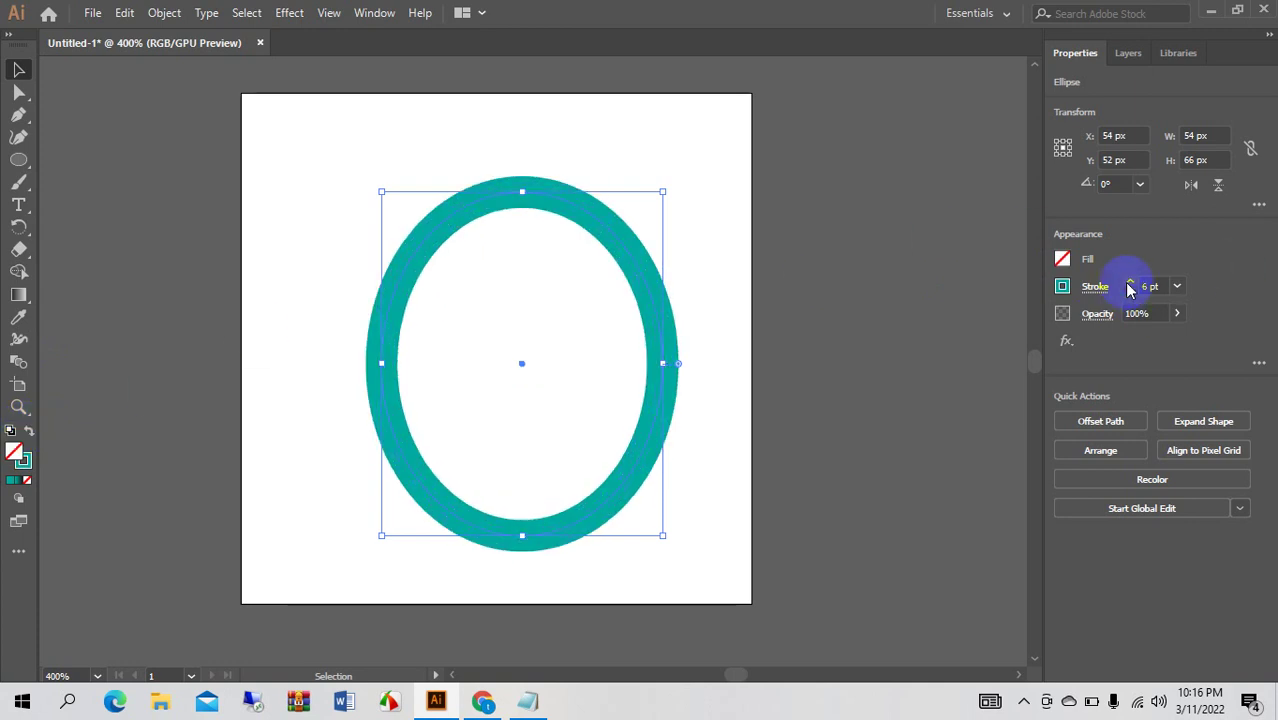
click(1128, 285)
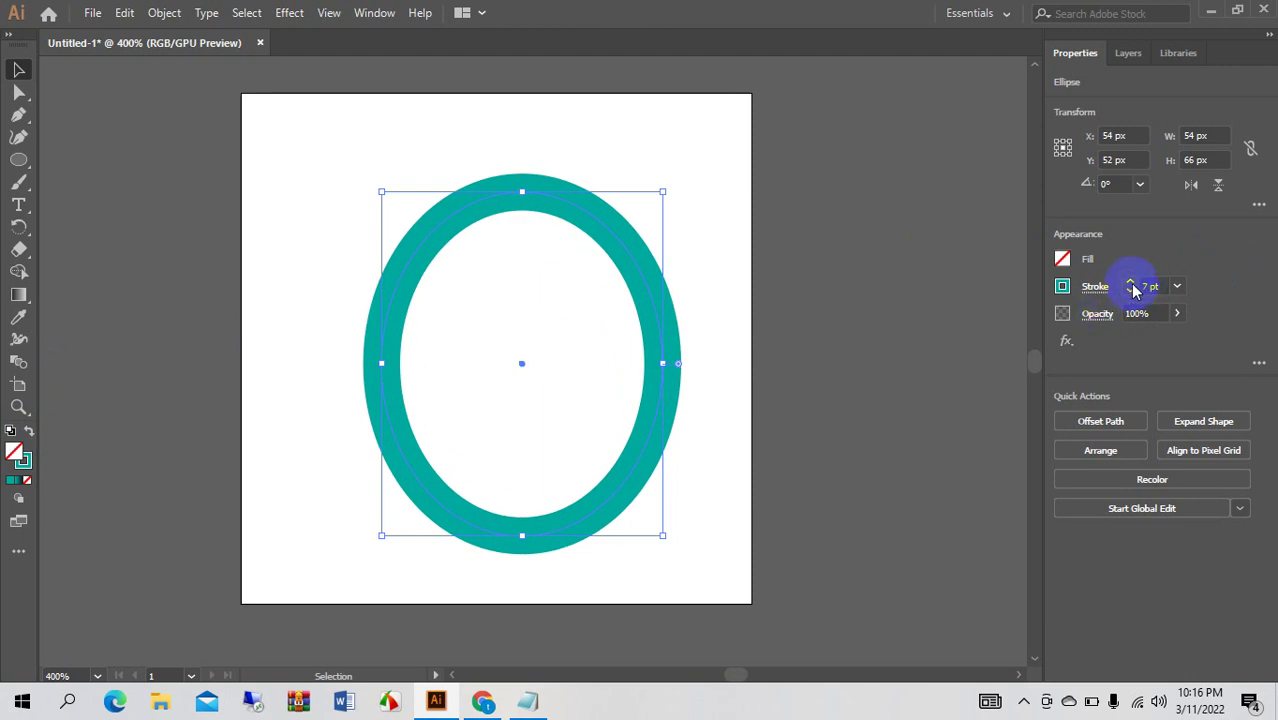
Expand the outlined ellipse's fill and stroke into a ring shape.
click(163, 13)
click(214, 228)
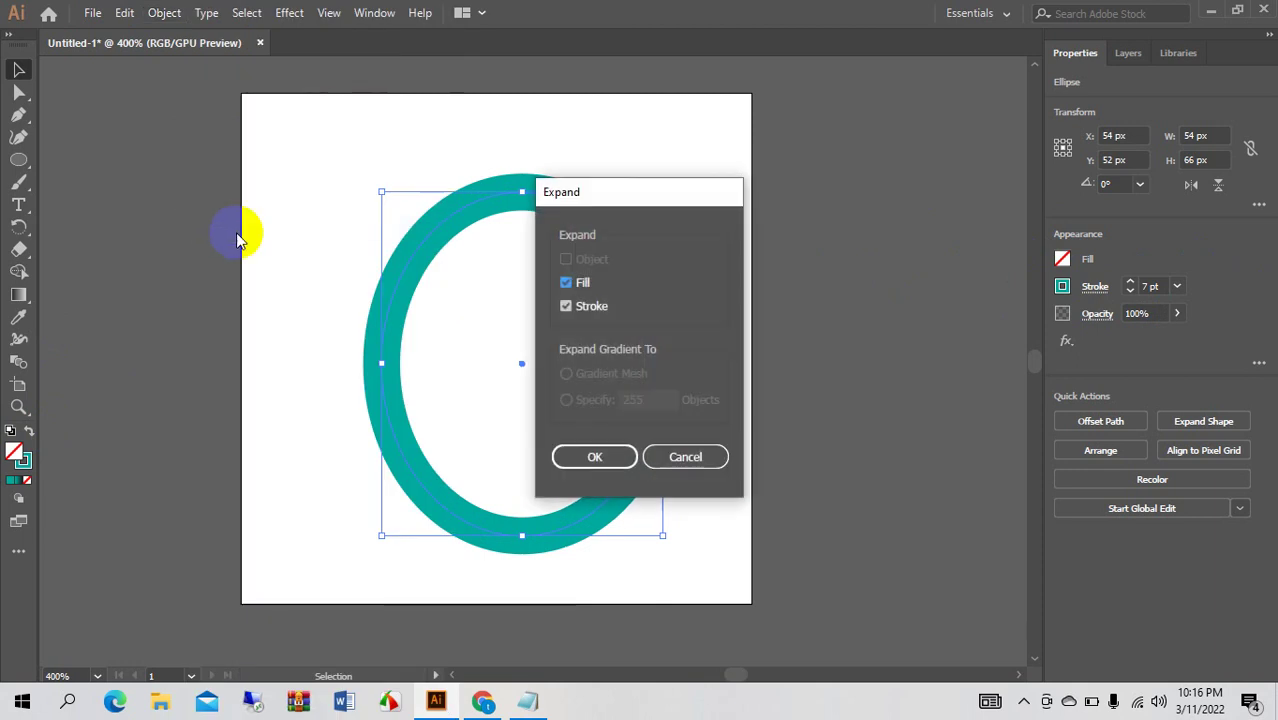
click(594, 456)
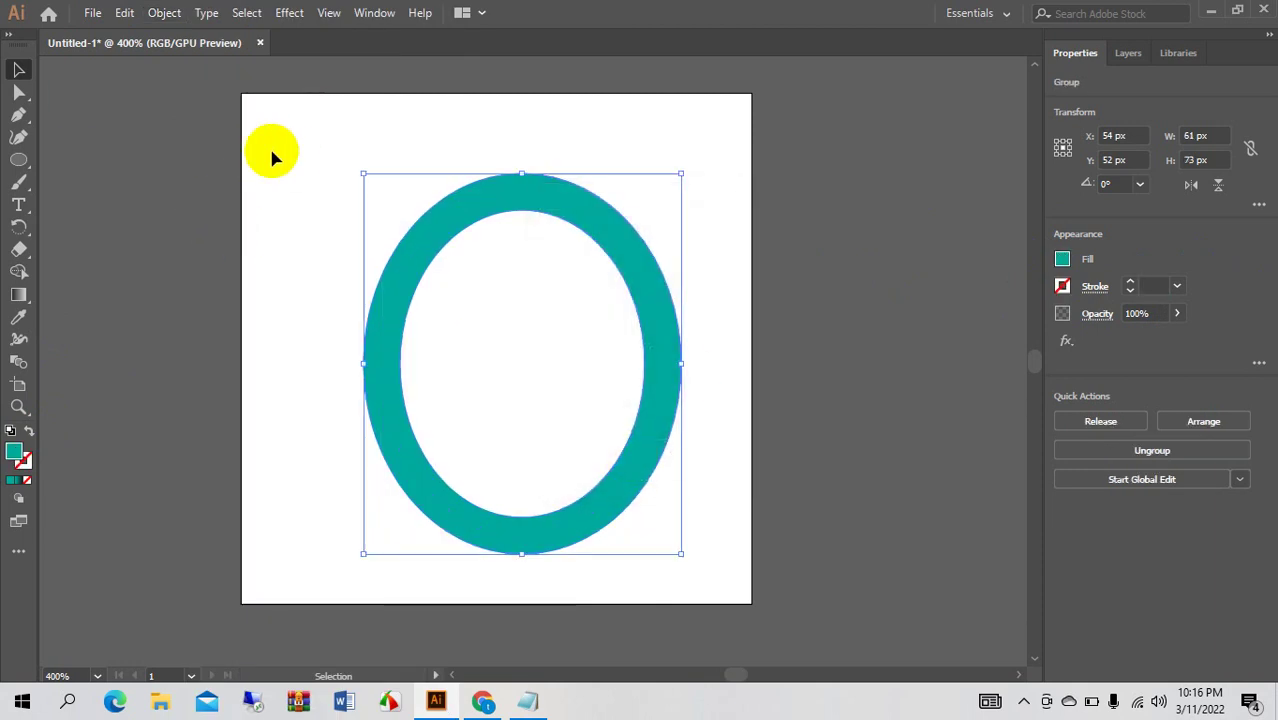
Stretch the ring horizontally to about 72.5 px wide so it looks nearly circular.
click(295, 152)
click(534, 207)
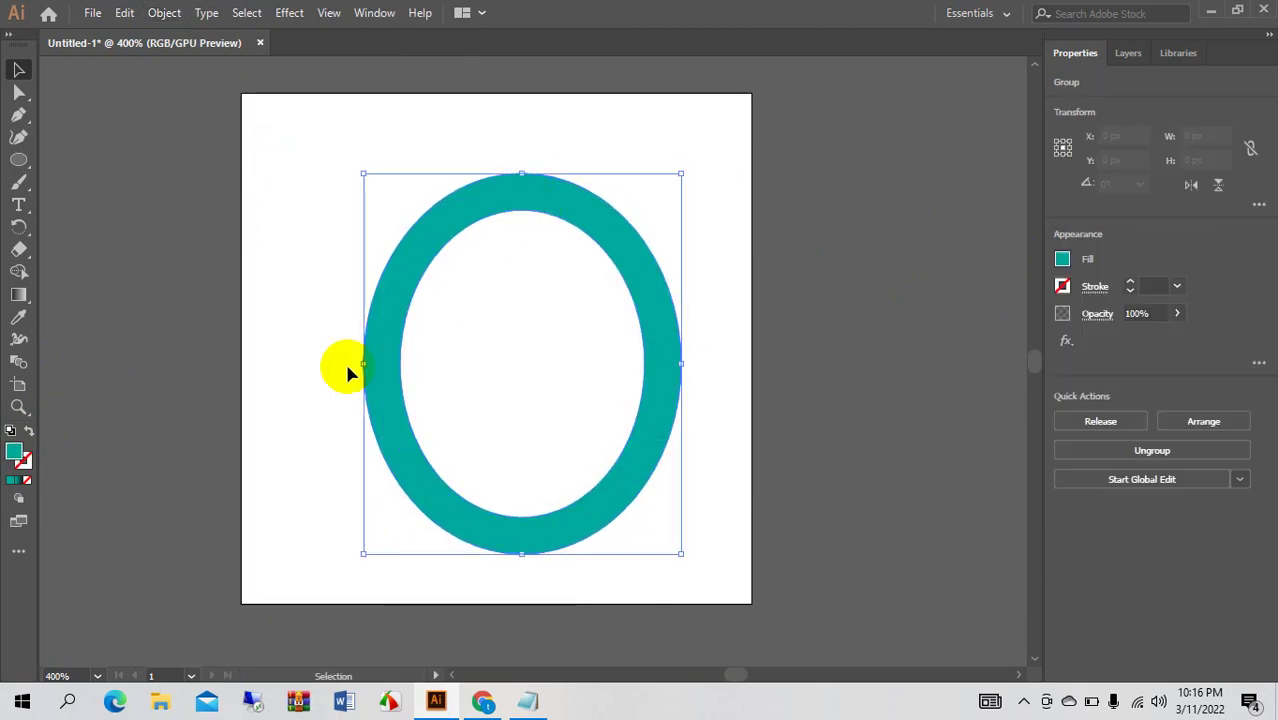
drag(362, 362, 305, 356)
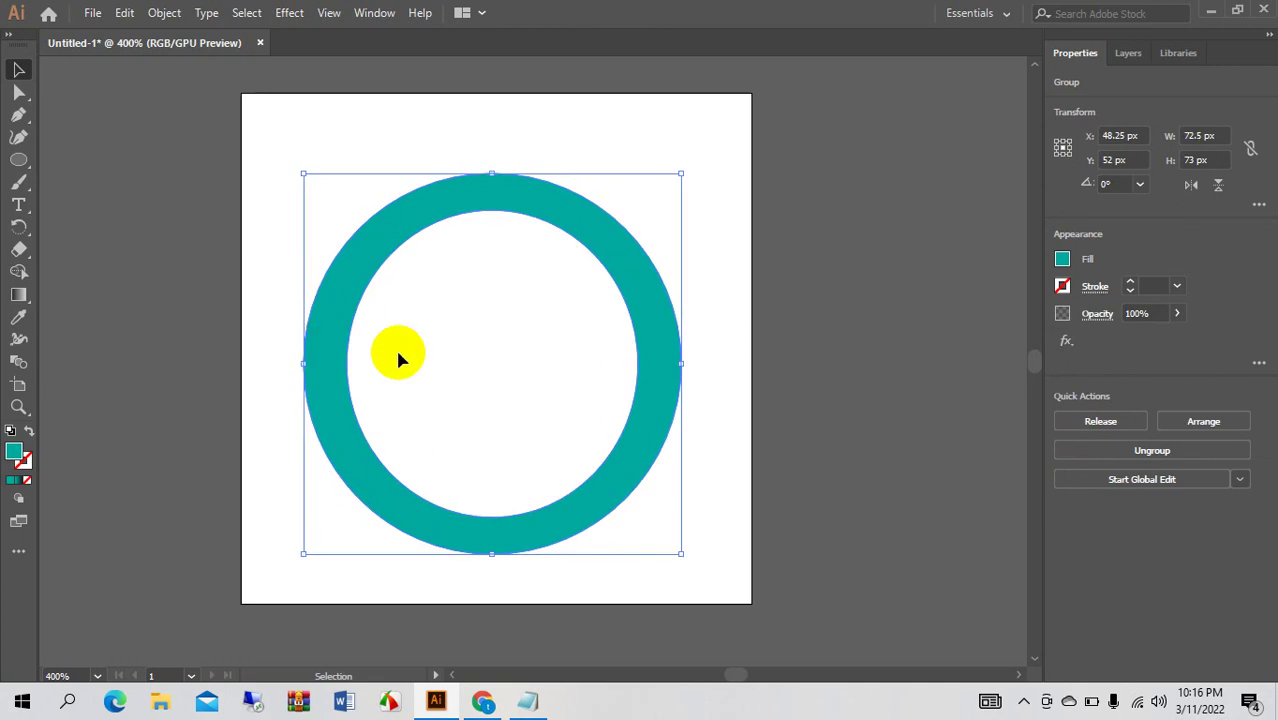
click(388, 113)
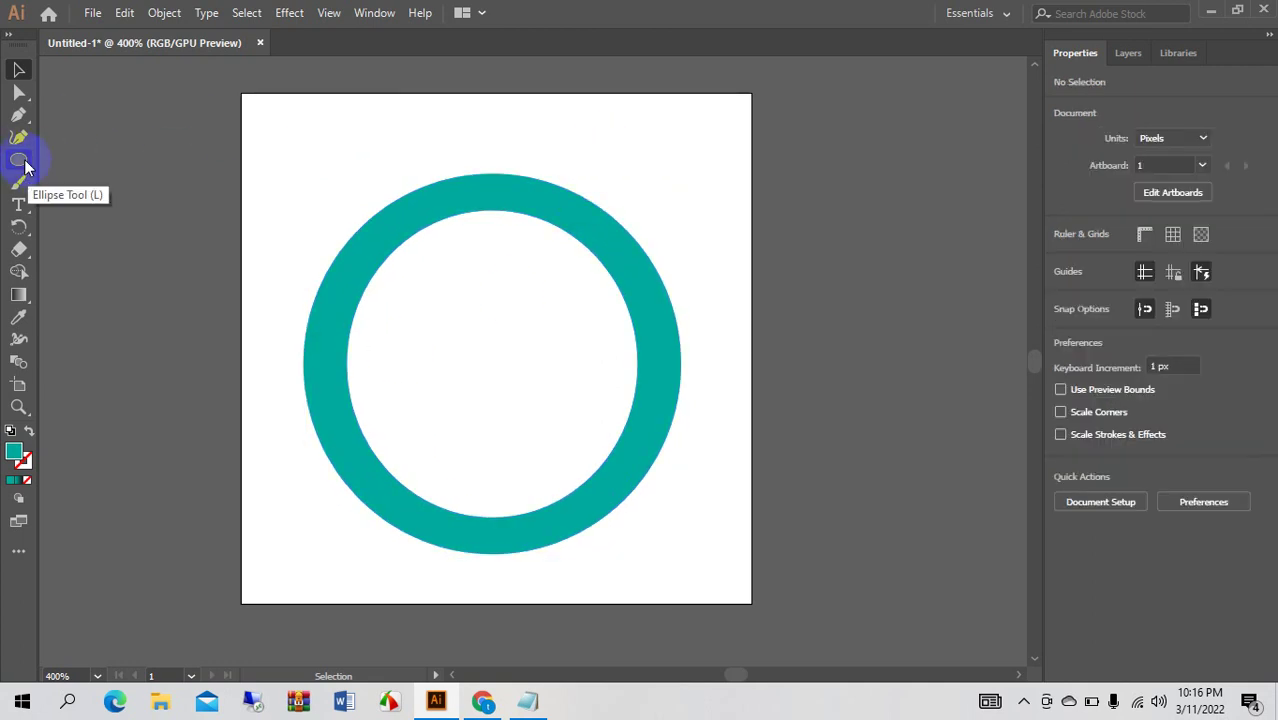
Draw a curved Pen path across the ring's upper-right part, bulging to the right, with no fill and no stroke.
click(21, 117)
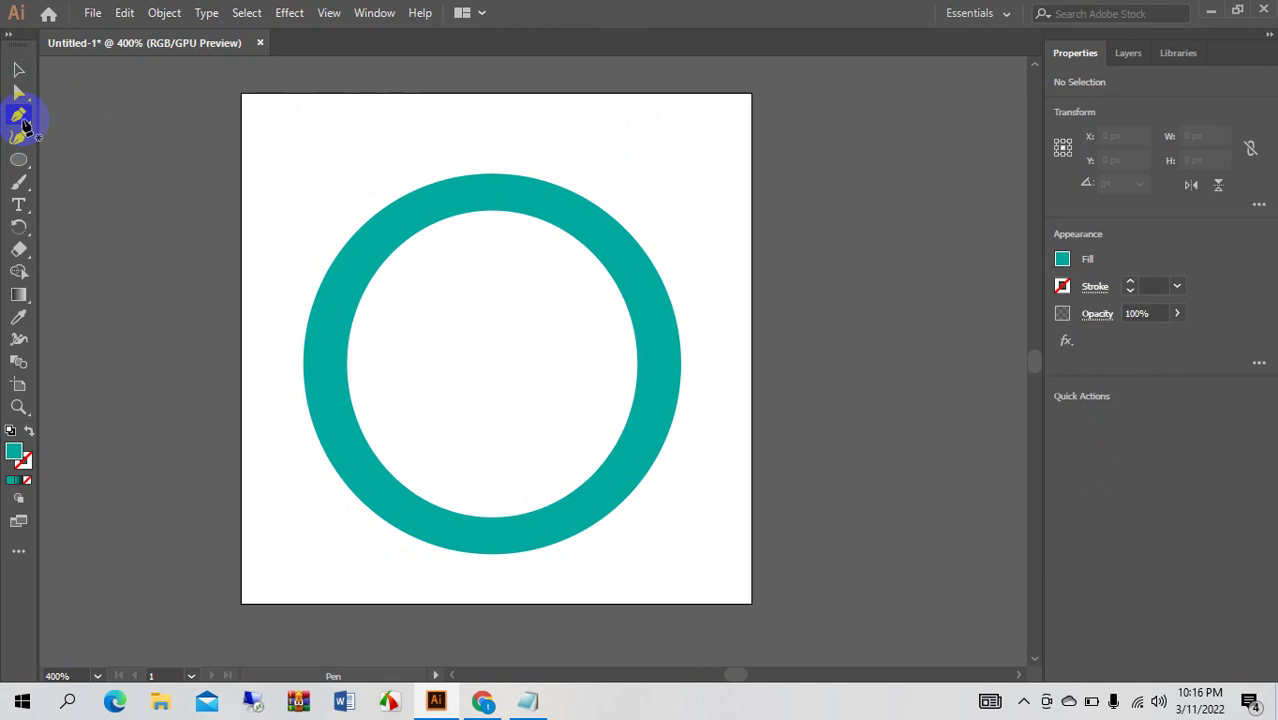
click(598, 197)
drag(600, 276, 555, 316)
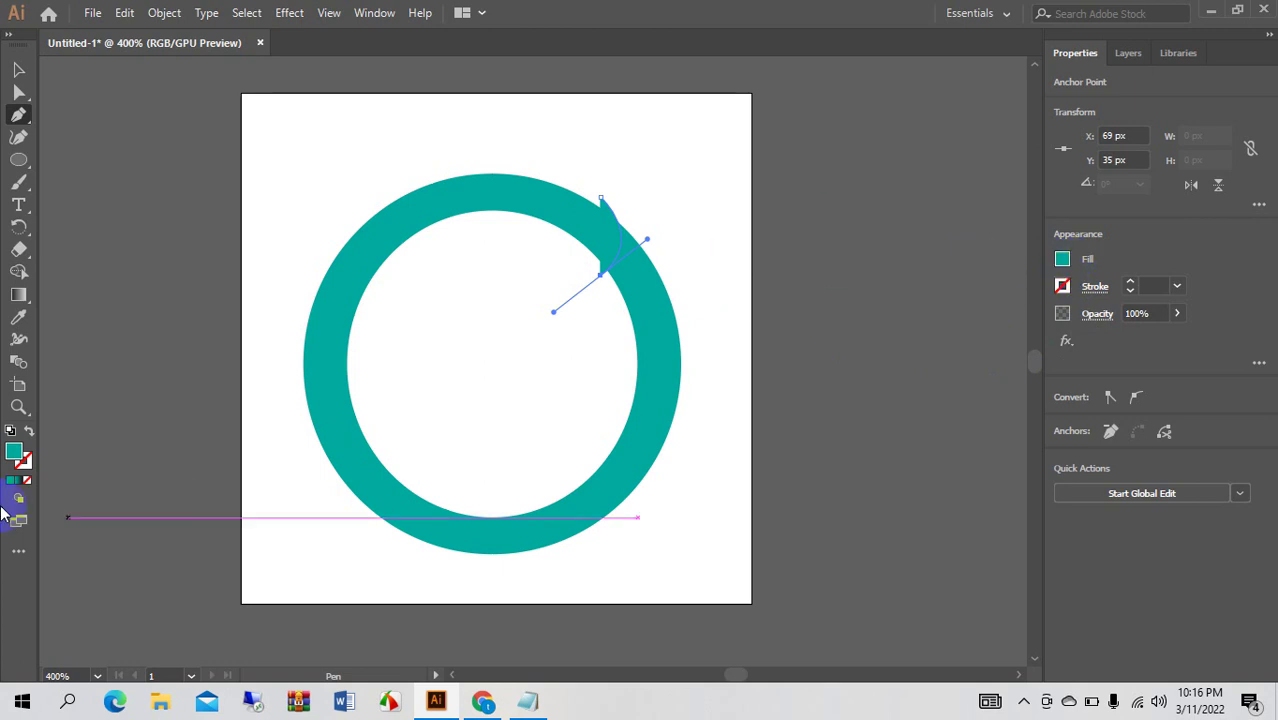
click(27, 430)
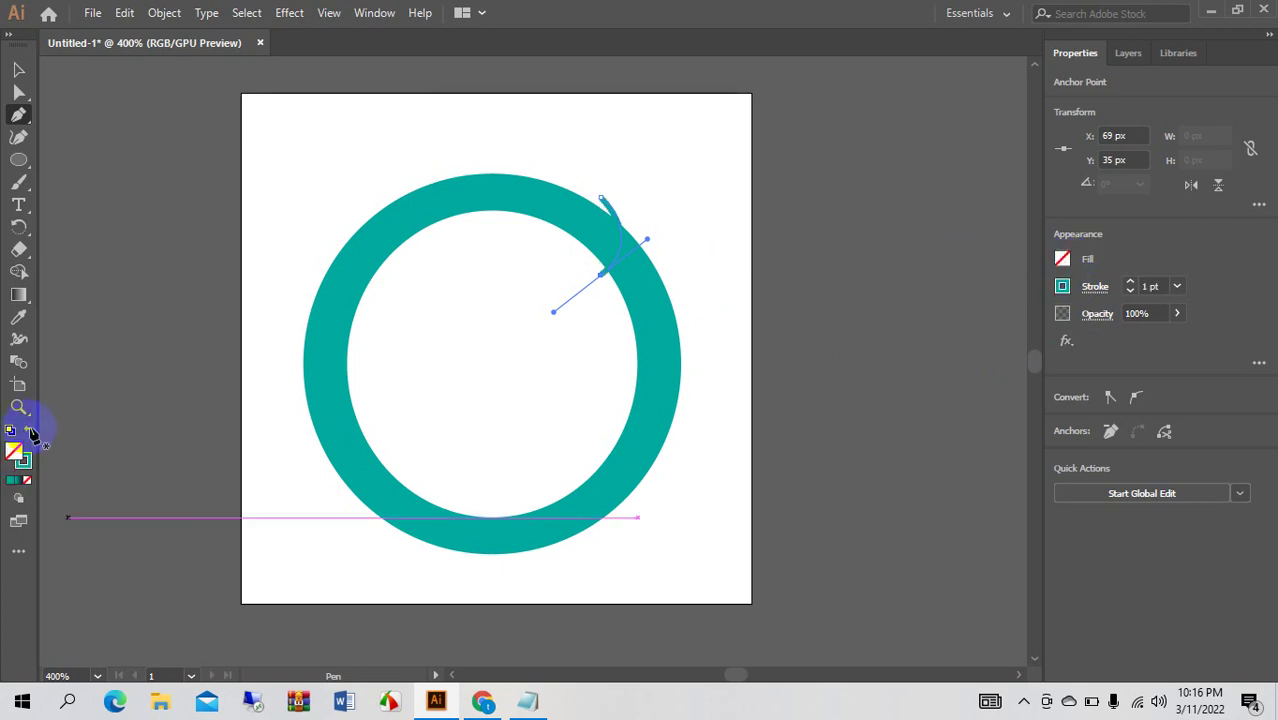
click(1131, 292)
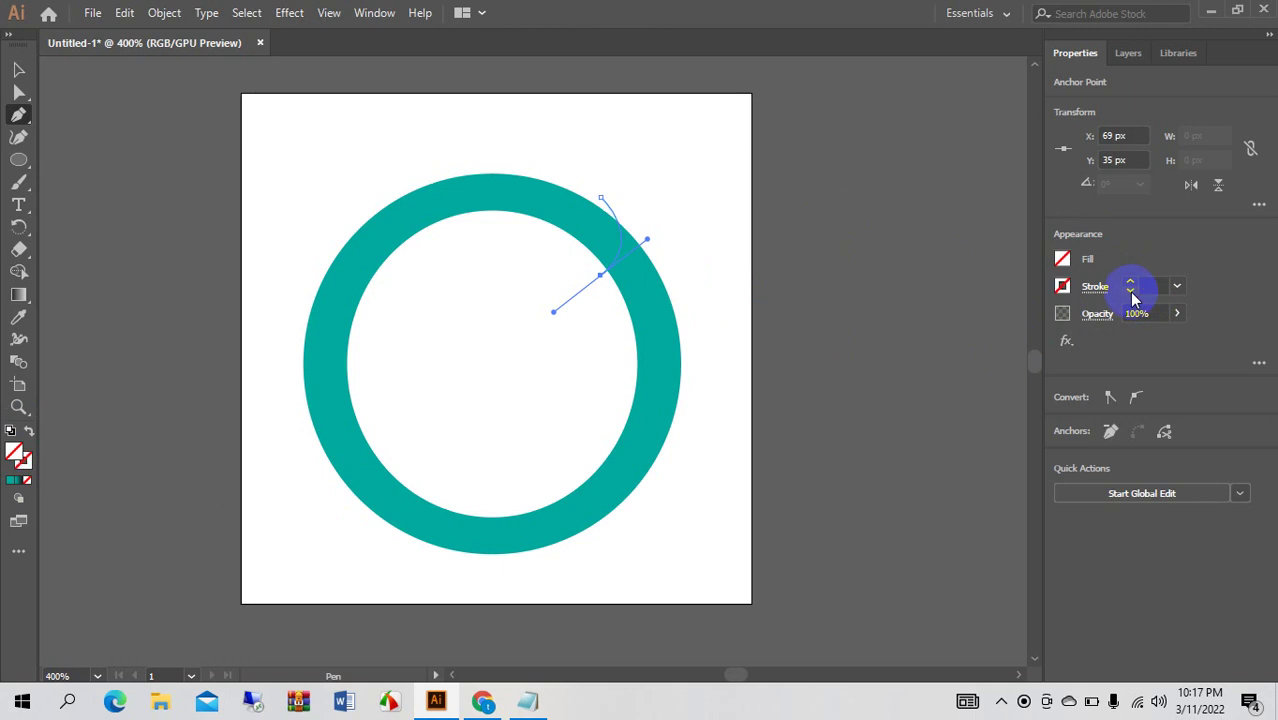
click(18, 69)
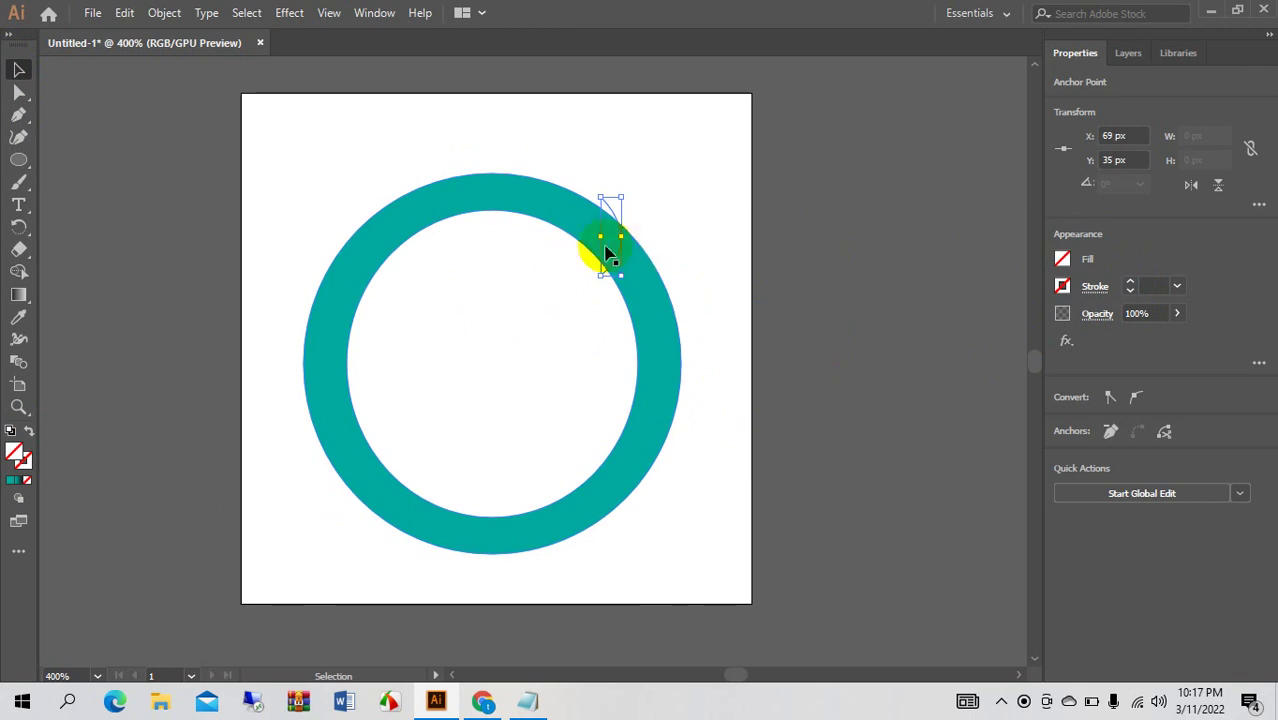
right_click(609, 211)
mouse_move(699, 504)
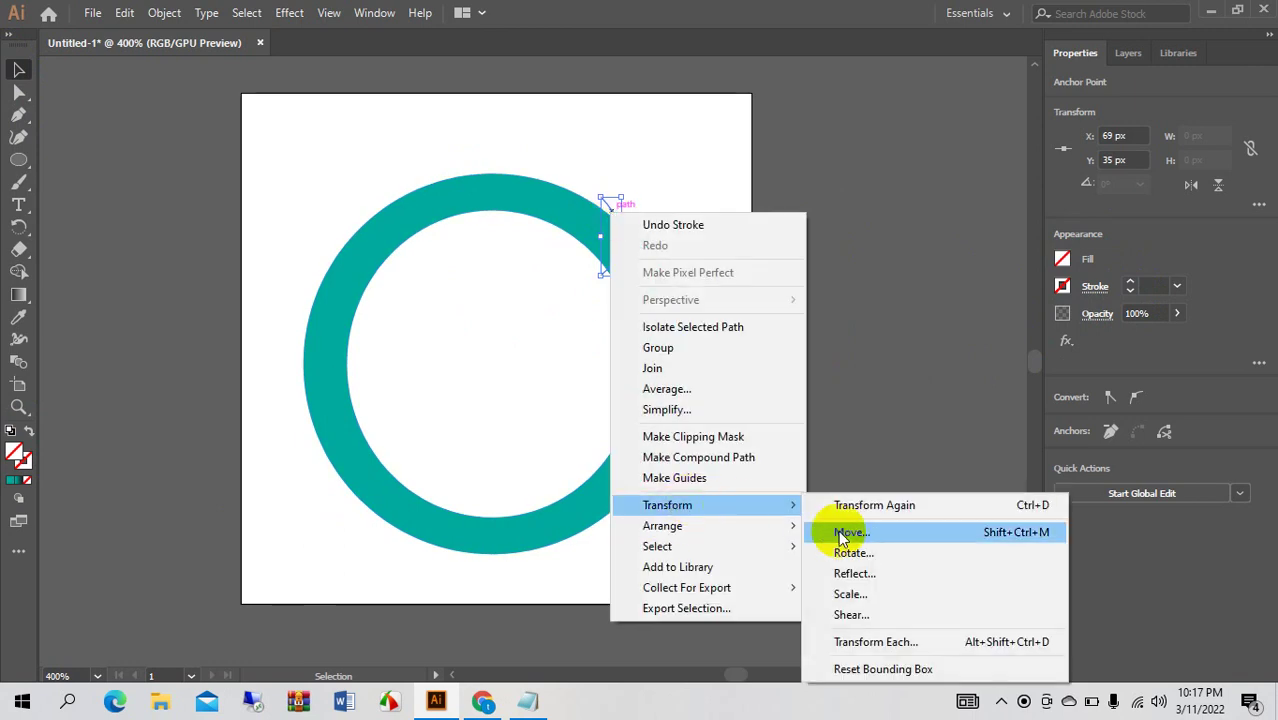
click(930, 573)
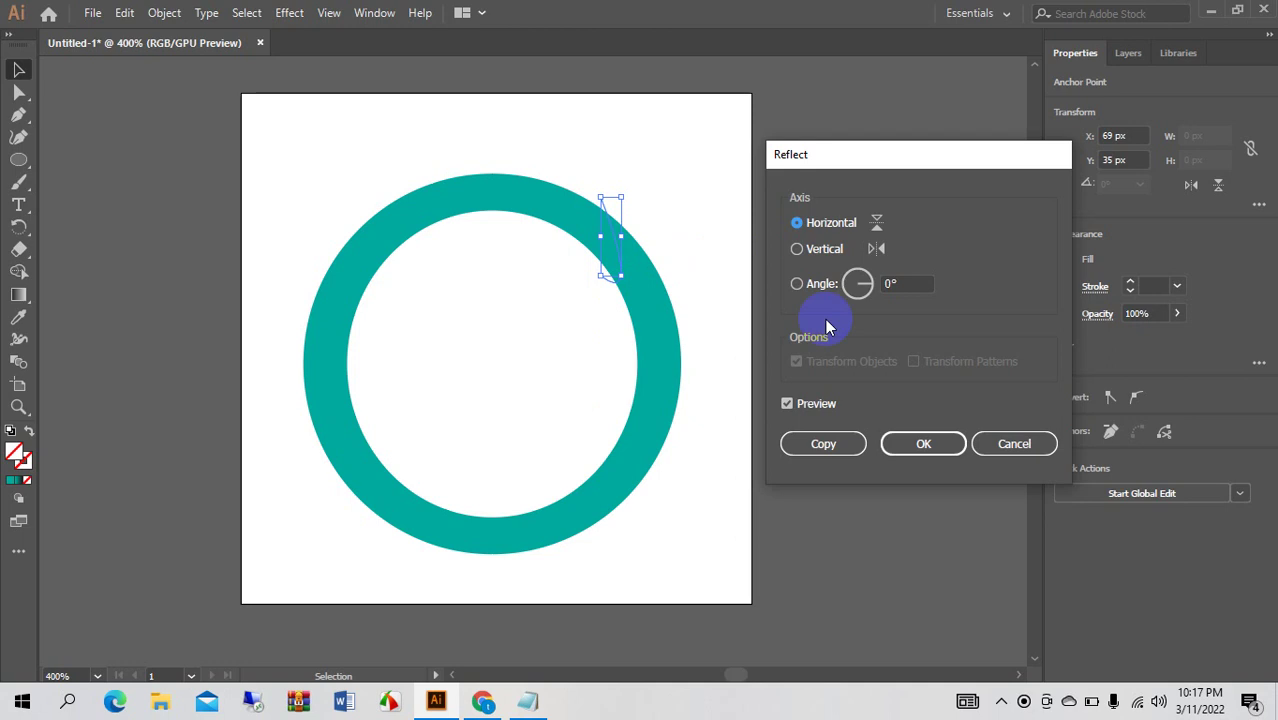
click(797, 249)
click(796, 224)
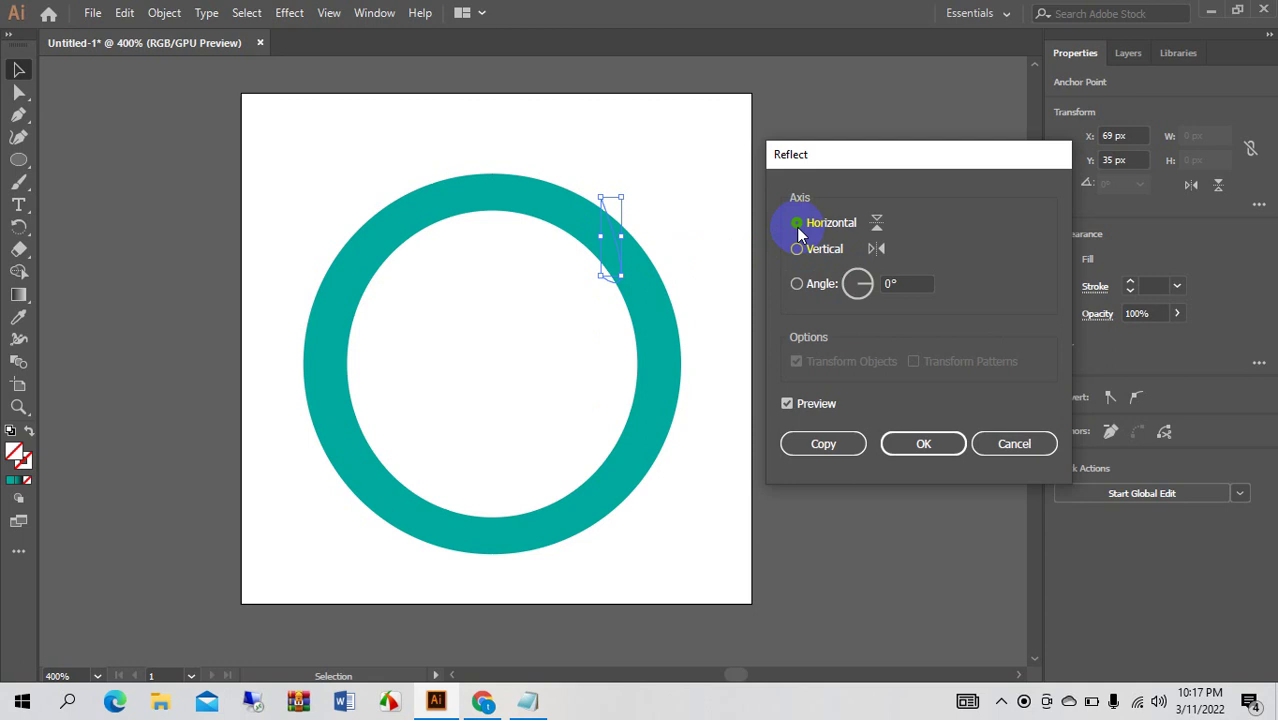
click(816, 452)
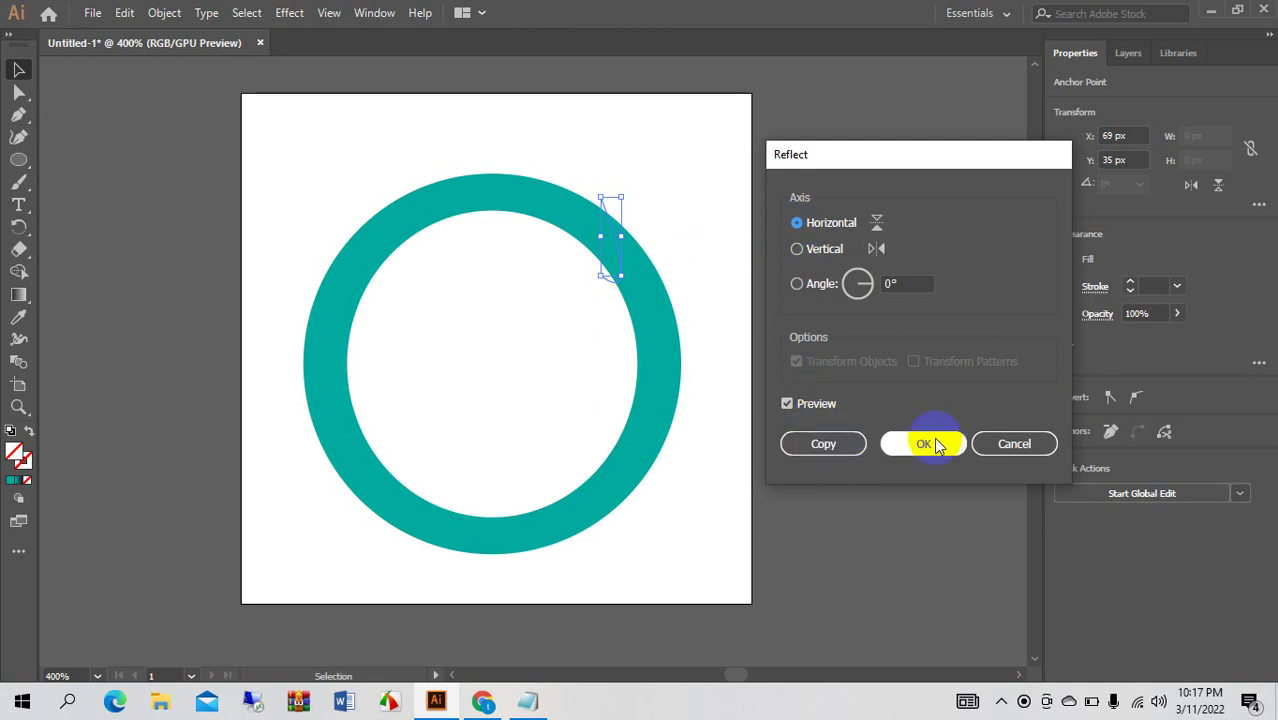
click(1020, 444)
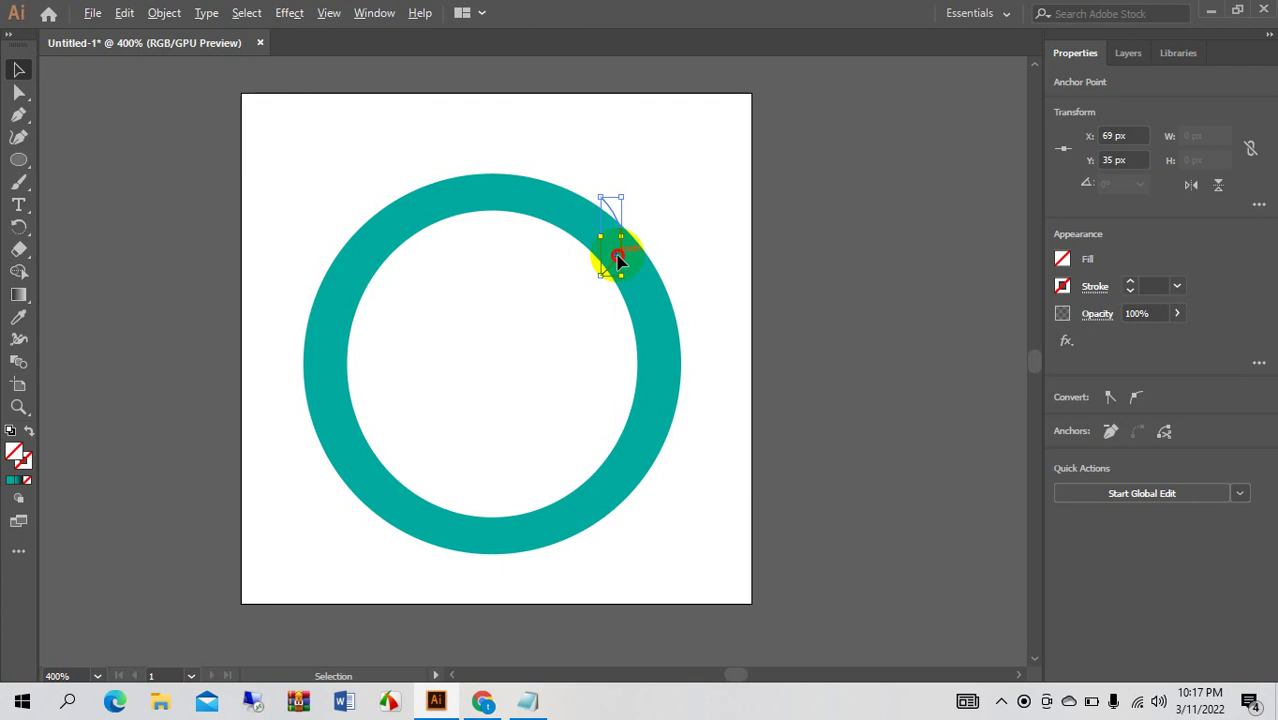
Copy the curved path straight down onto the ring's lower-right part and split the ring along both paths with Pathfinder Divide.
drag(618, 262, 614, 513)
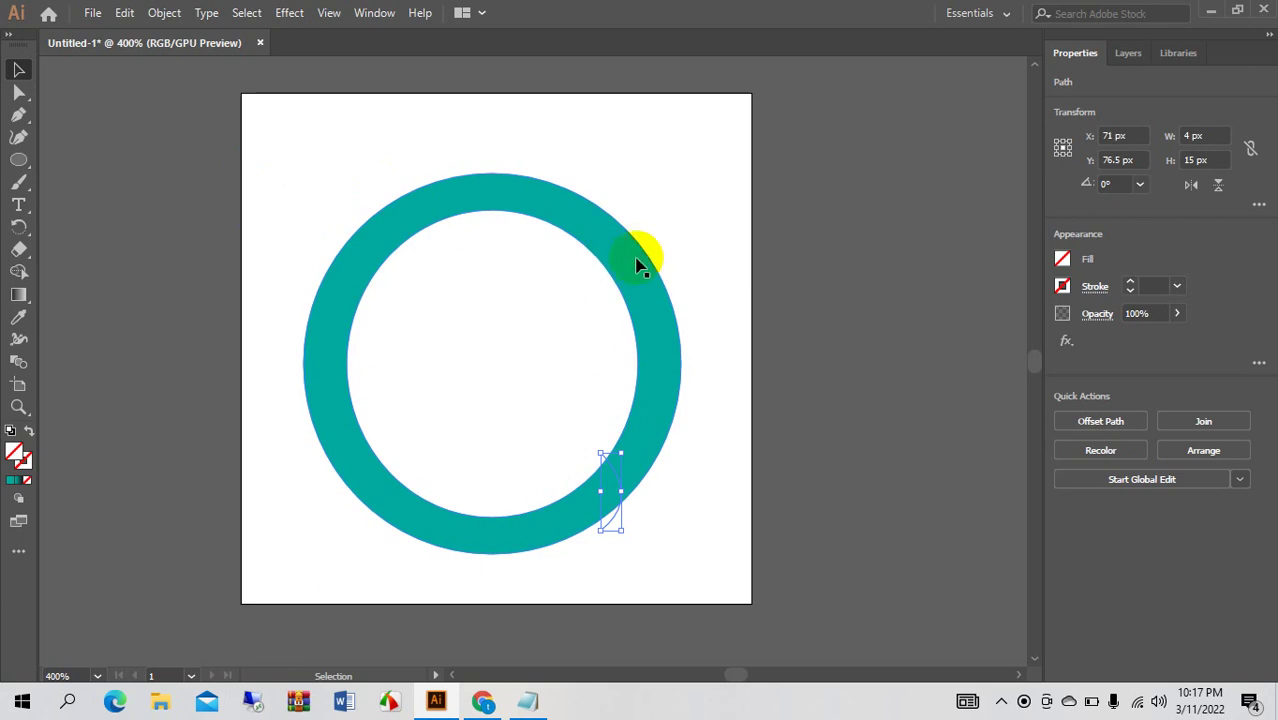
drag(336, 177, 664, 588)
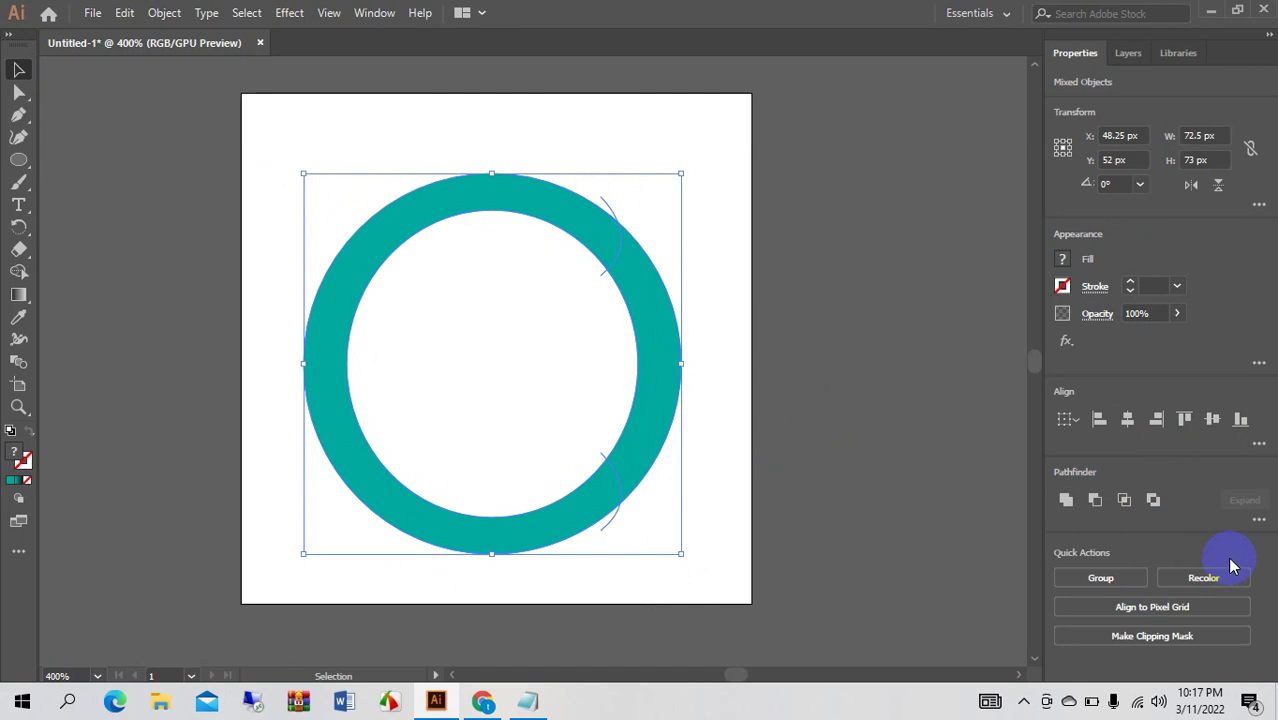
click(1258, 520)
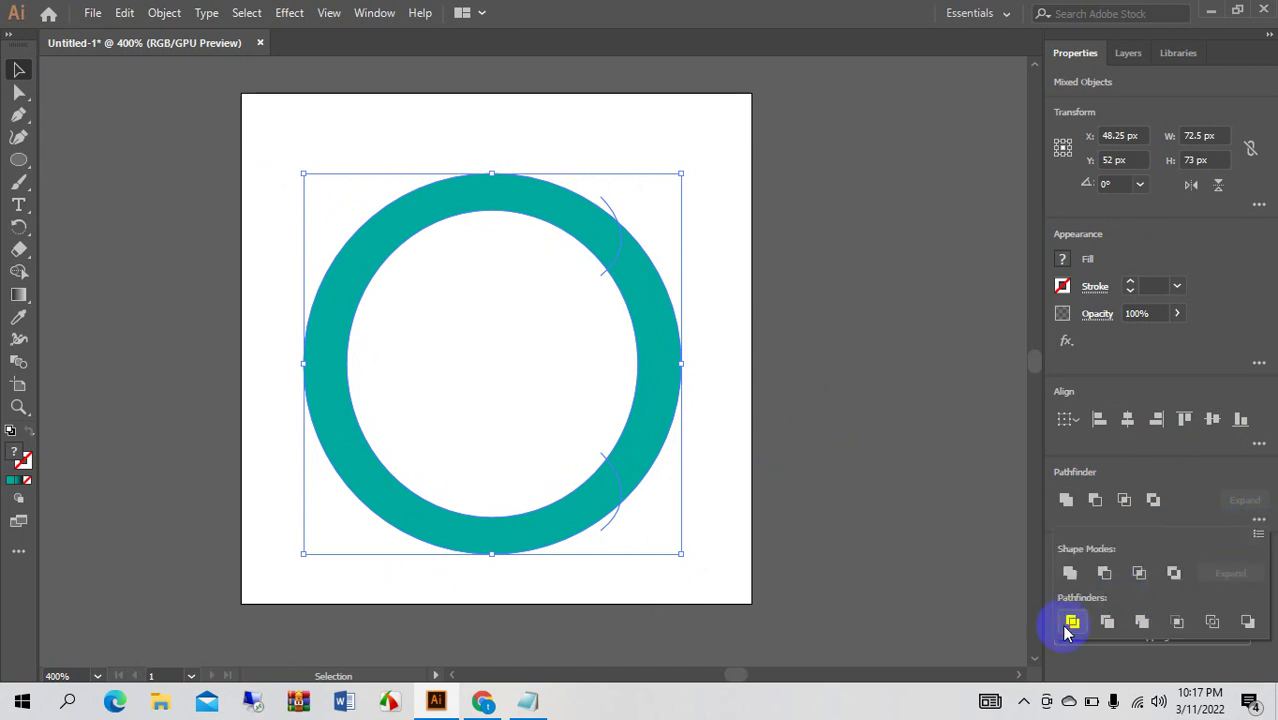
click(414, 126)
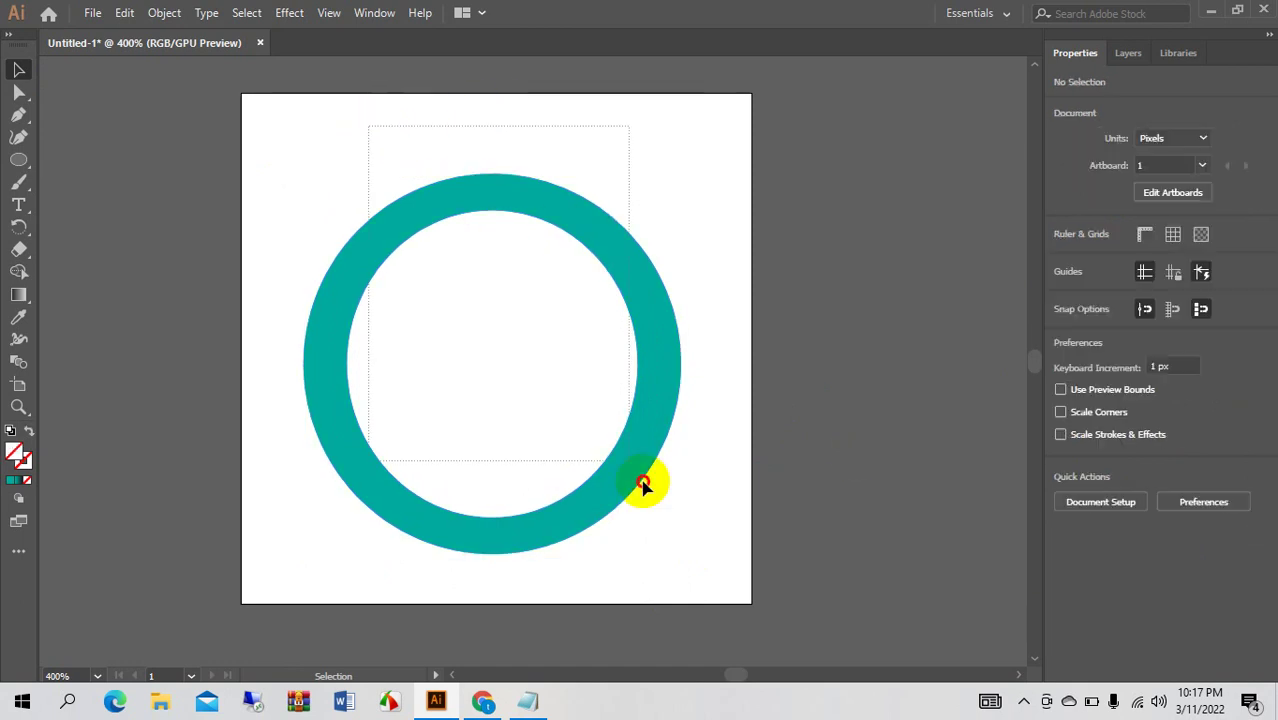
Ungroup the divided ring and delete its right-hand section between the two curved cuts to form a C.
click(585, 248)
right_click(585, 248)
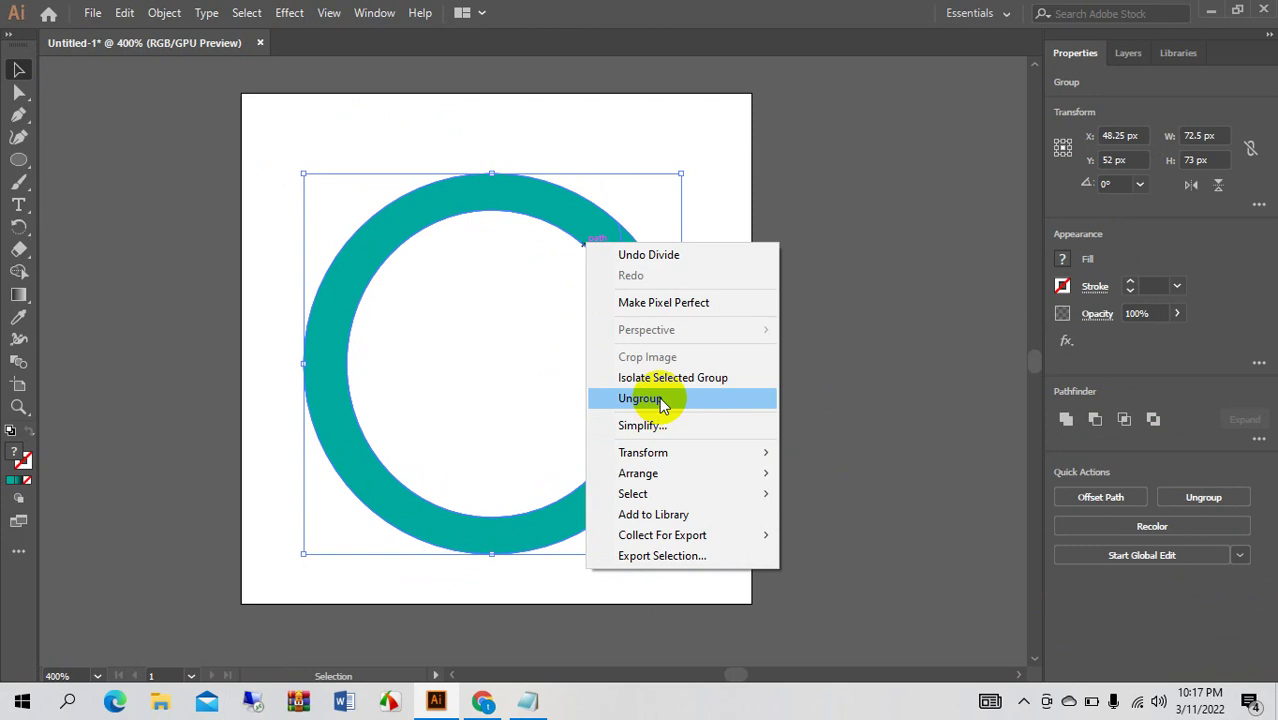
click(633, 400)
click(738, 436)
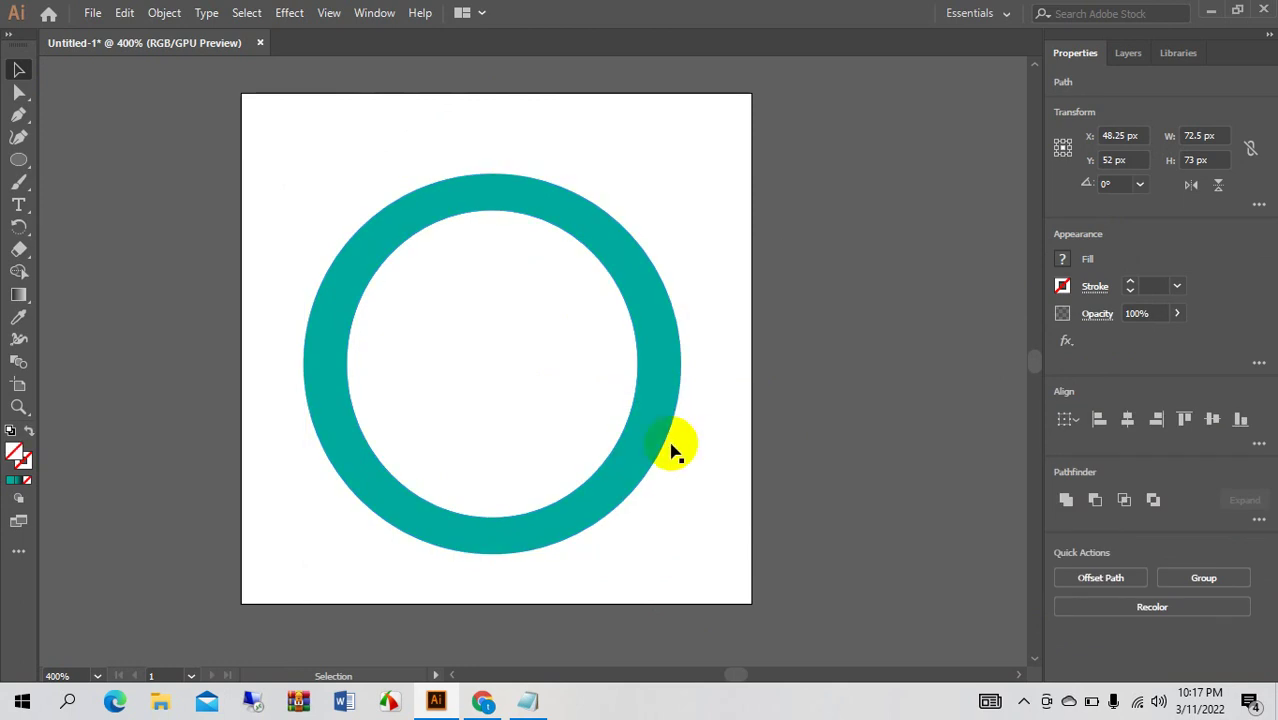
click(648, 357)
key(Delete)
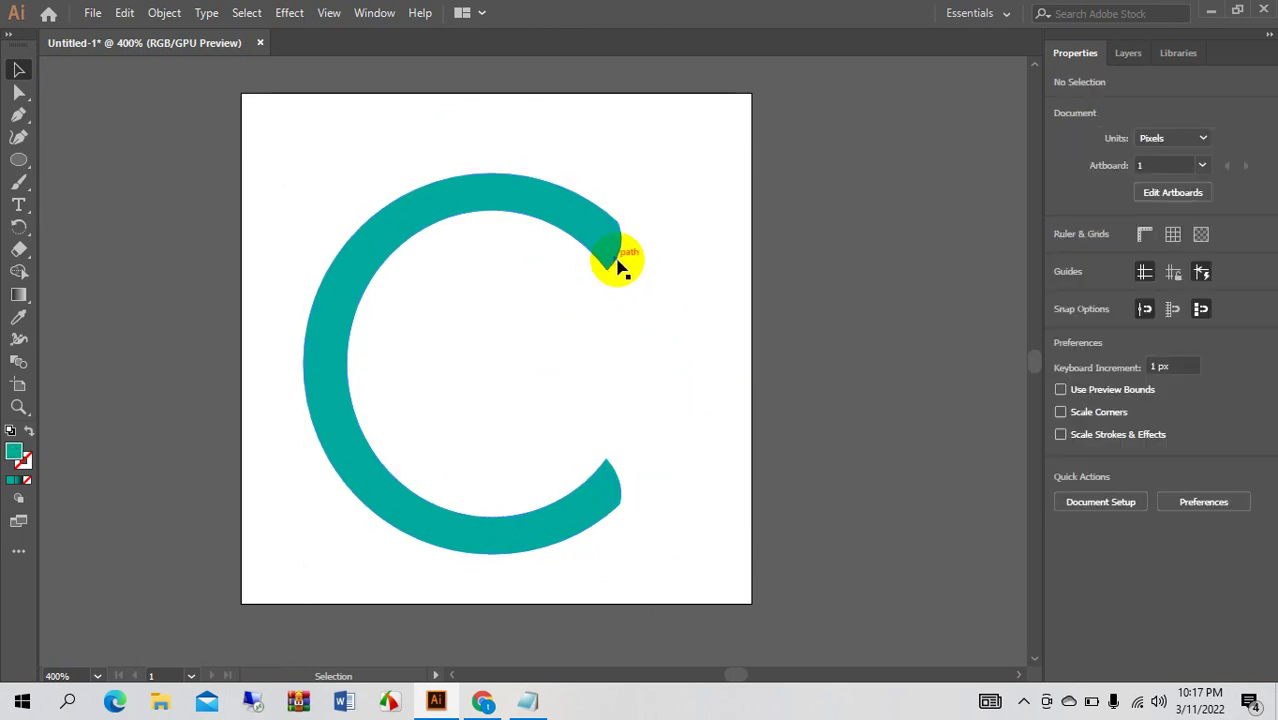
Select and remove the leftover unfilled paths in the C's opening.
drag(354, 114, 704, 377)
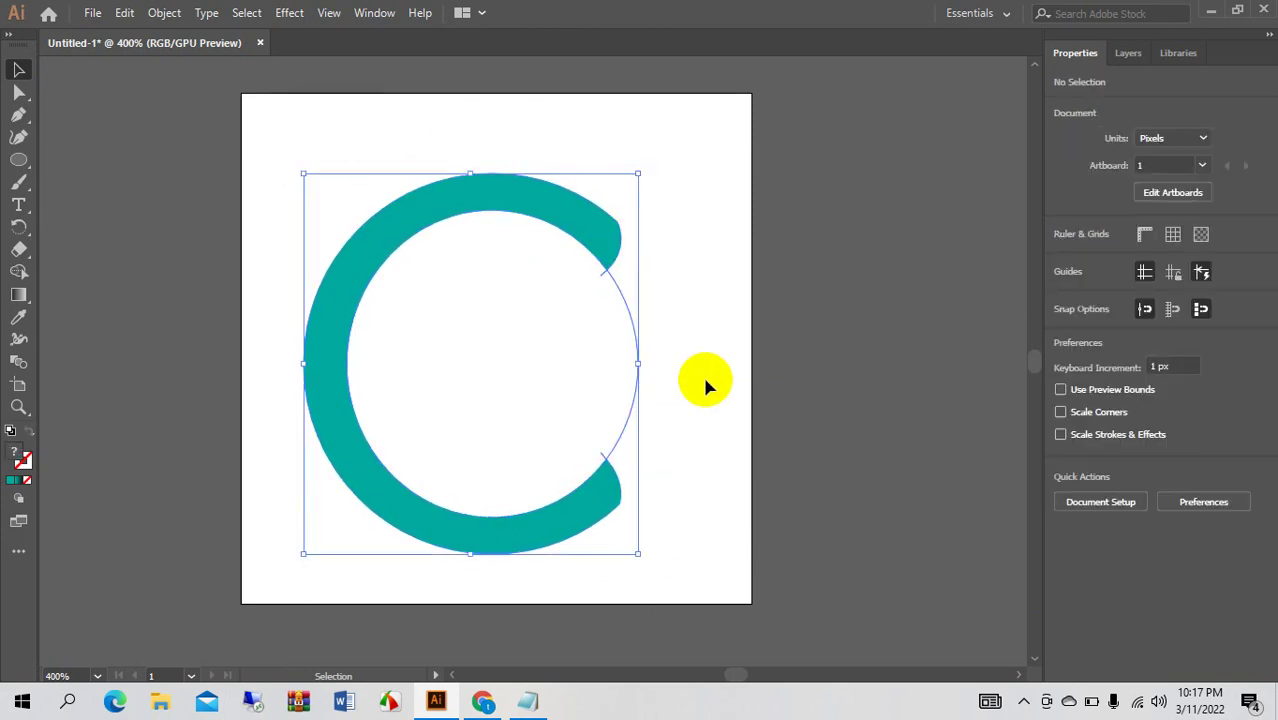
click(666, 402)
drag(572, 358, 707, 418)
click(628, 366)
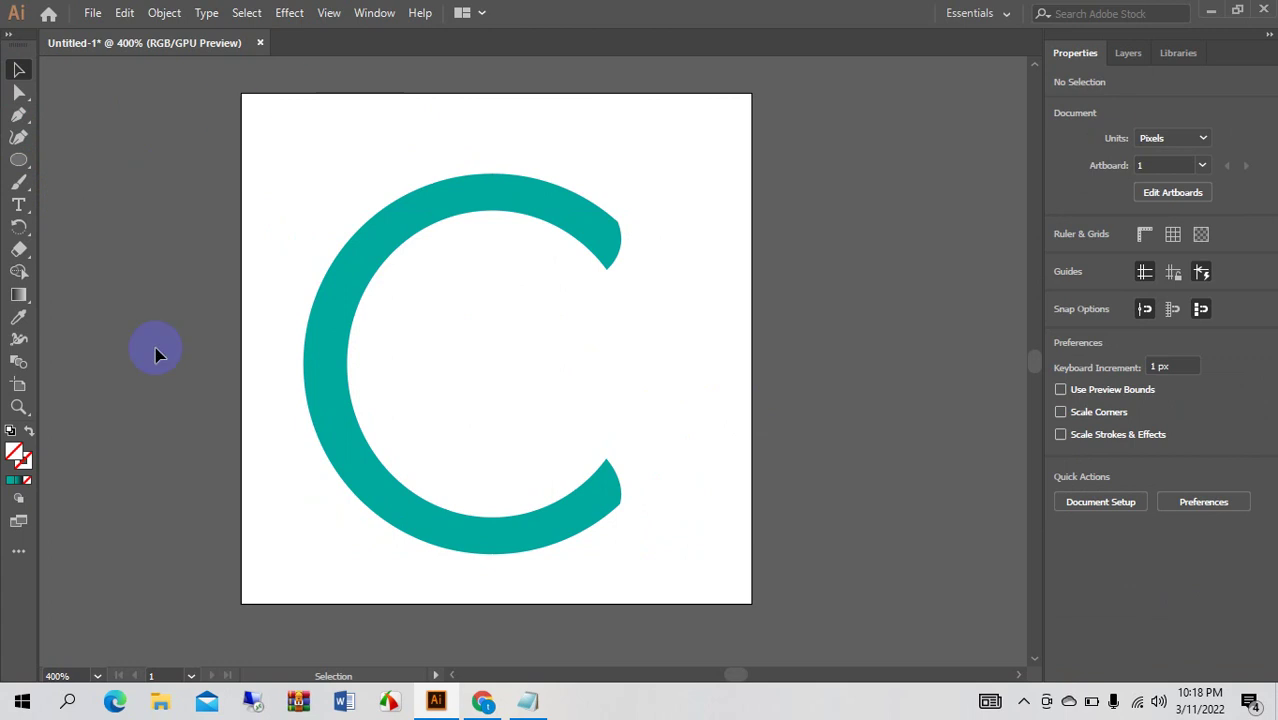
Draw a curved Pen path about 7 px wide and 14 px high across the C's lower-left part, bulging to the left.
click(18, 114)
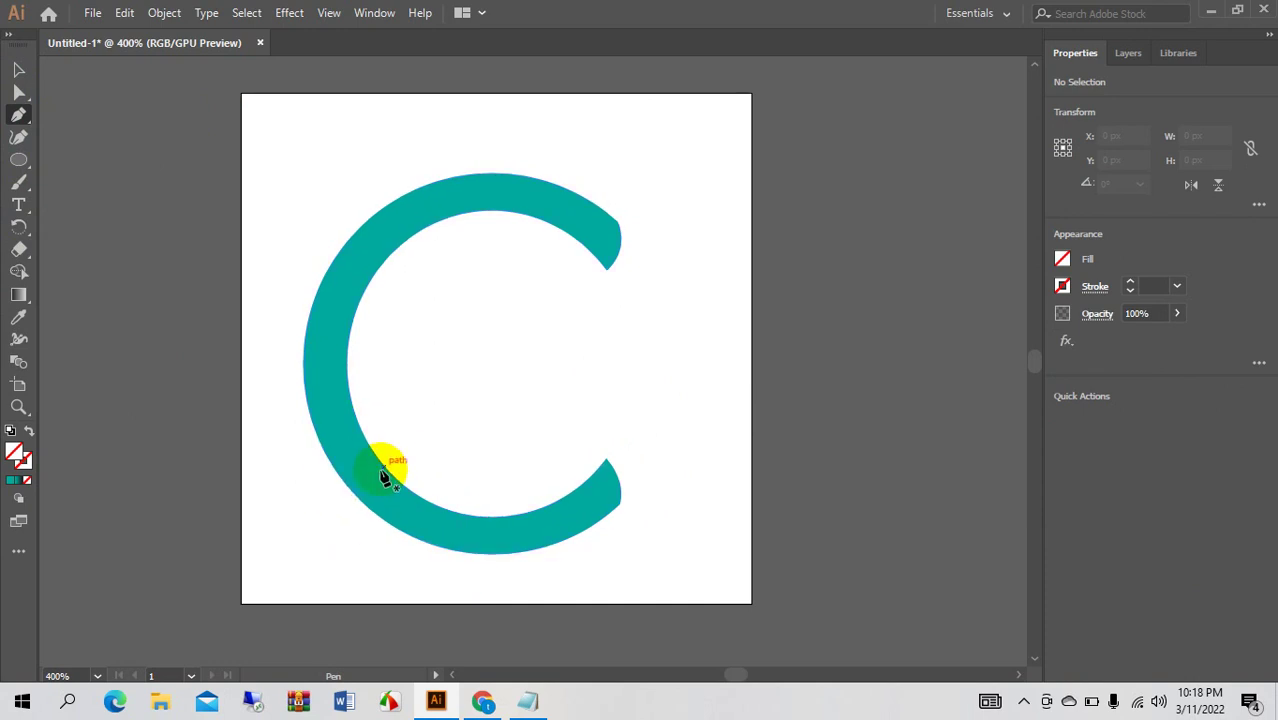
mouse_move(402, 540)
mouse_down()
mouse_move(428, 500)
mouse_move(428, 471)
mouse_move(451, 474)
mouse_move(474, 442)
mouse_move(492, 444)
mouse_up()
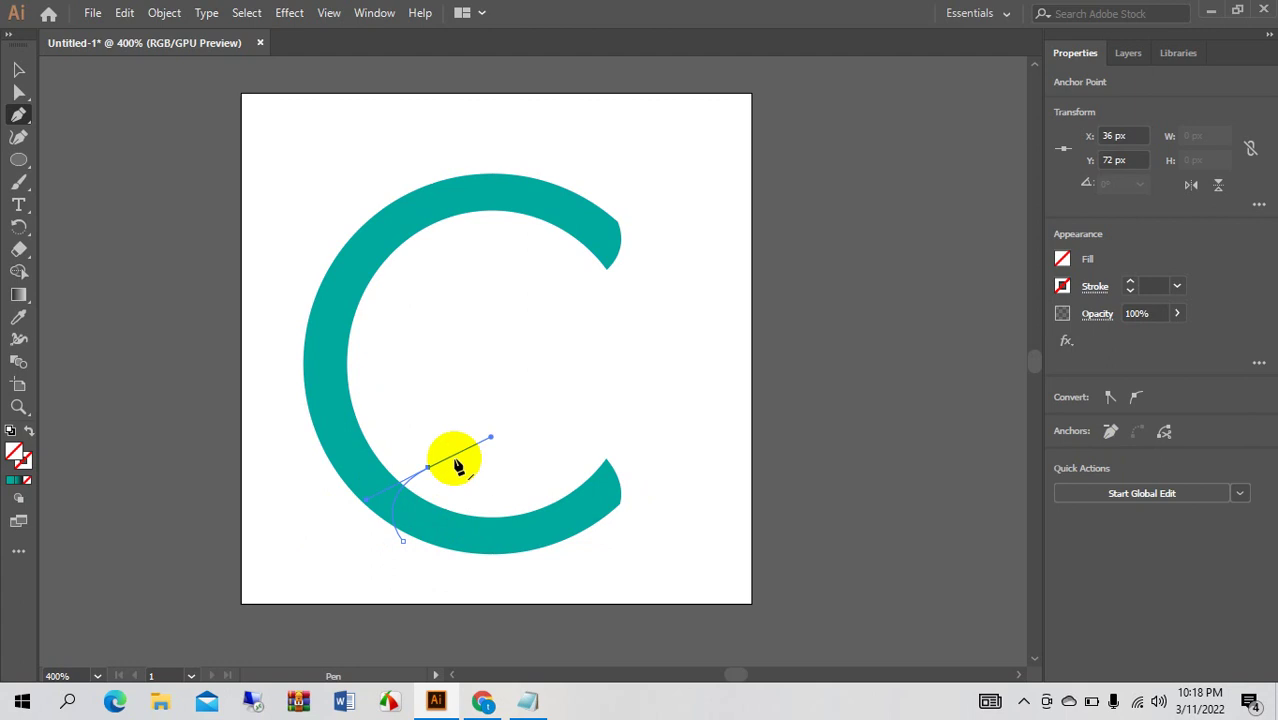
click(536, 341)
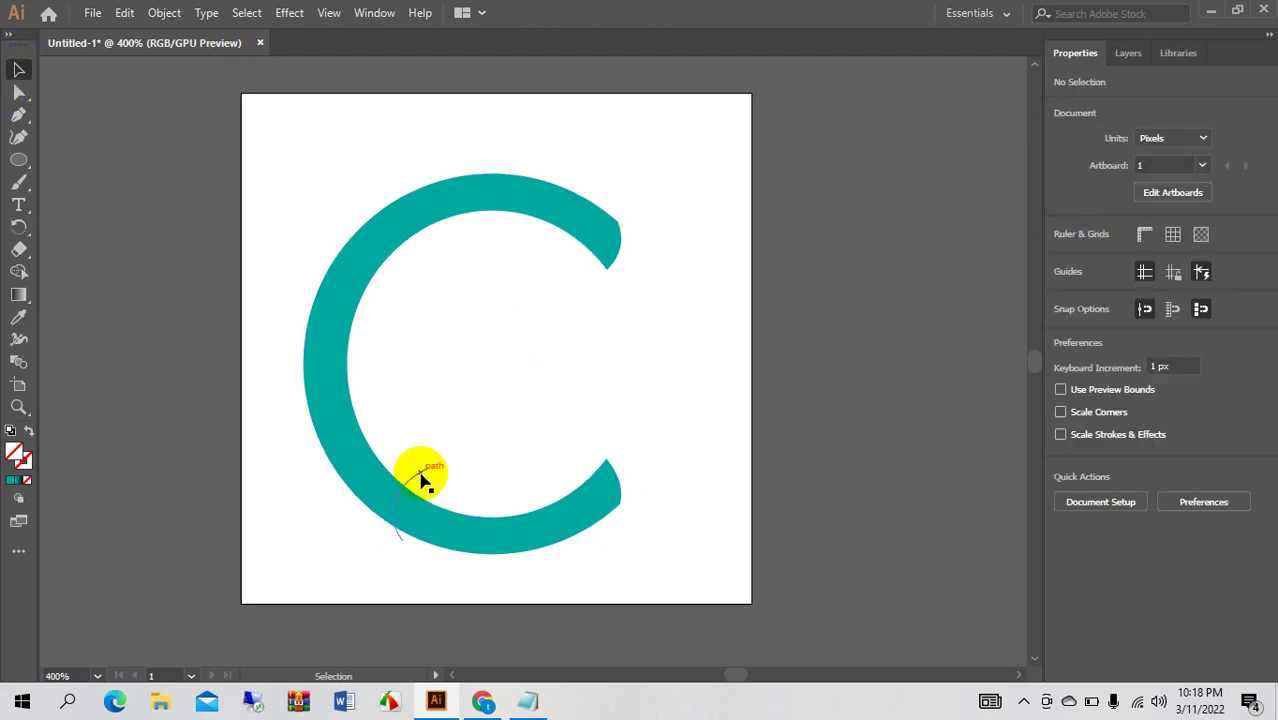
Copy the curved path to the C's upper-left part, rotate it to about 237° and place it across the band.
drag(421, 481, 337, 222)
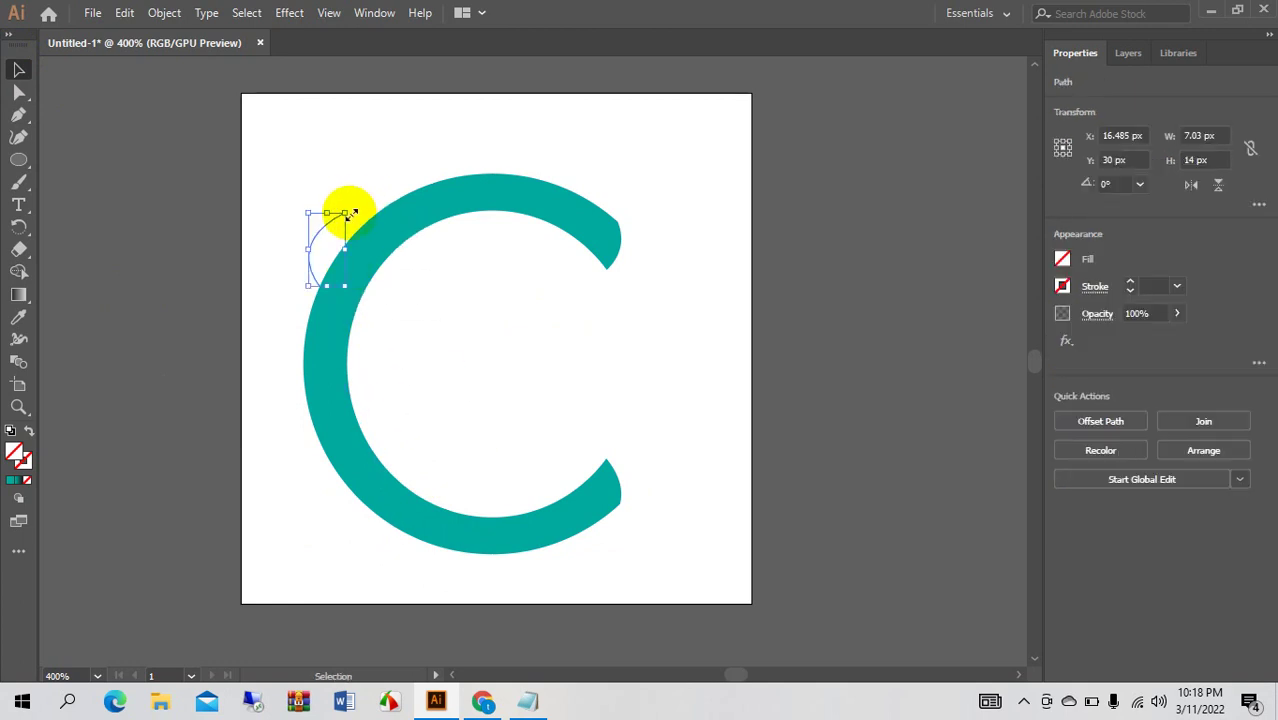
drag(350, 207, 366, 314)
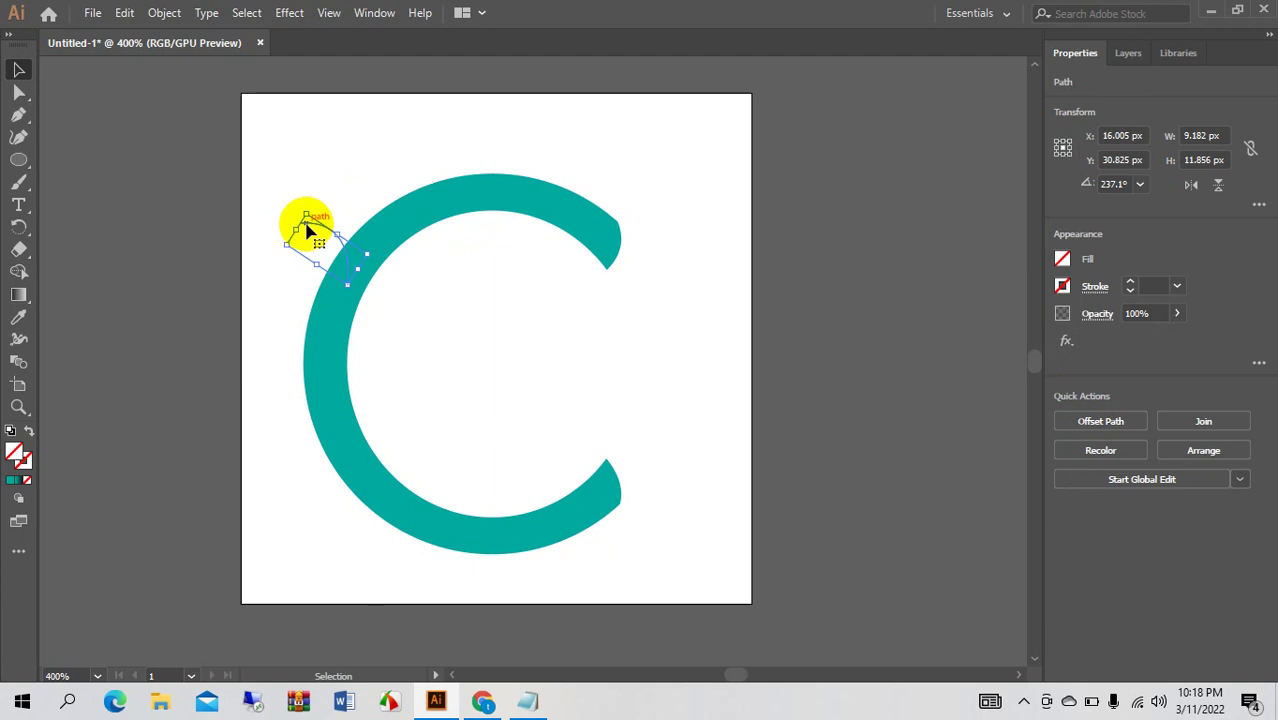
drag(307, 224, 366, 206)
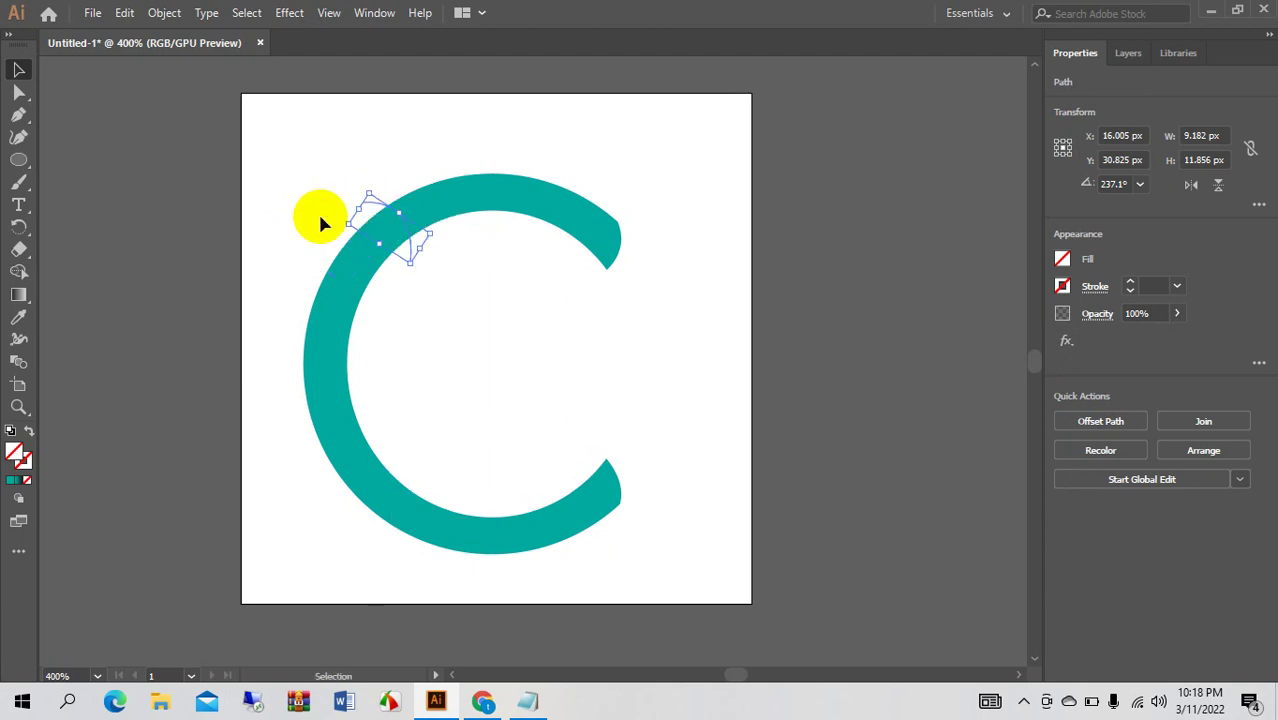
Split the C along both curved paths with Pathfinder Divide and ungroup the resulting pieces.
drag(308, 176, 545, 527)
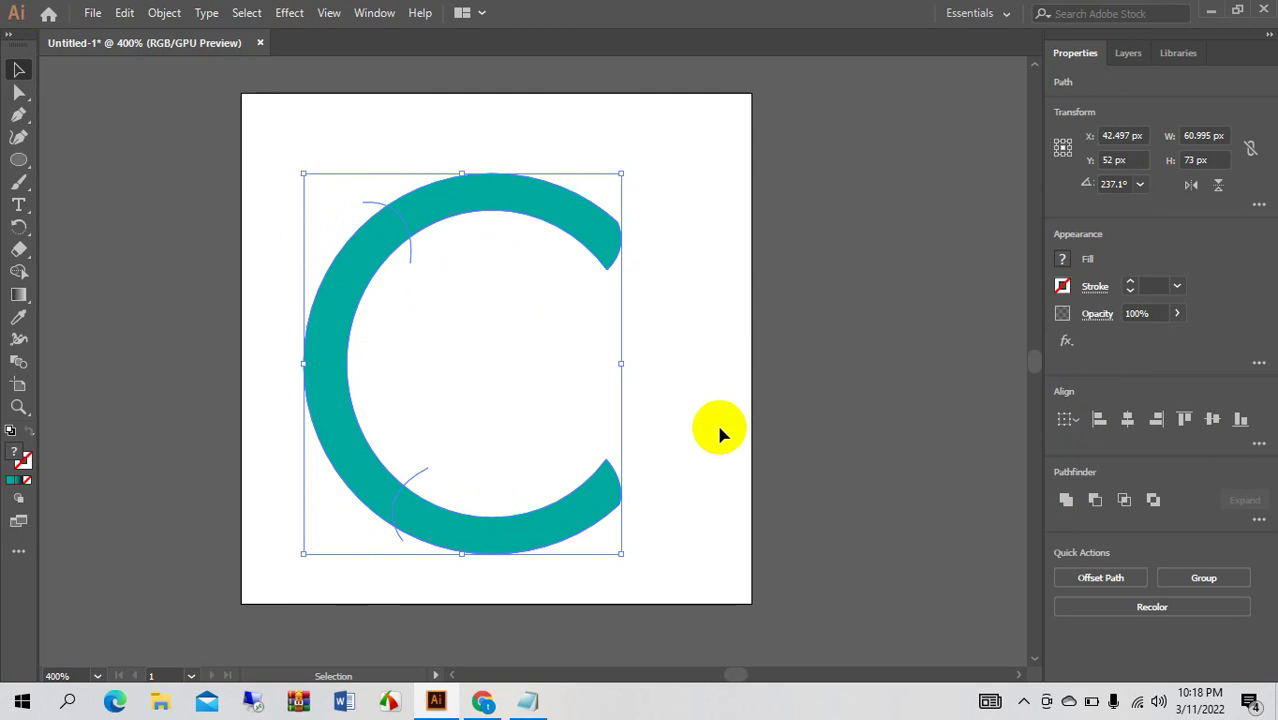
click(1257, 520)
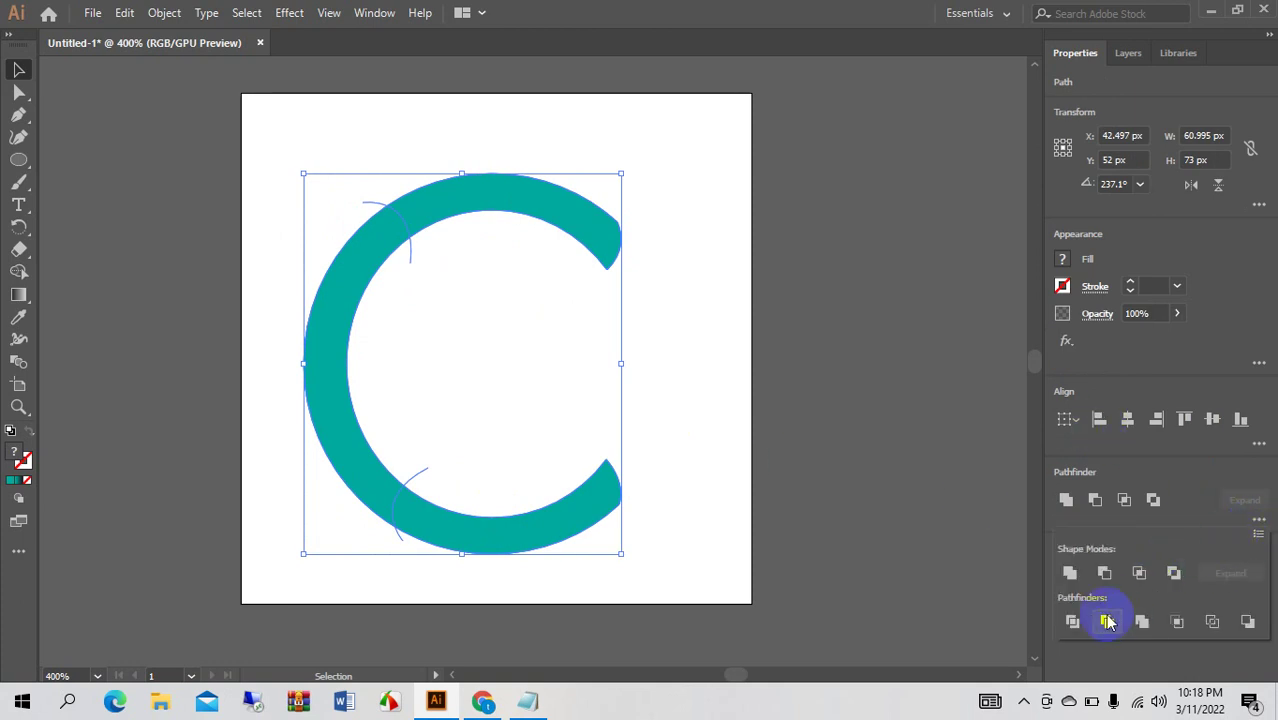
click(1071, 621)
click(302, 133)
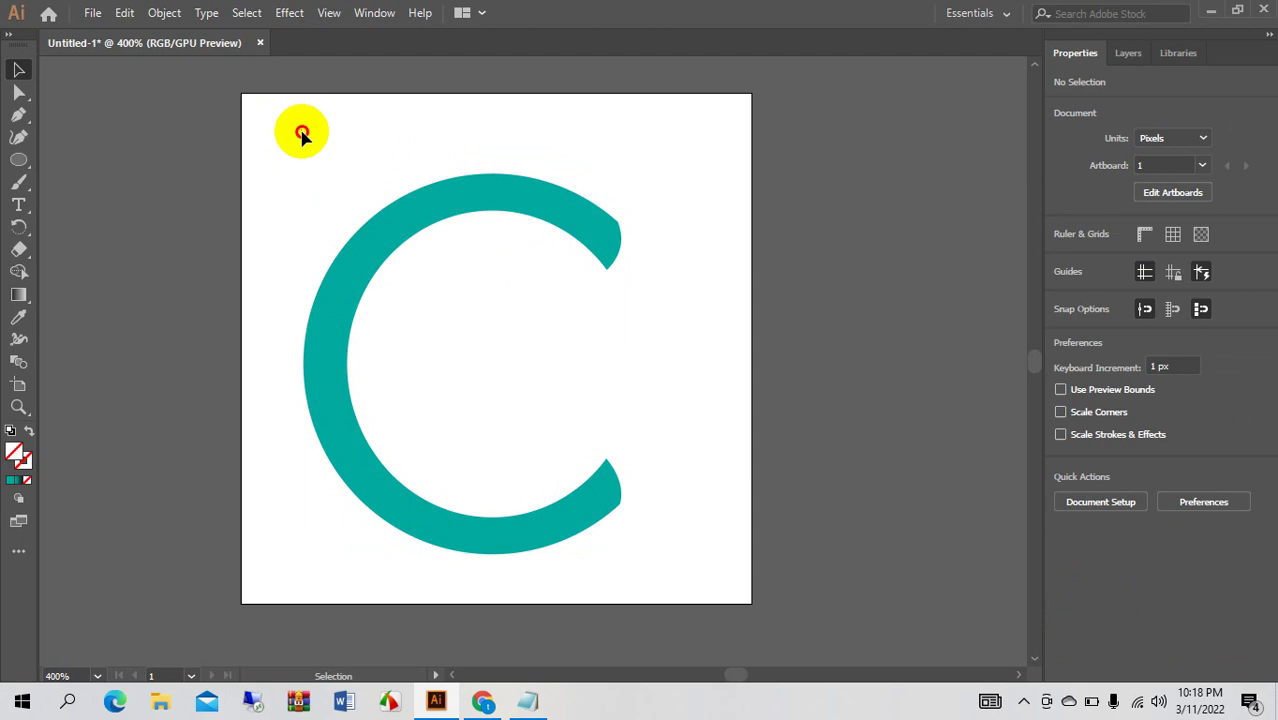
drag(302, 133, 448, 434)
right_click(410, 218)
click(556, 376)
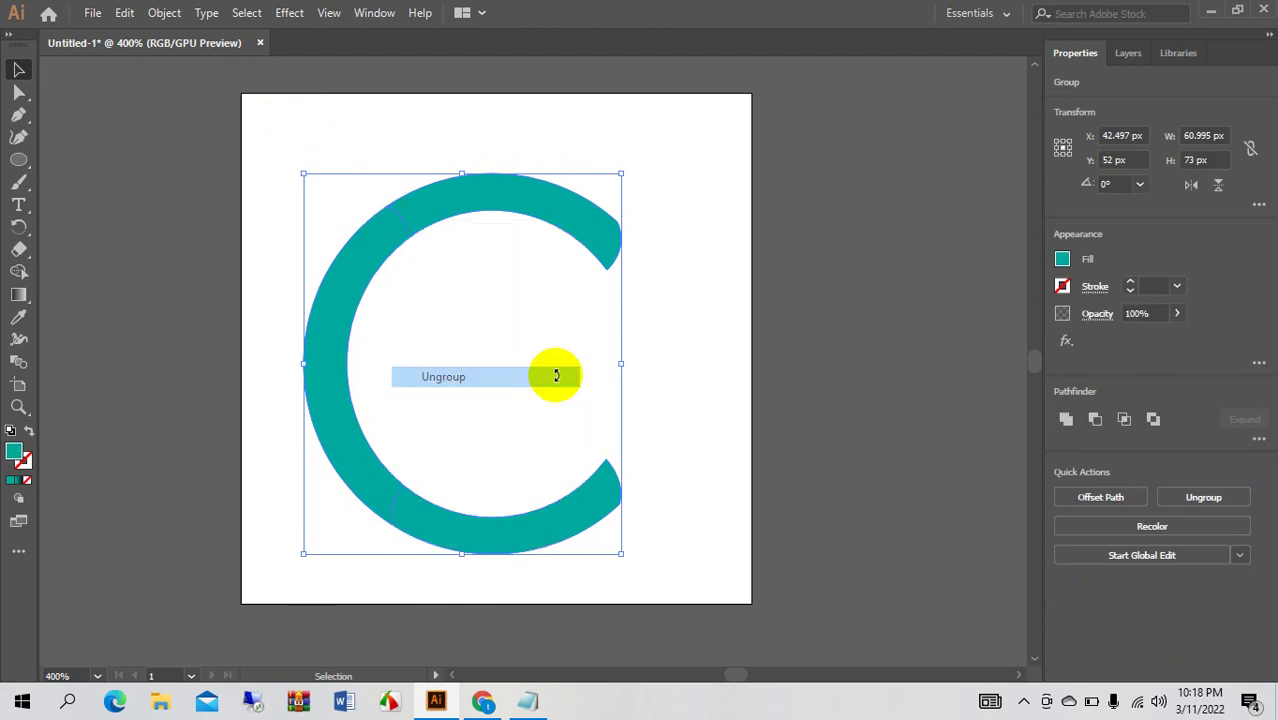
click(573, 335)
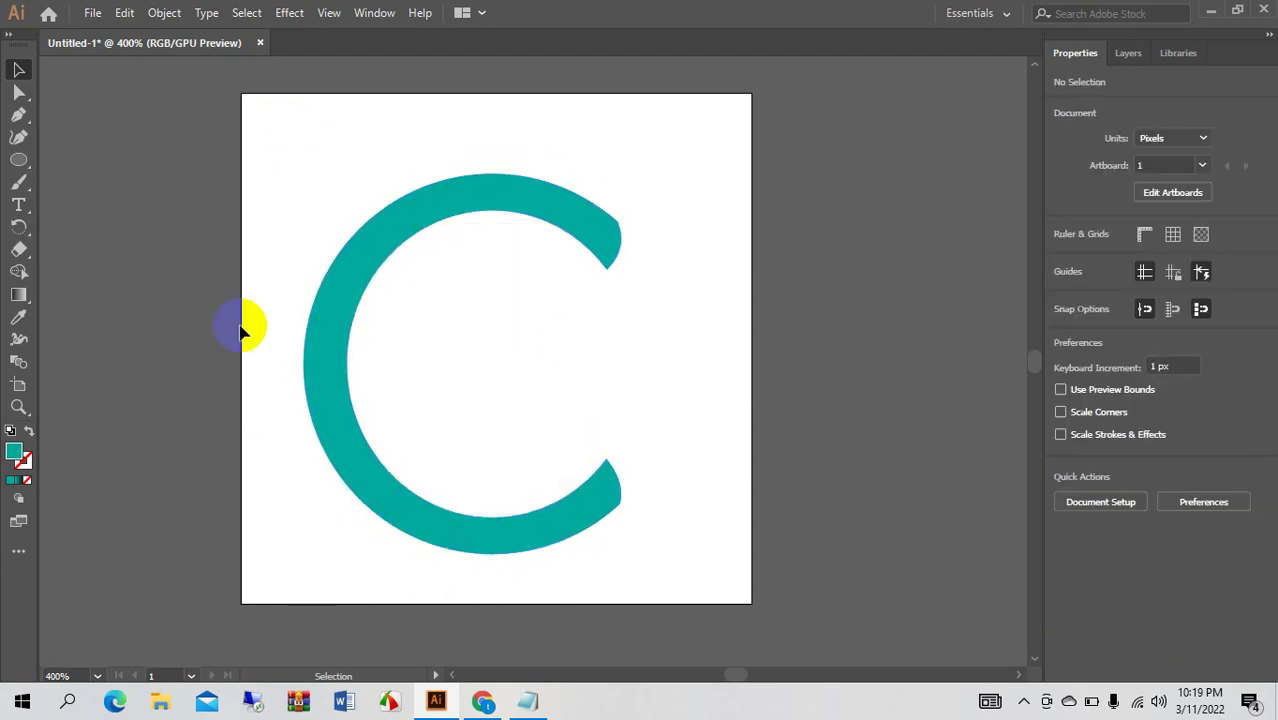
click(499, 502)
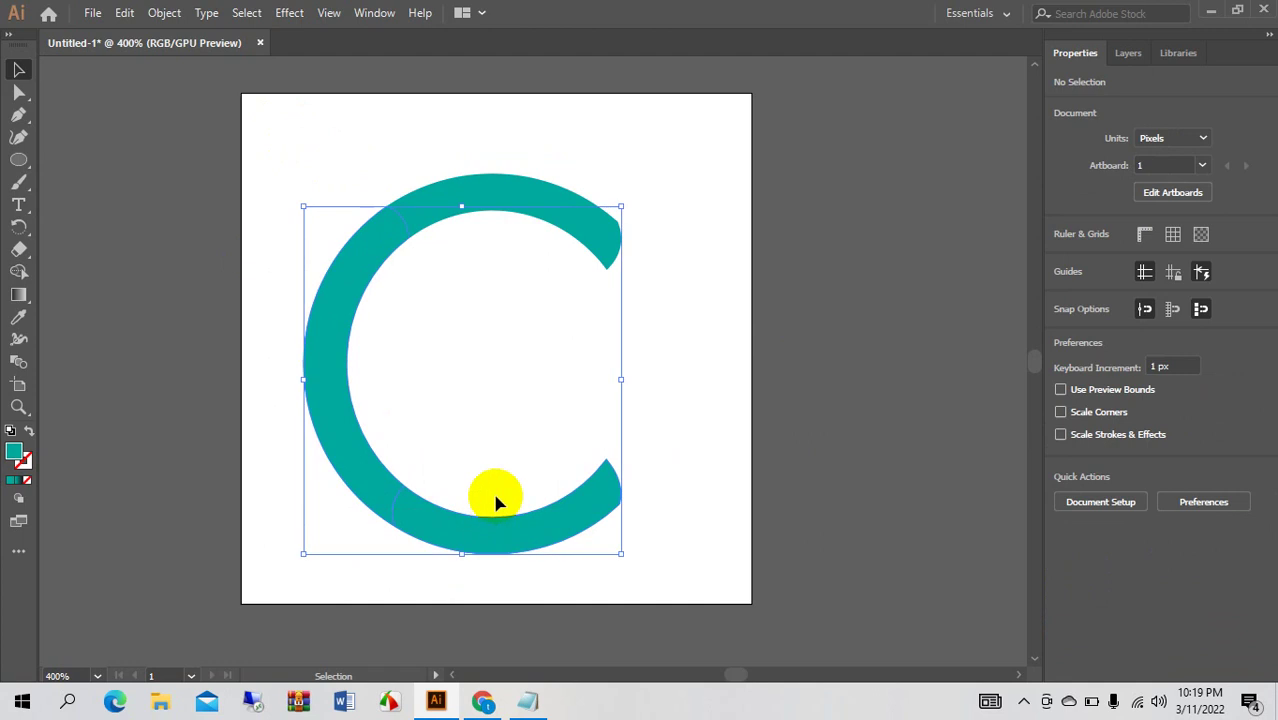
click(620, 383)
drag(358, 164, 568, 515)
click(575, 297)
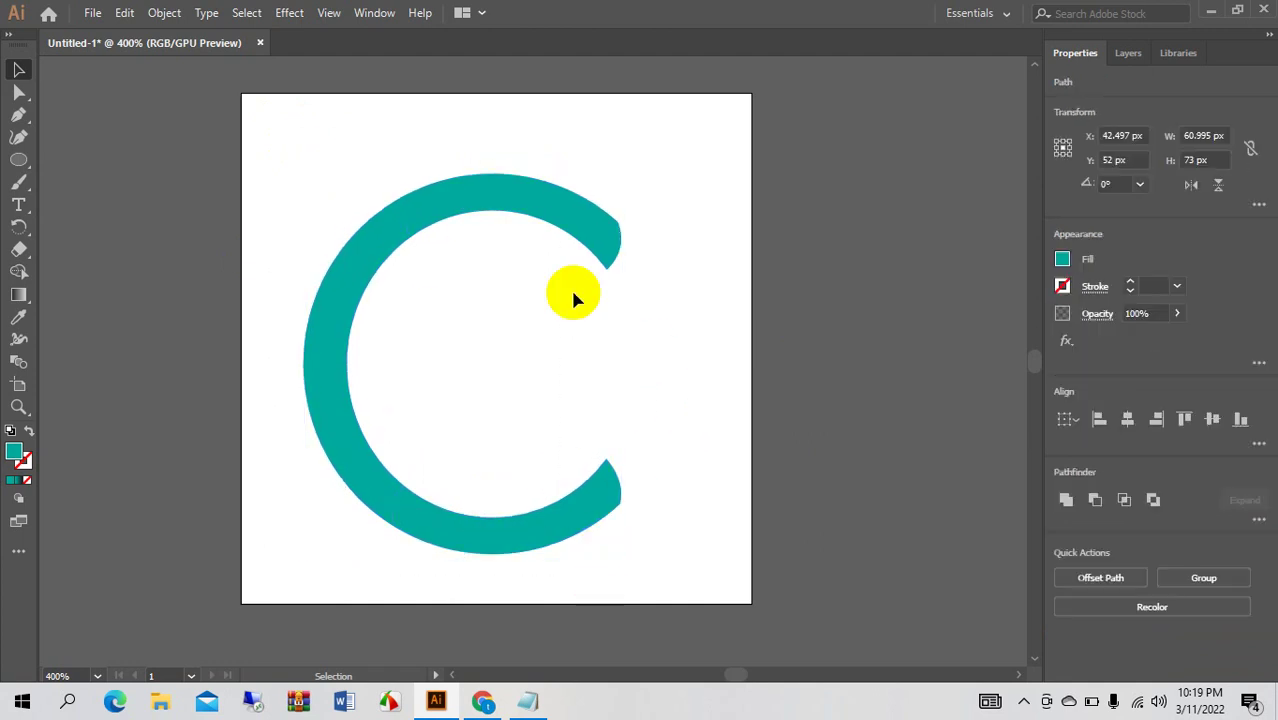
Apply a linear gradient fill to the C's upper section.
click(508, 202)
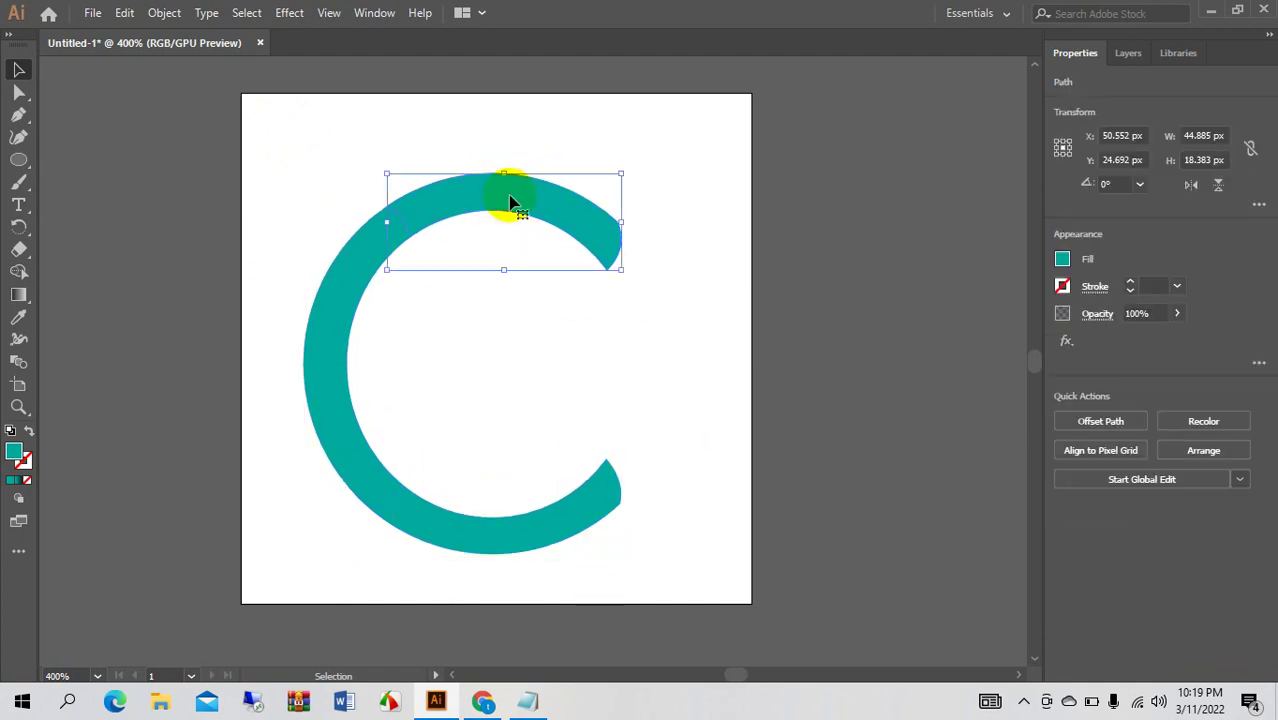
click(18, 296)
click(357, 296)
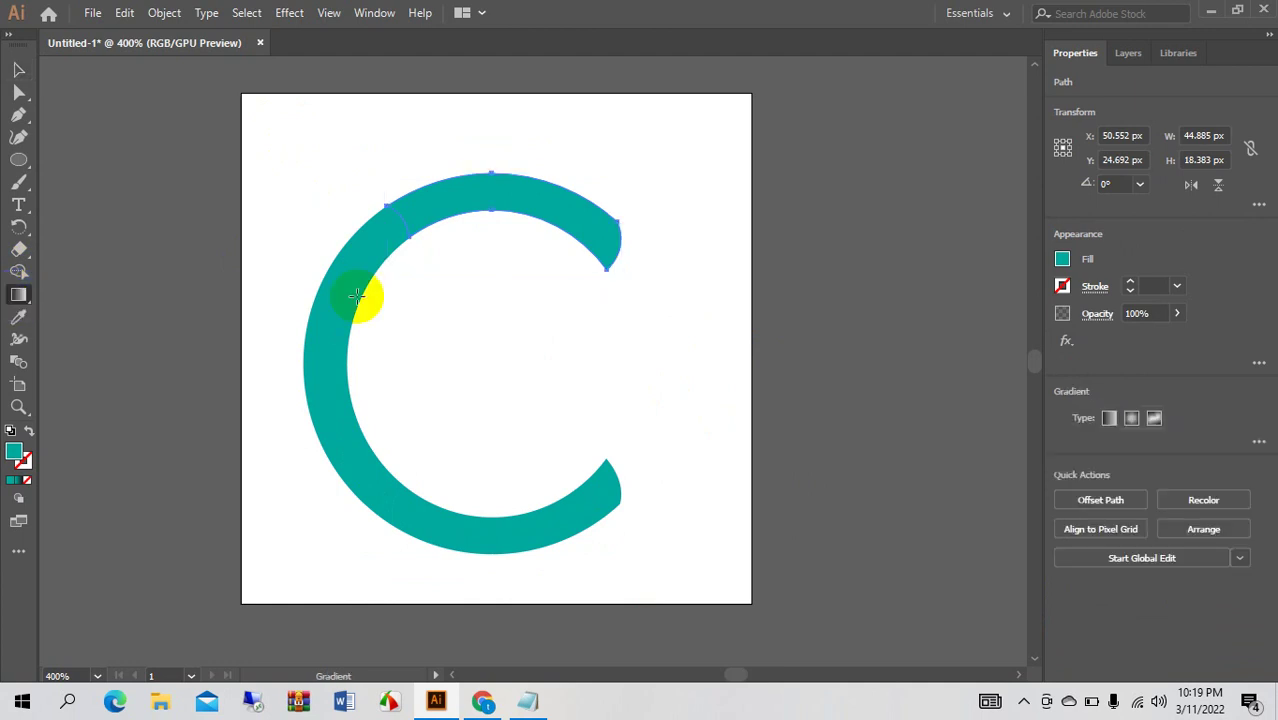
click(1259, 442)
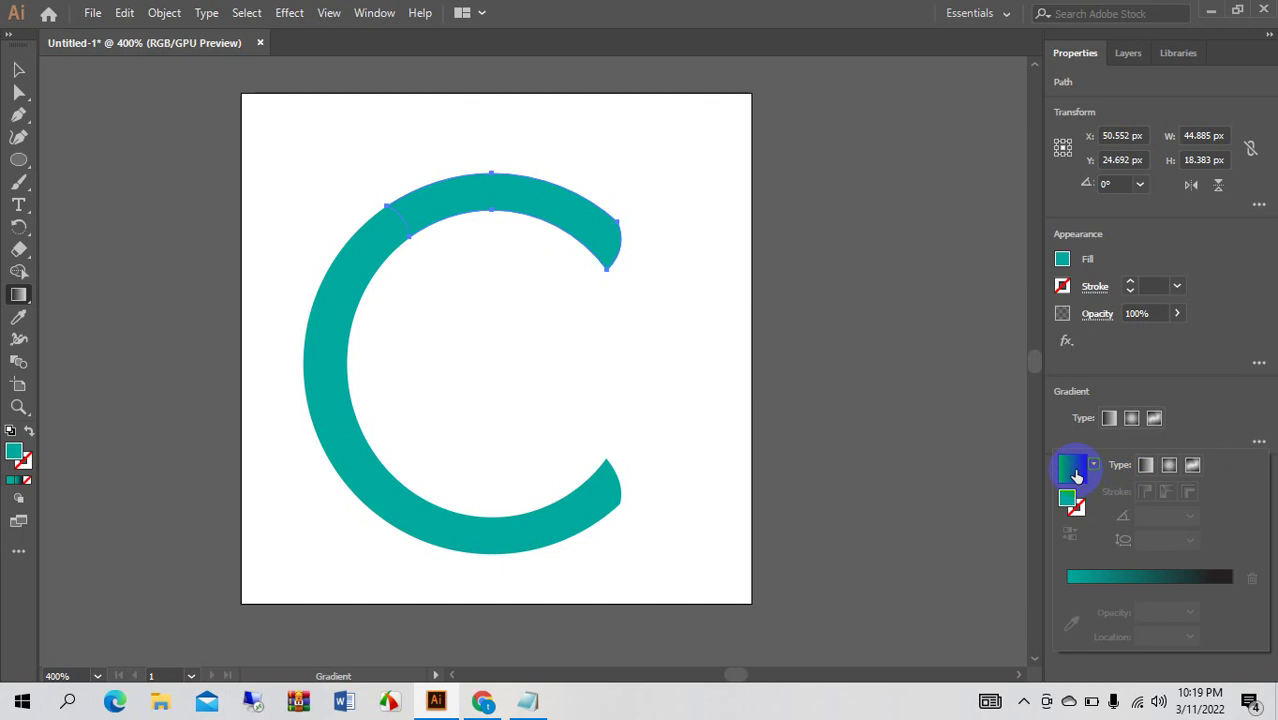
click(1073, 589)
click(1068, 589)
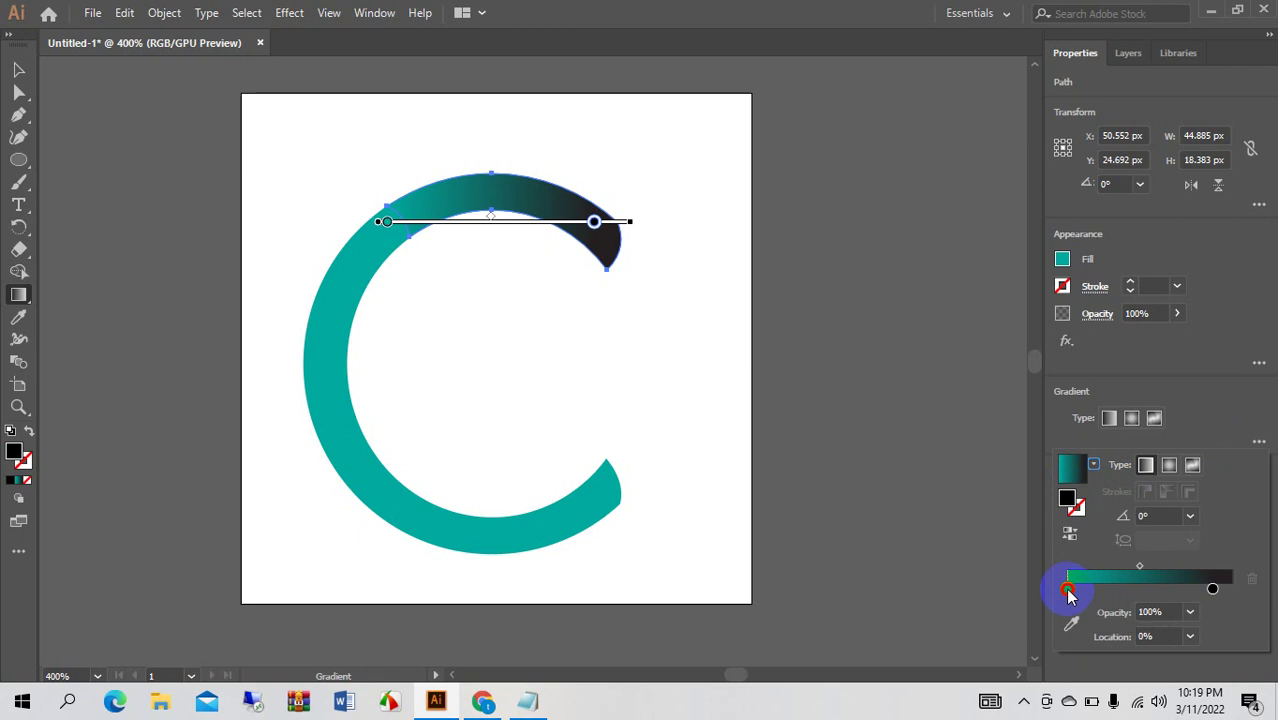
Set the gradient's starting colour stop to the orange swatch R=251 G=176 B=59.
double_click(1068, 589)
click(1069, 418)
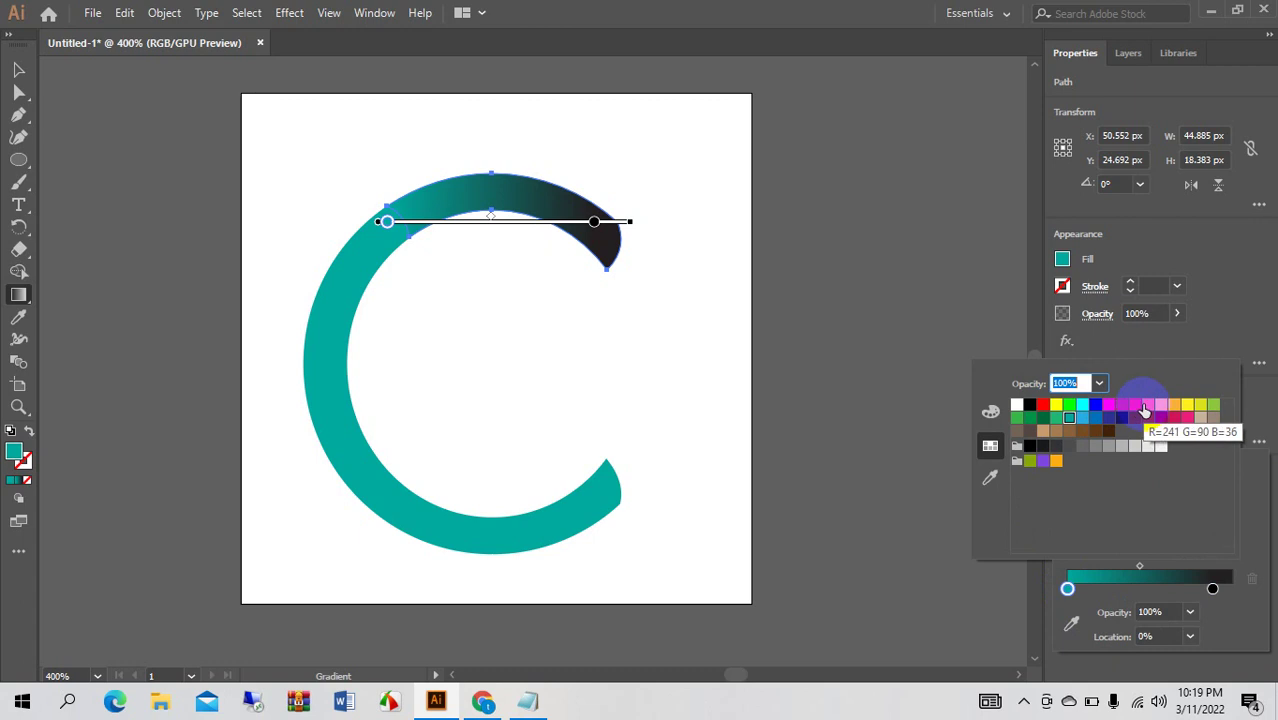
click(1162, 408)
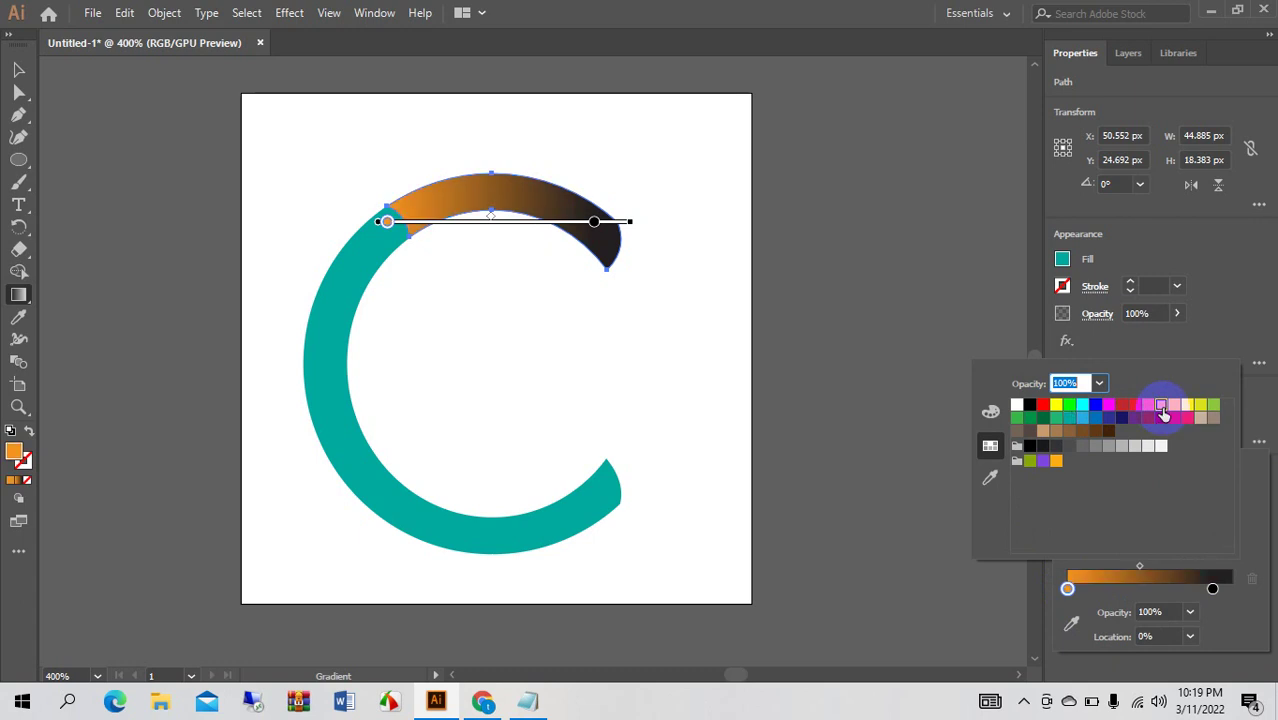
click(1174, 409)
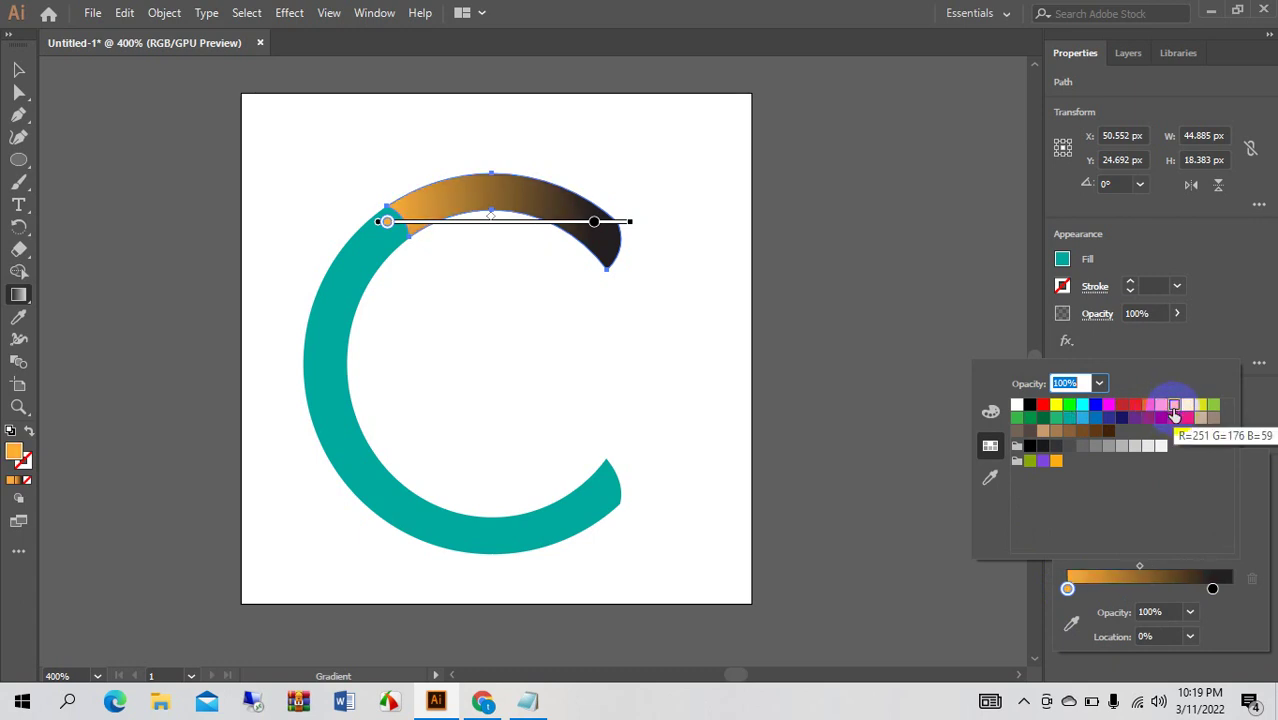
Move the gradient's black end stop to about 98.6% and recolour it with a medium grey swatch.
click(1222, 590)
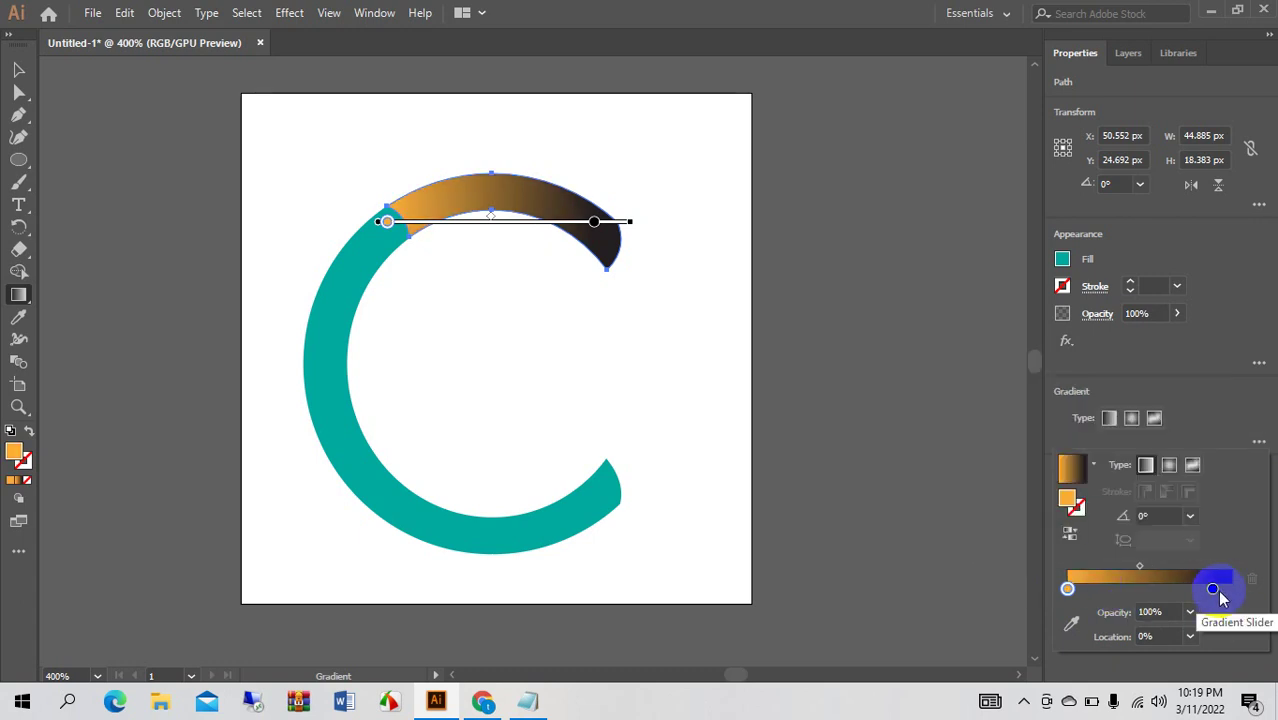
drag(1218, 590, 1232, 586)
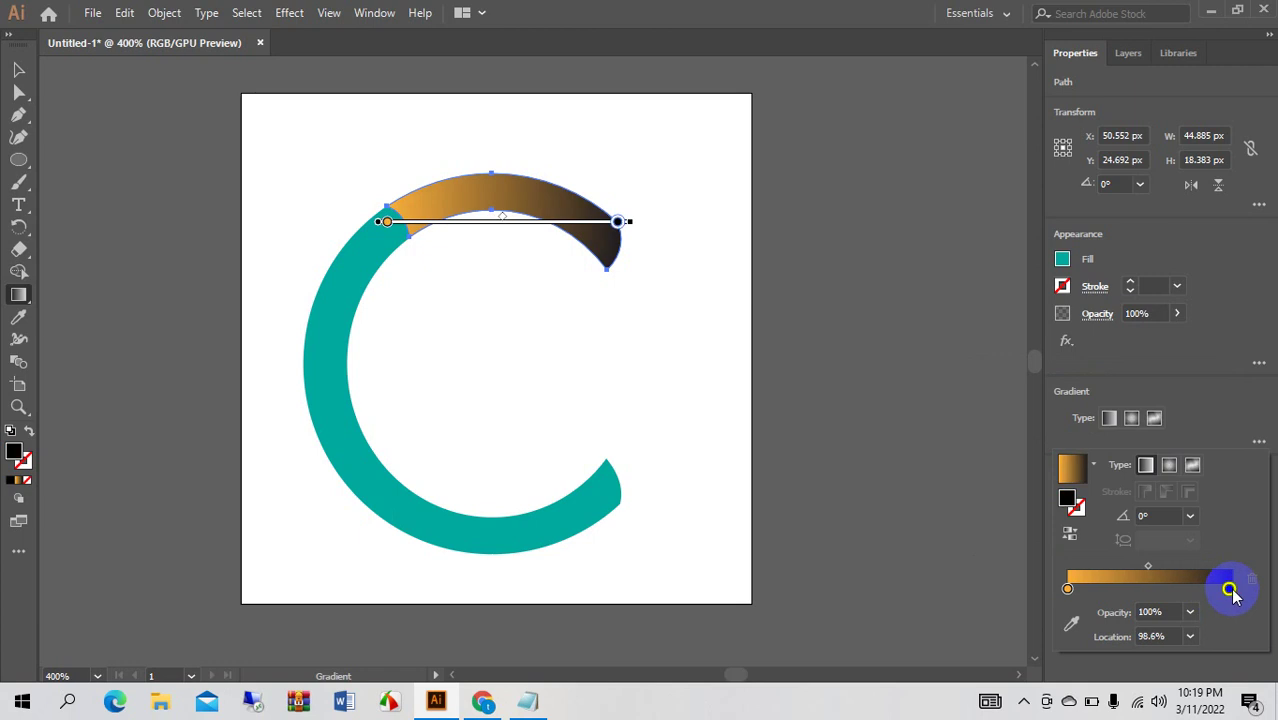
double_click(1229, 589)
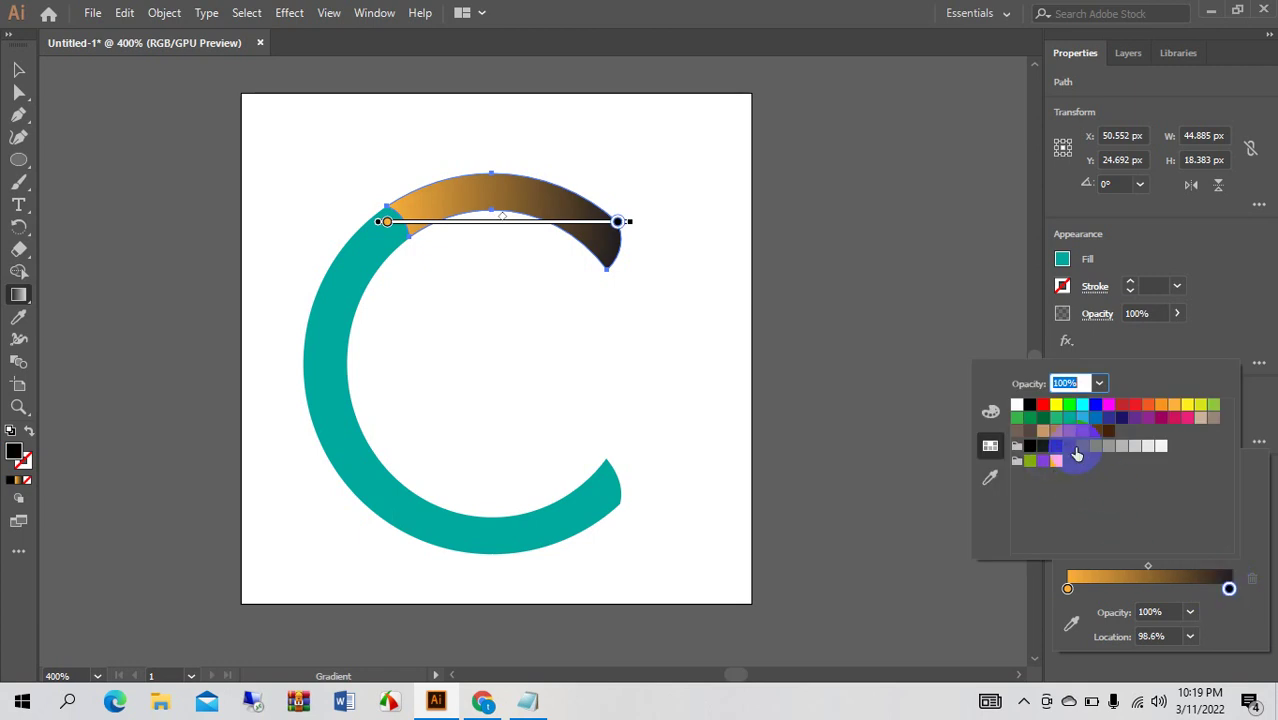
click(1058, 447)
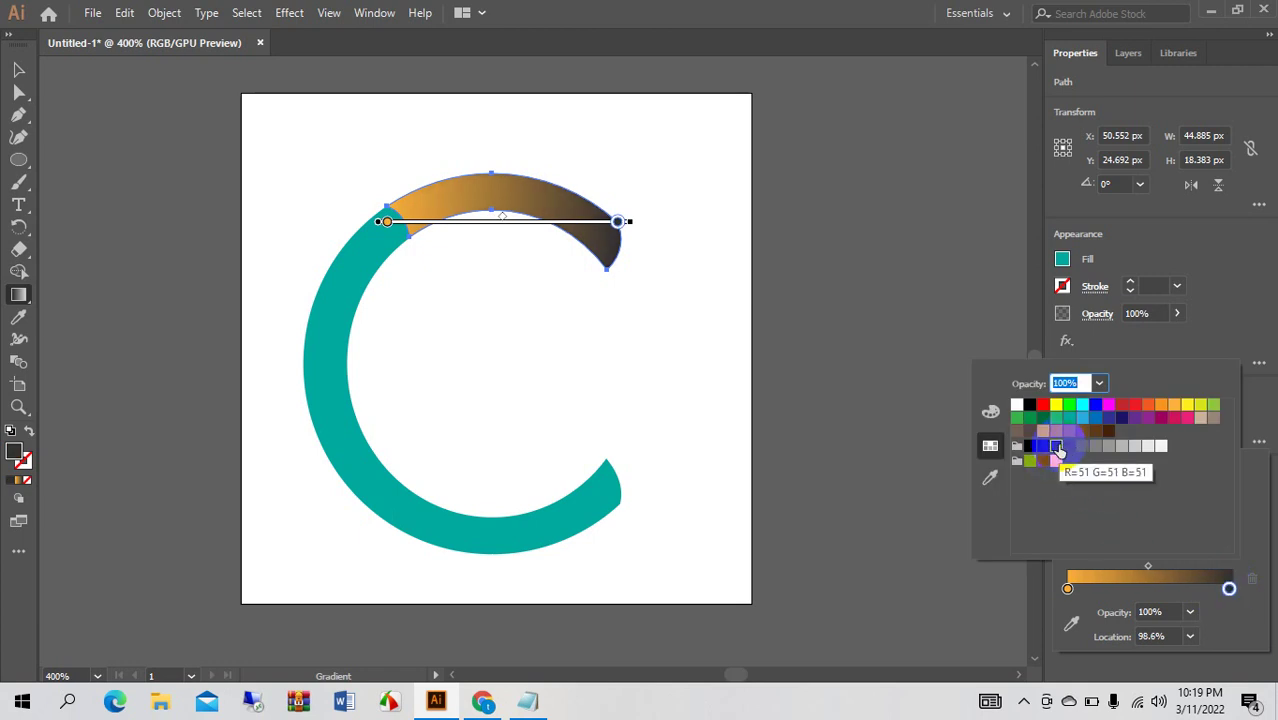
click(1083, 447)
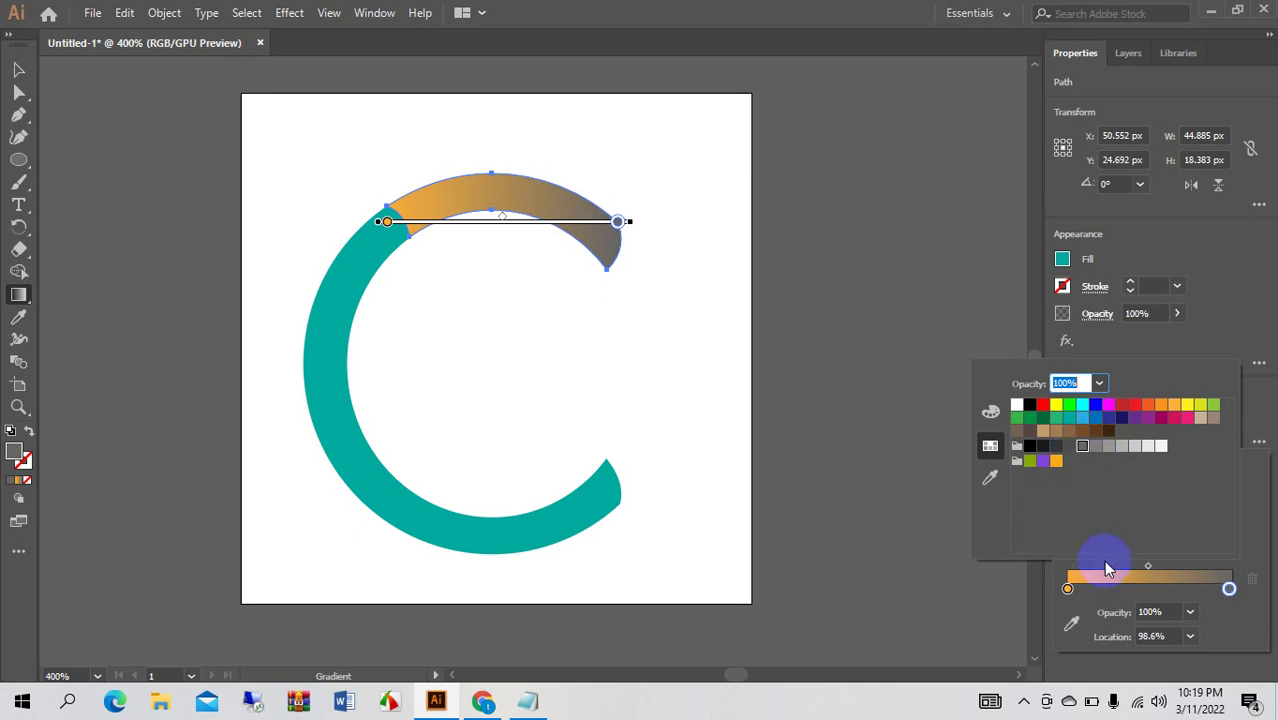
click(1191, 599)
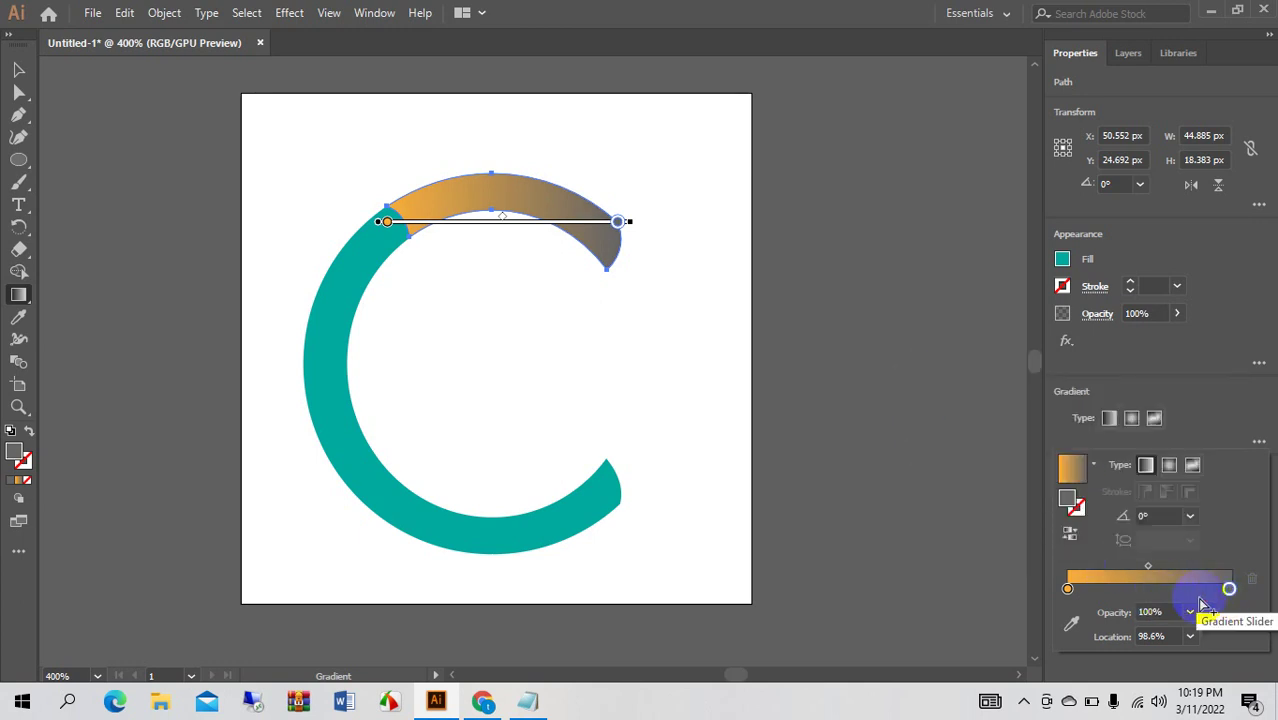
Reverse the upper section's gradient by placing the grey stop at 0% and the orange stop at about 95%, and deselect the section.
drag(1229, 589, 1146, 590)
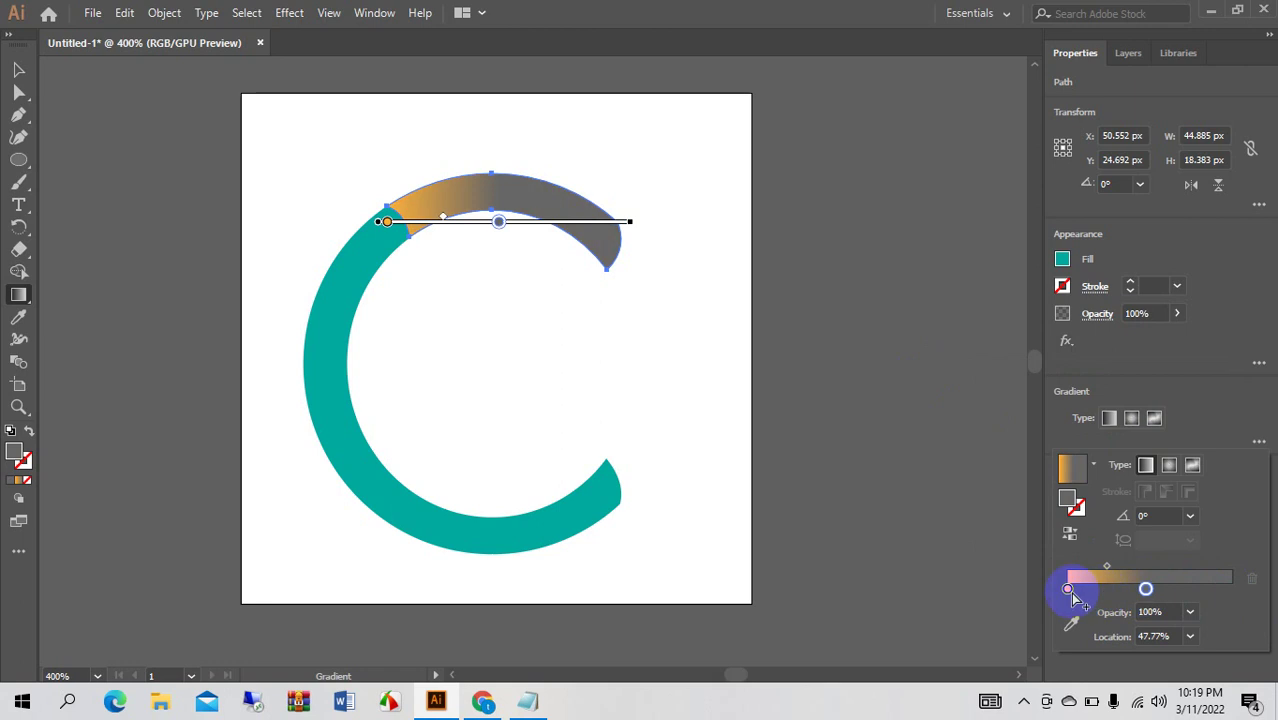
drag(1067, 589, 1228, 597)
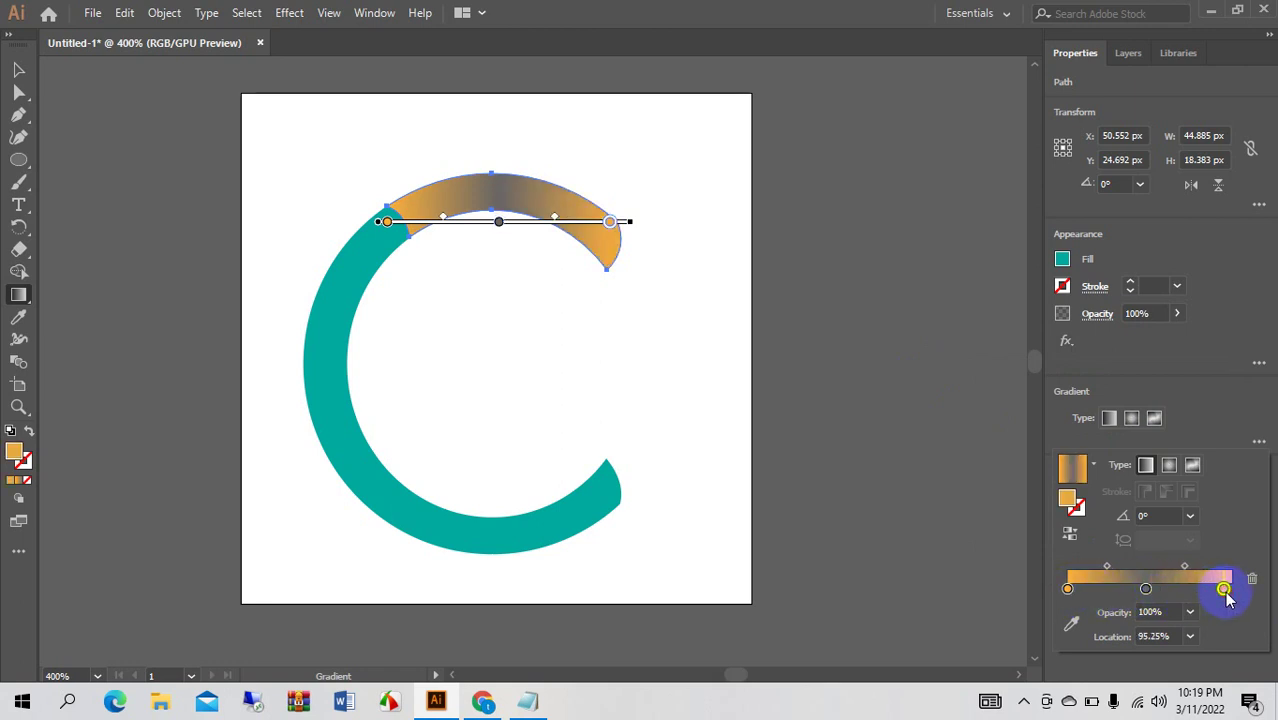
click(1146, 590)
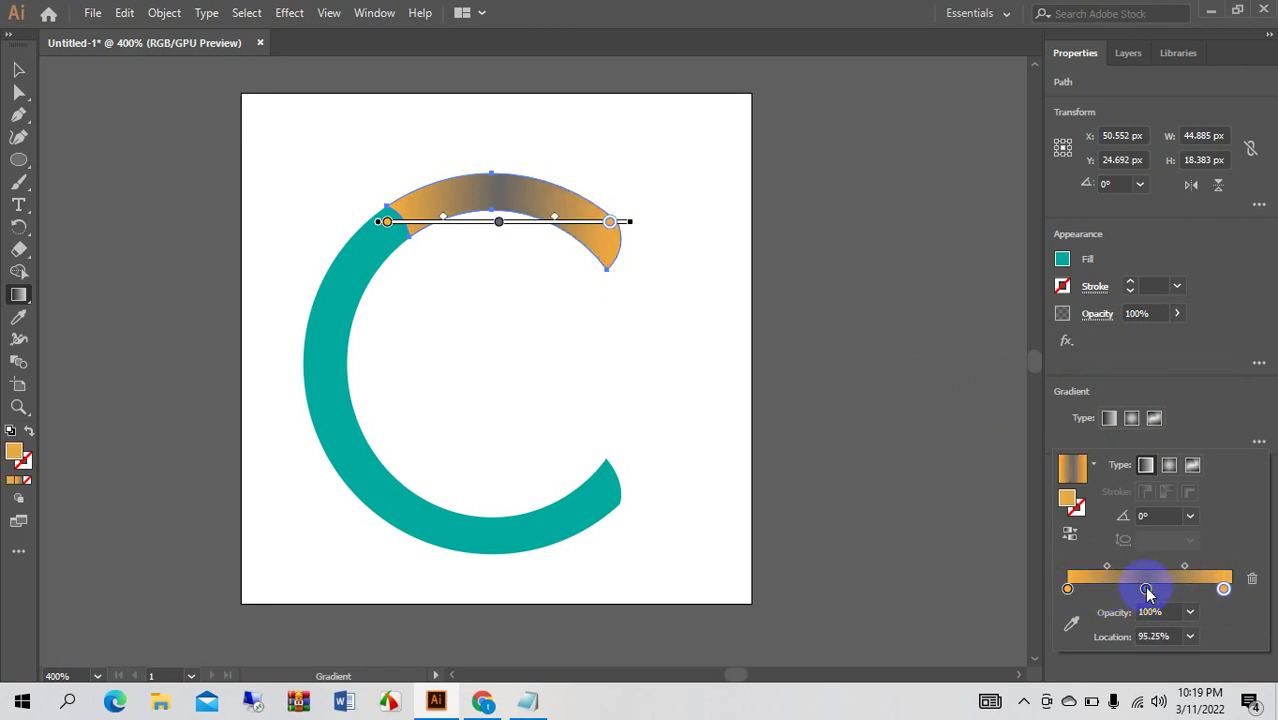
drag(1146, 590, 1067, 600)
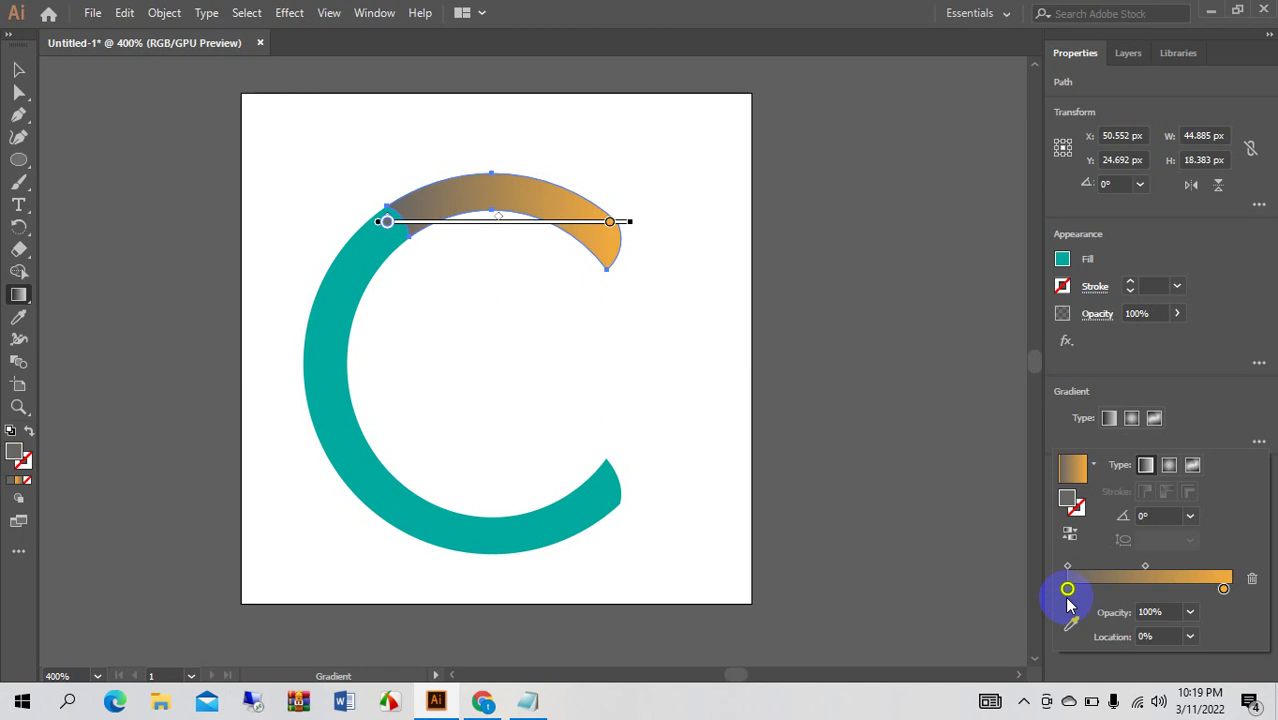
click(817, 354)
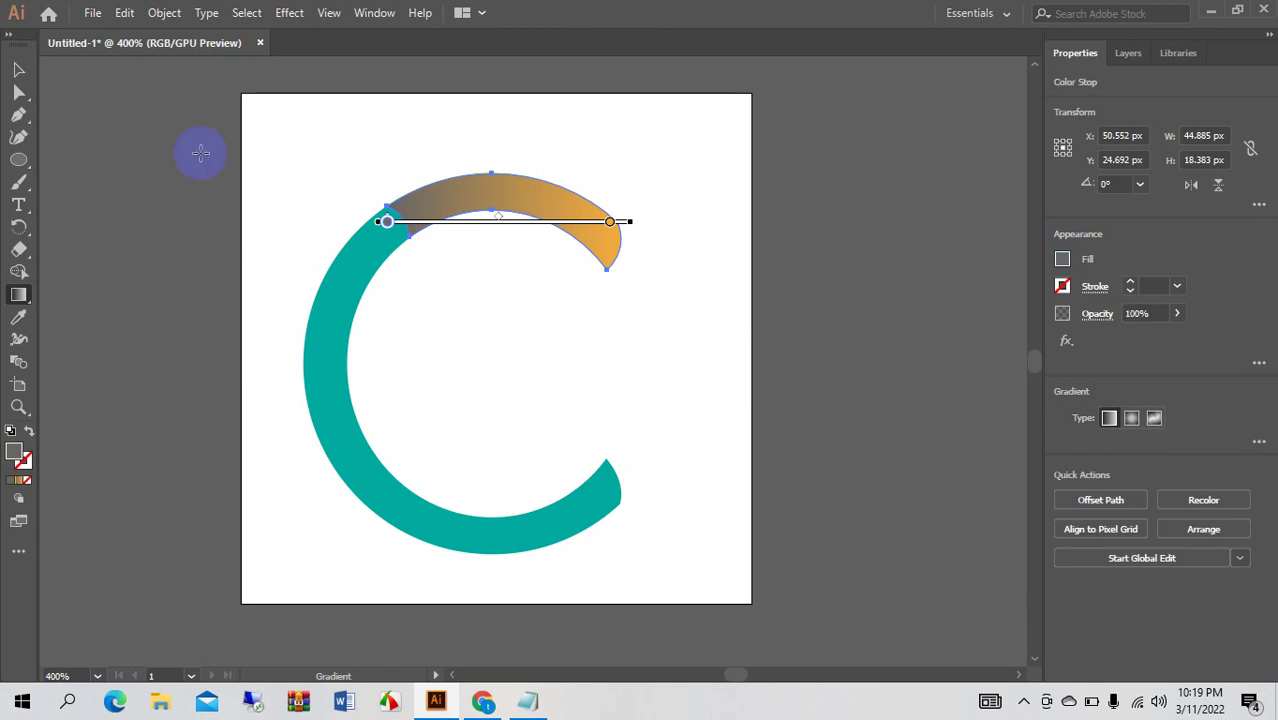
click(18, 70)
click(545, 345)
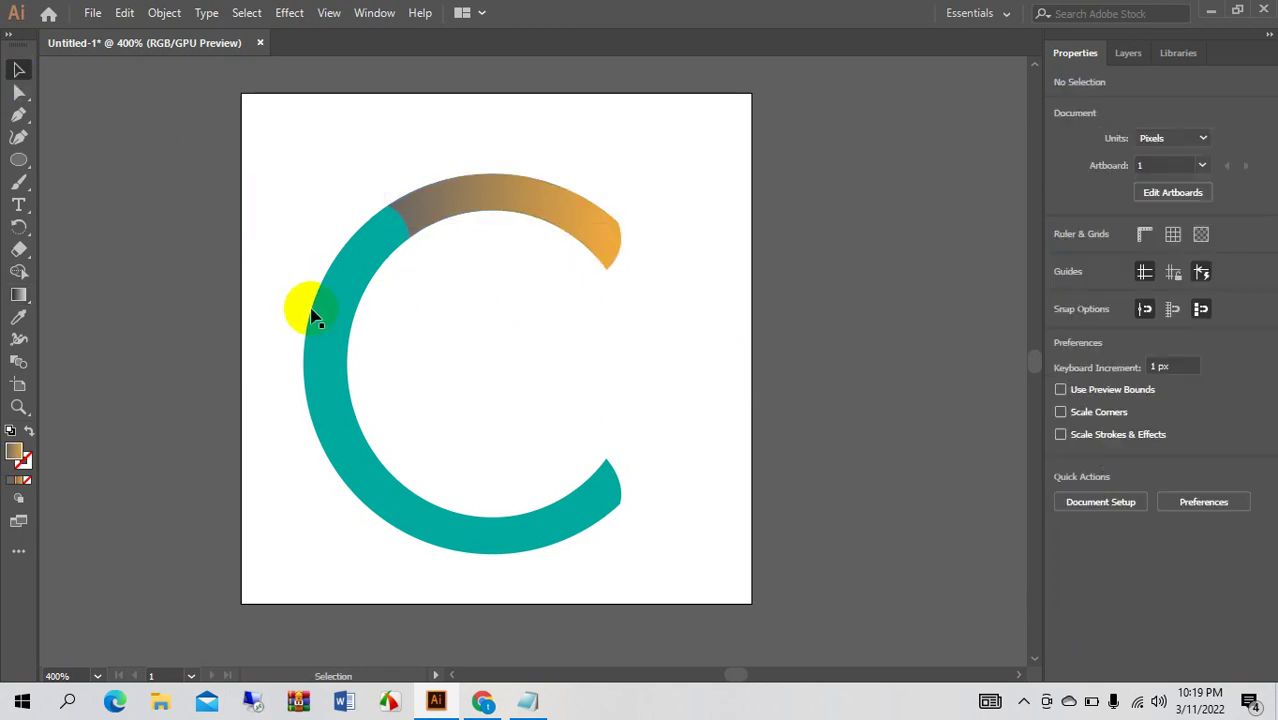
Apply the existing grey-to-orange linear gradient to the C's left section.
click(343, 313)
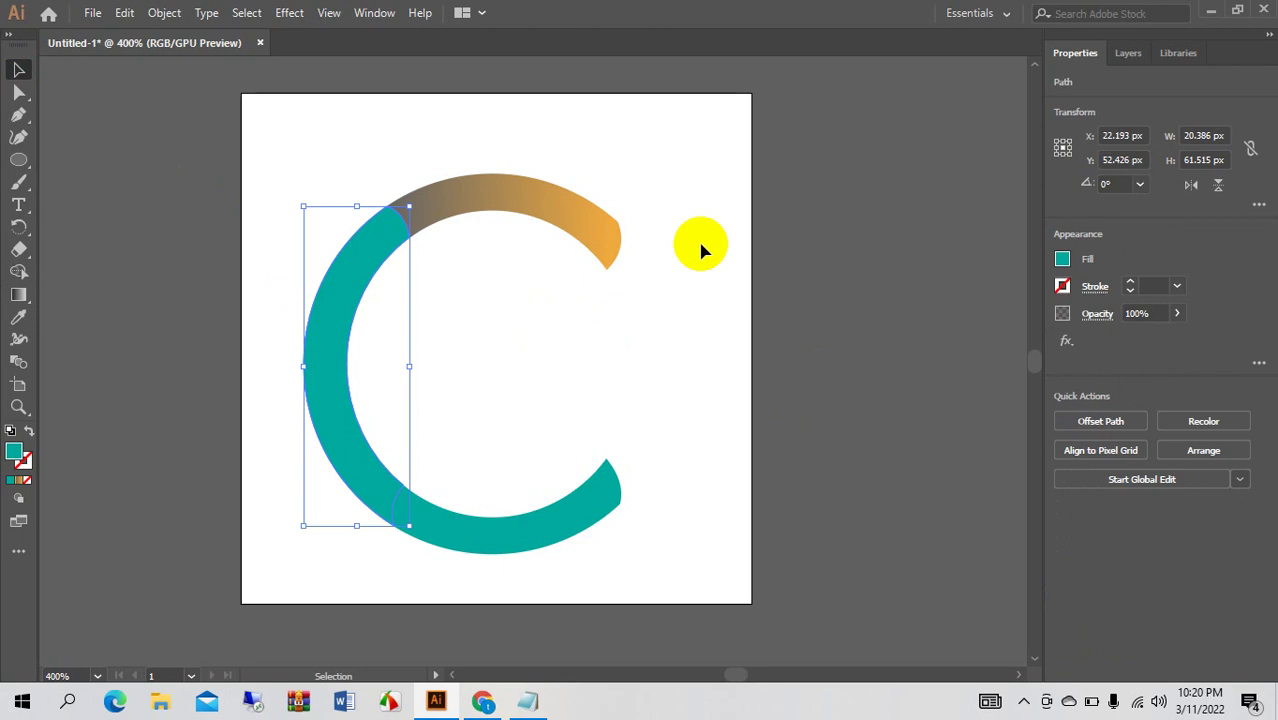
click(532, 217)
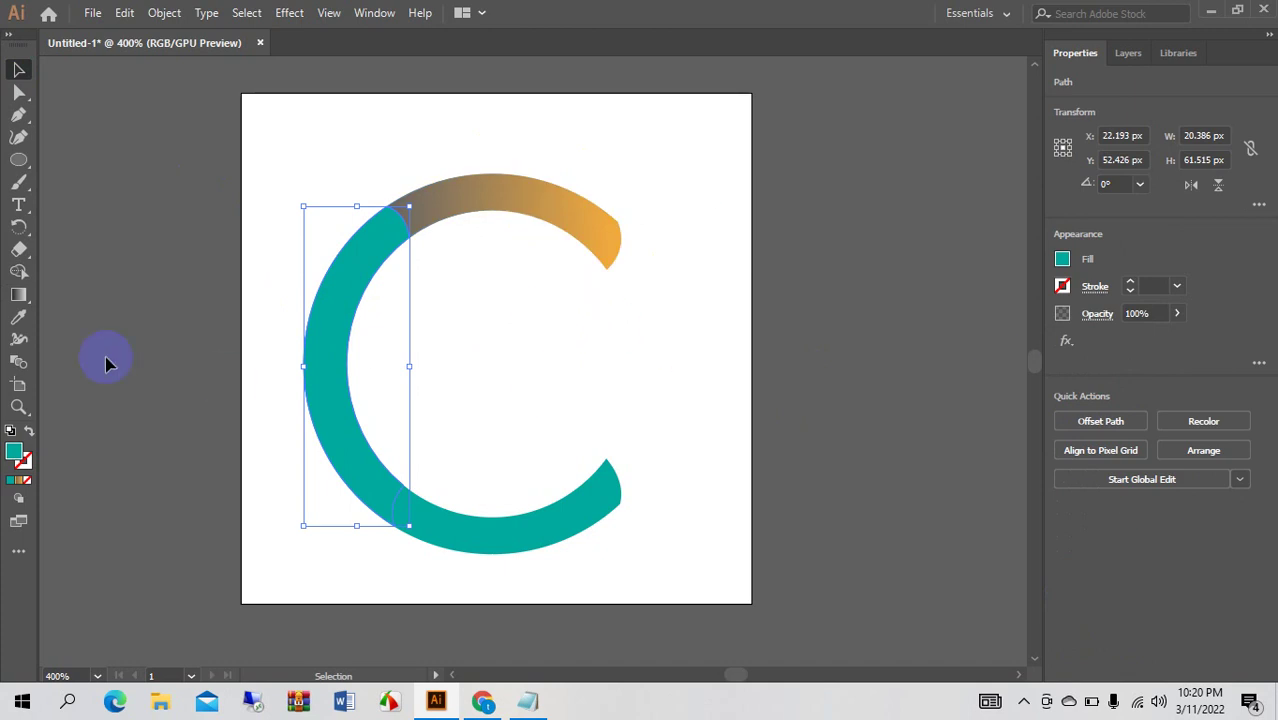
click(18, 296)
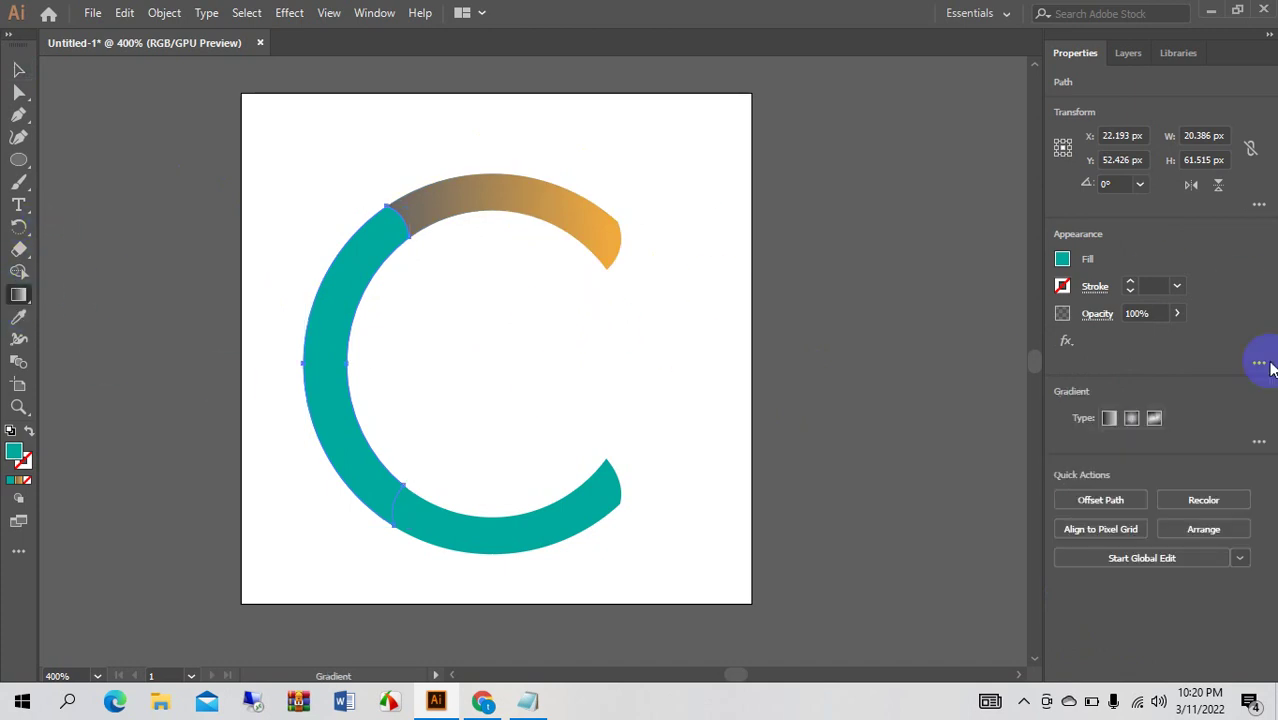
click(1258, 442)
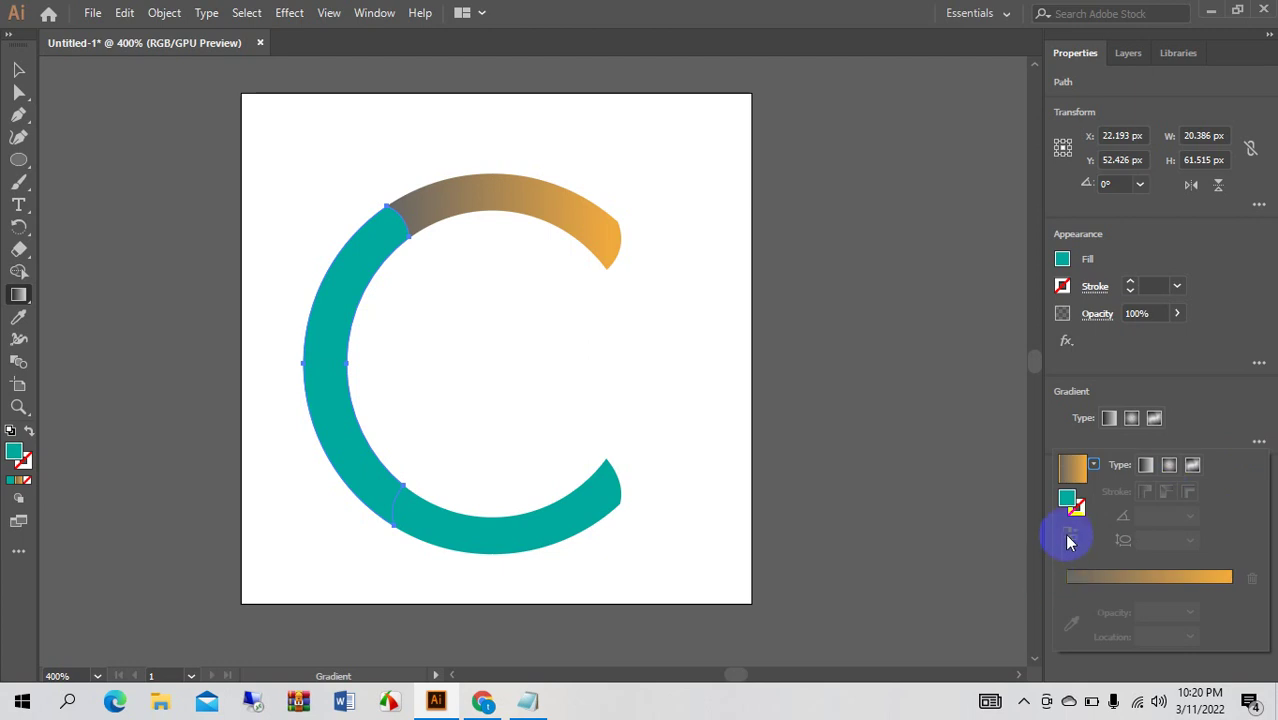
click(1072, 474)
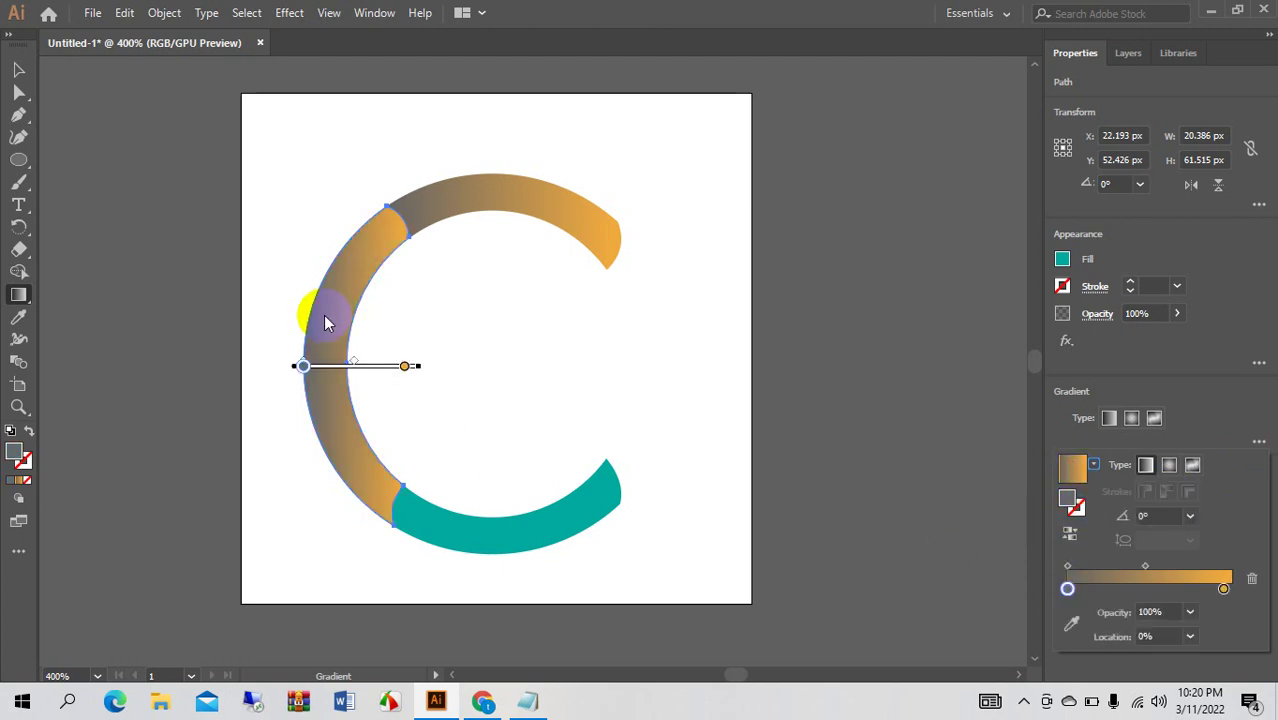
Set the left section's gradient stops to grey R=102 G=102 B=102 and orange R=251 G=176 B=59, moving the orange stop to the end.
click(1068, 589)
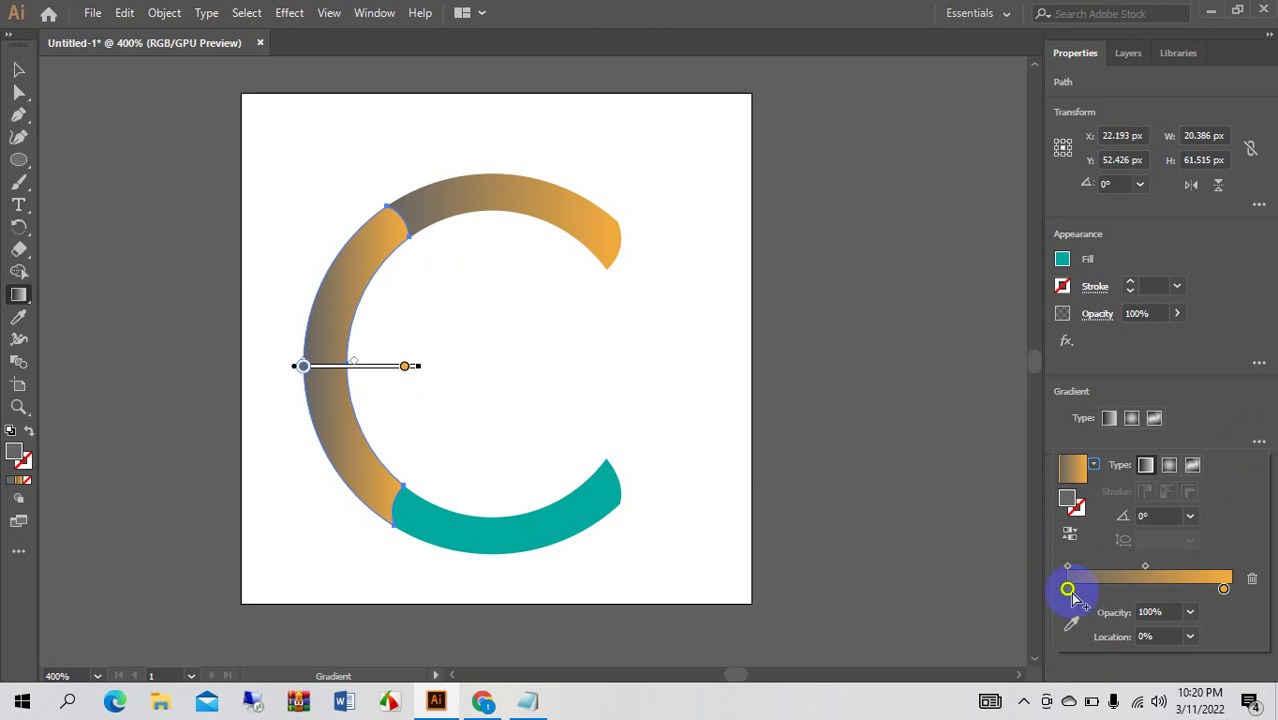
double_click(1068, 589)
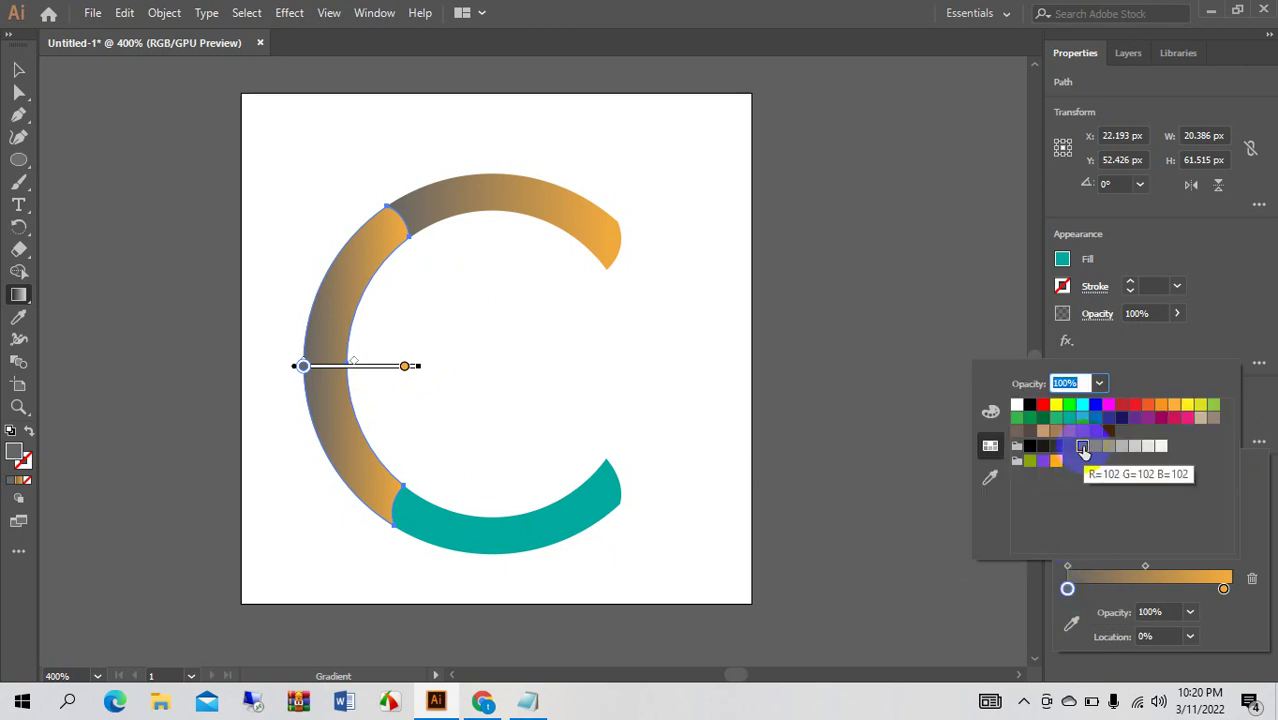
click(1223, 589)
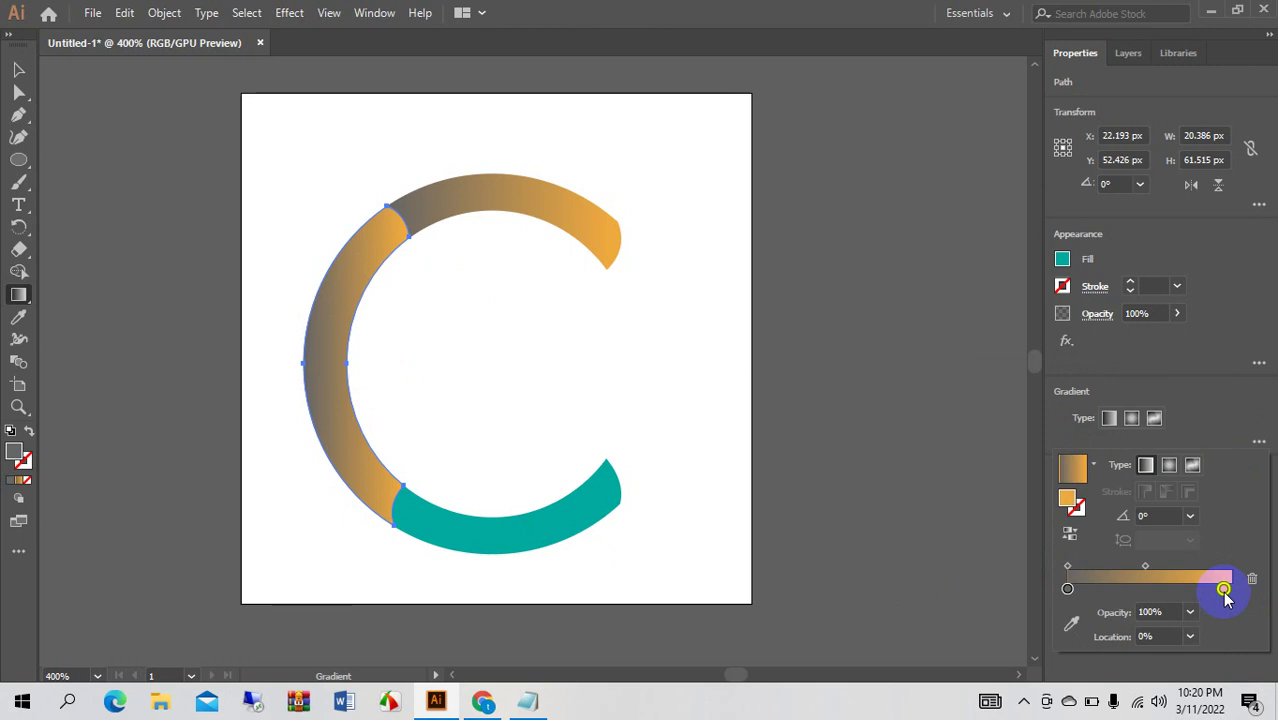
double_click(1223, 589)
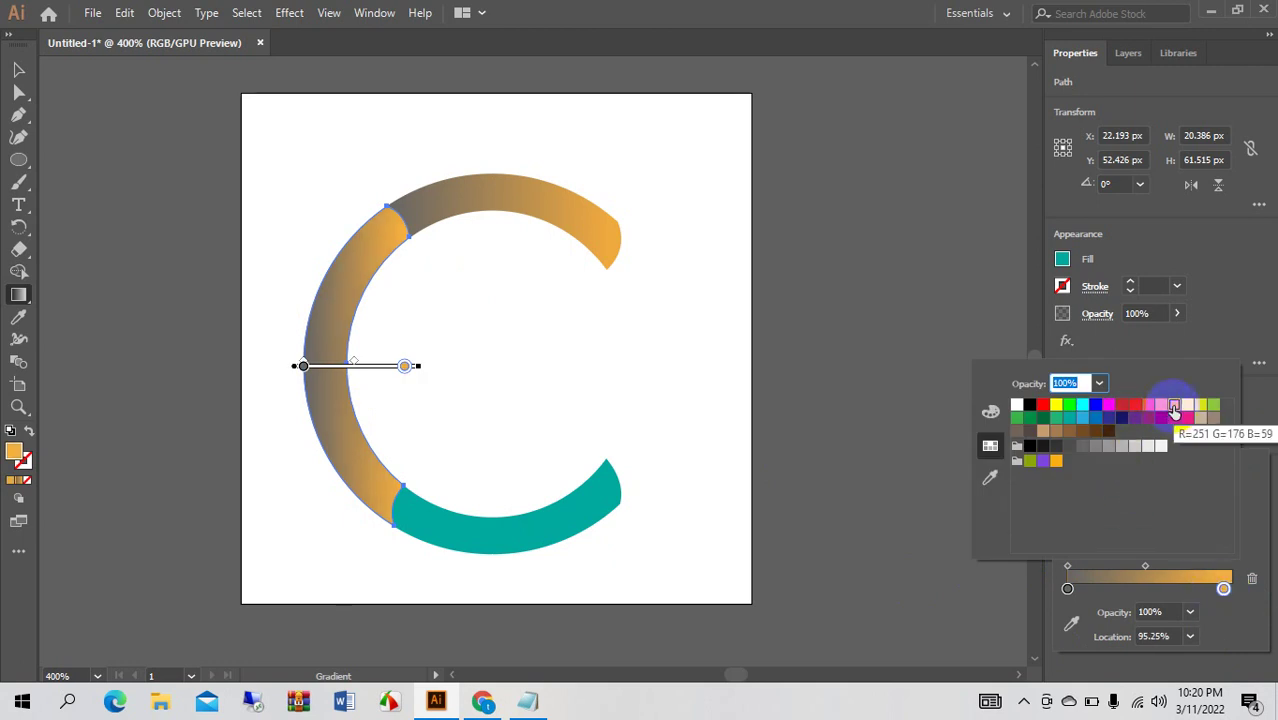
click(1225, 588)
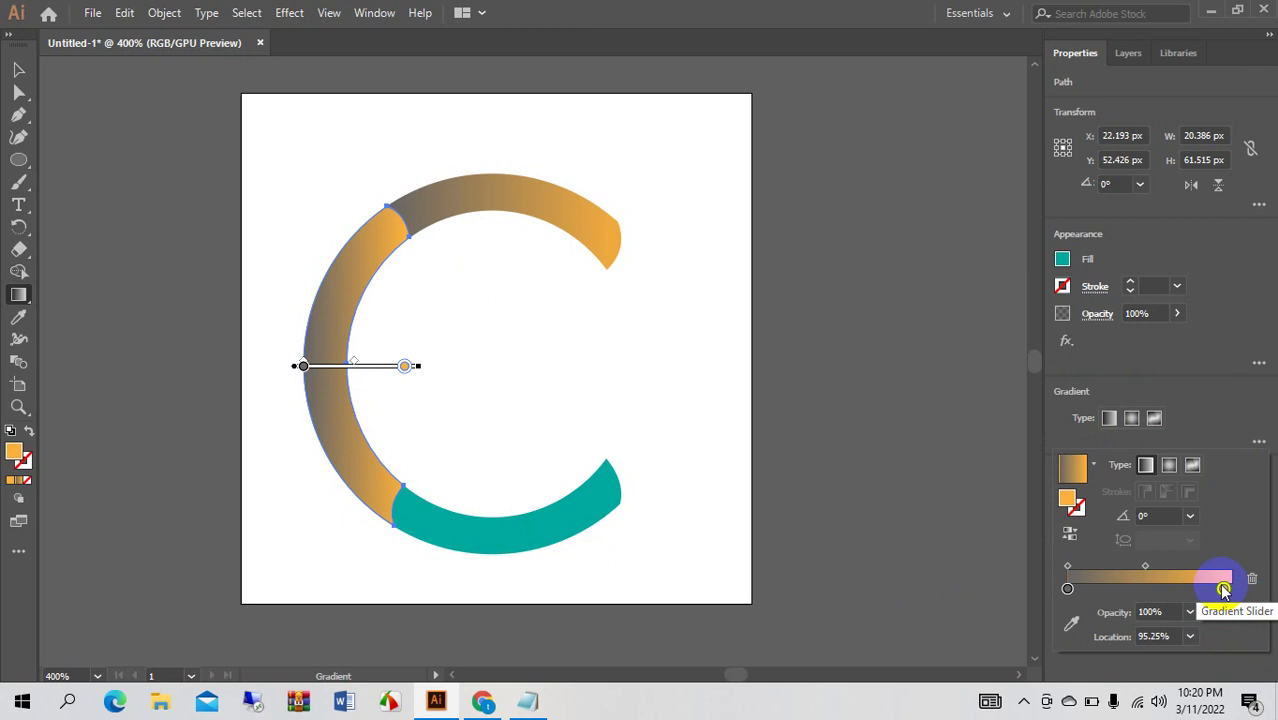
drag(1226, 589, 1233, 587)
click(1068, 589)
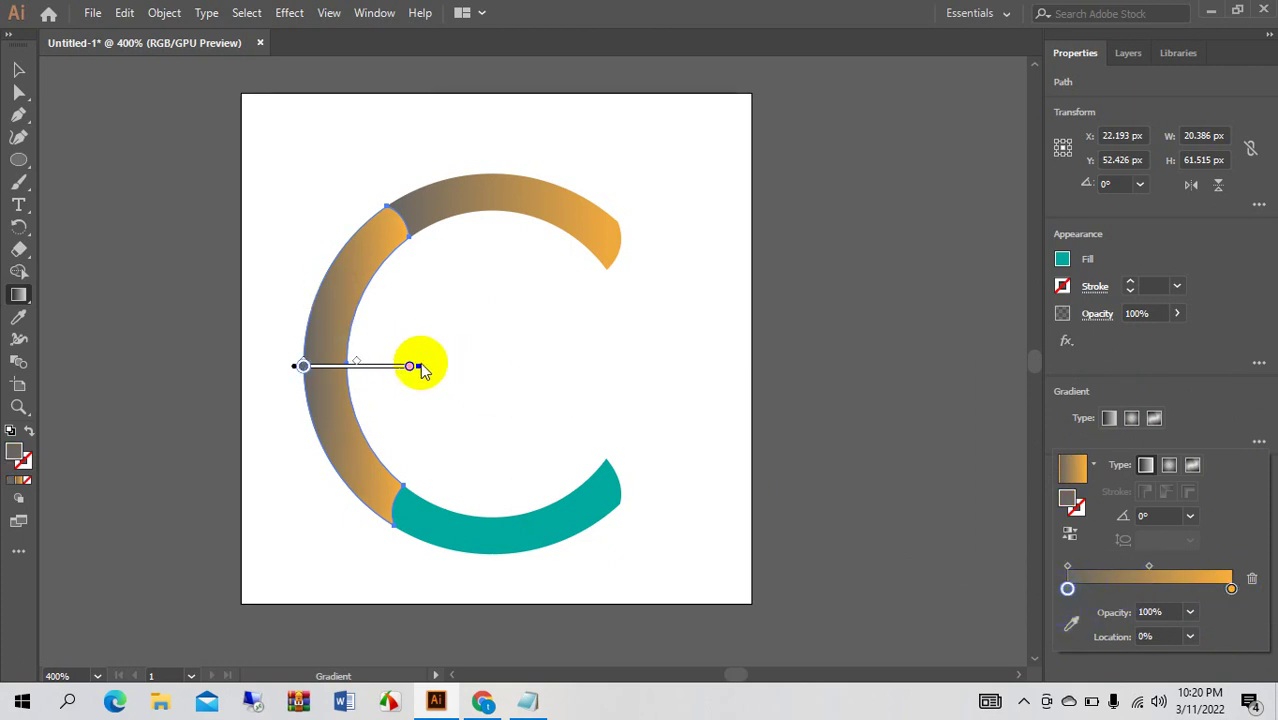
Place a grey stop between two orange stops in the left section's gradient and rotate the gradient to about -76.2°.
click(360, 367)
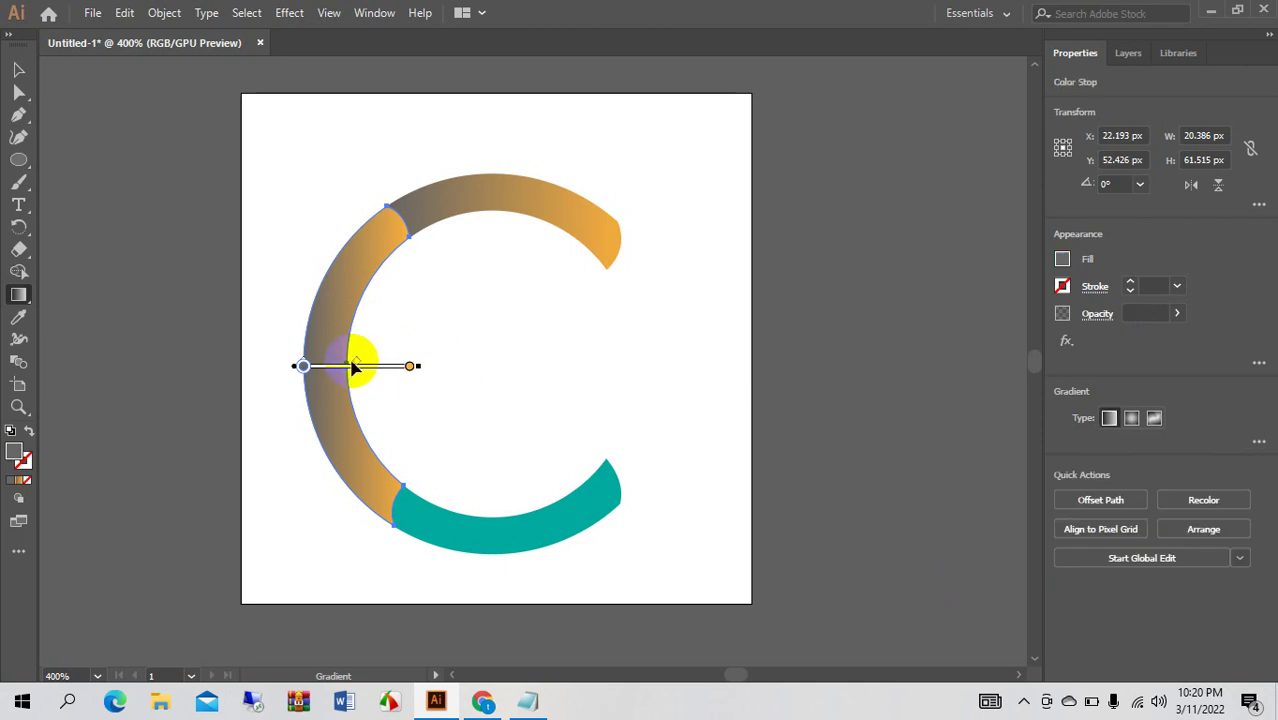
mouse_move(357, 367)
mouse_down()
mouse_move(304, 369)
mouse_move(321, 334)
mouse_move(314, 360)
mouse_move(329, 368)
mouse_up()
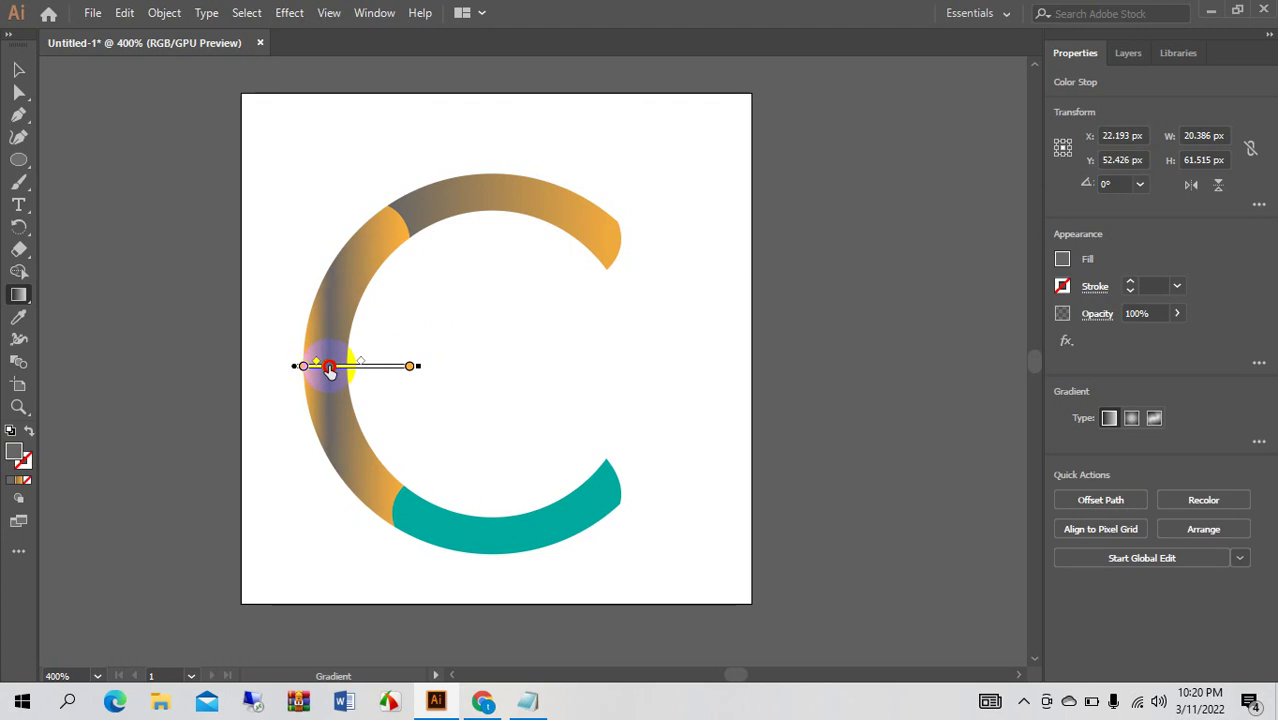
drag(330, 368, 341, 370)
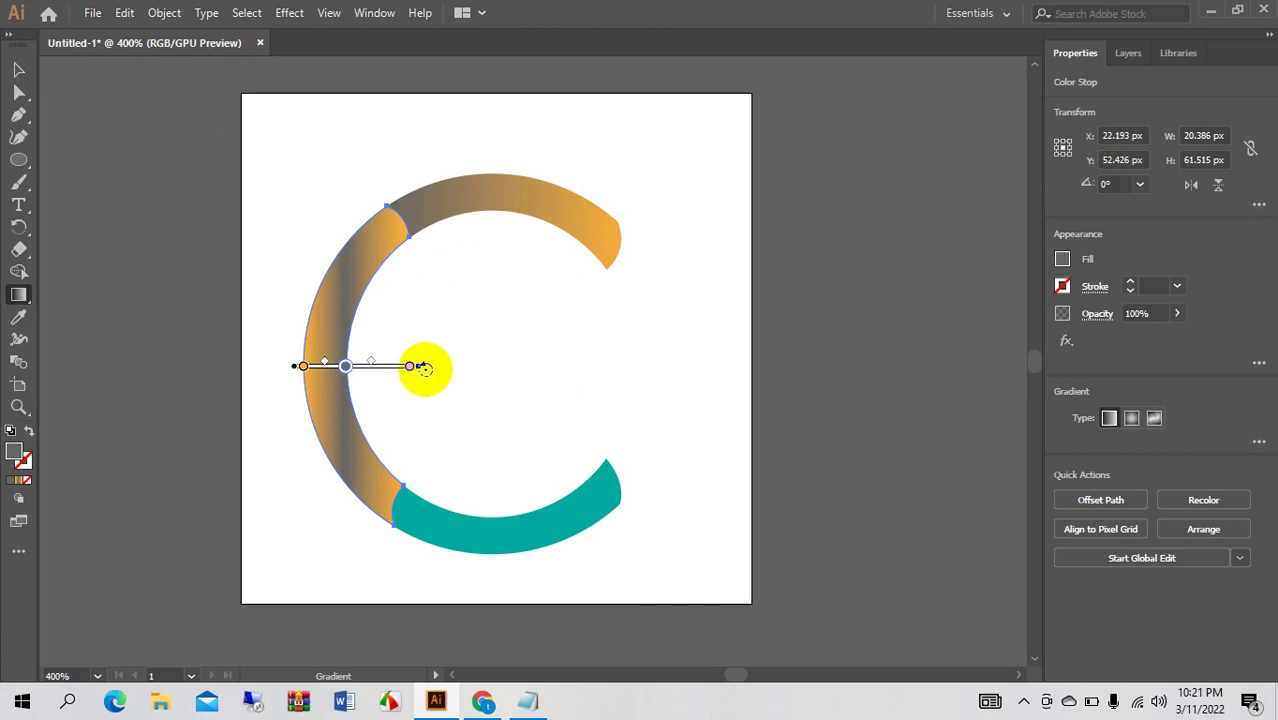
mouse_move(425, 369)
mouse_down()
mouse_move(360, 507)
mouse_move(337, 519)
mouse_move(348, 528)
mouse_up()
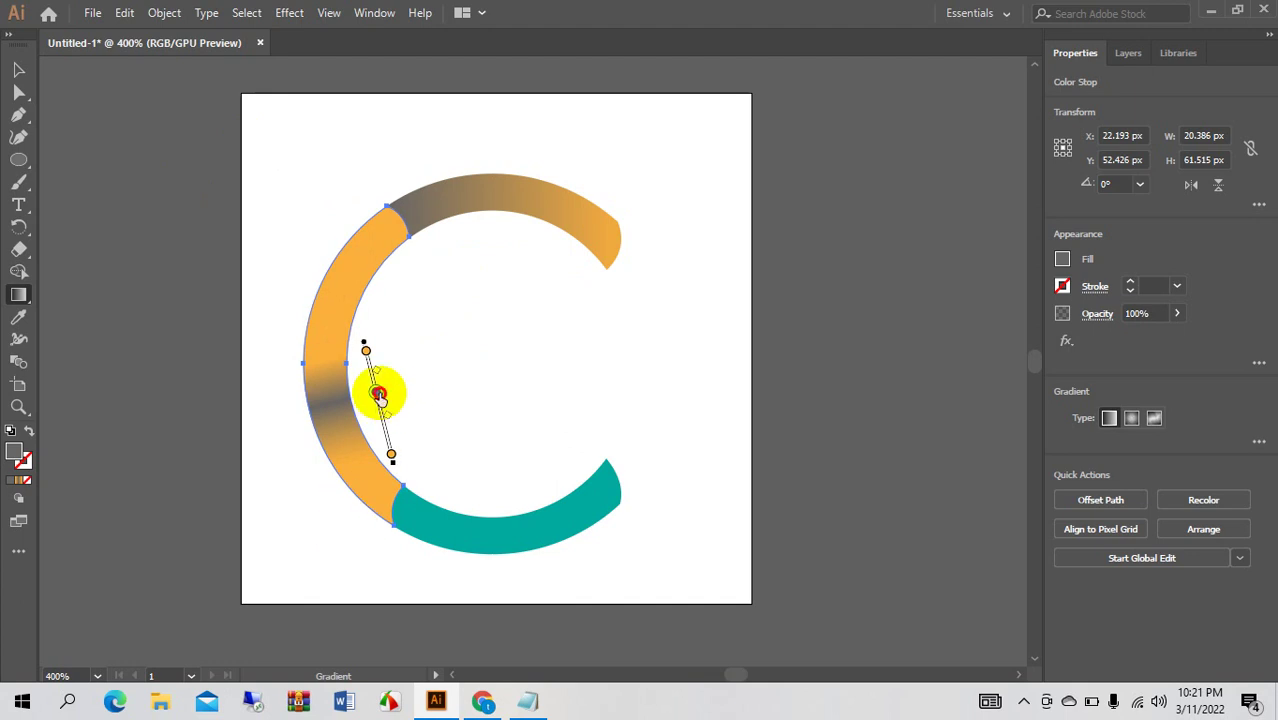
Slide the grey middle stop along the rotated gradient to just below the upper orange stop.
drag(378, 391, 370, 342)
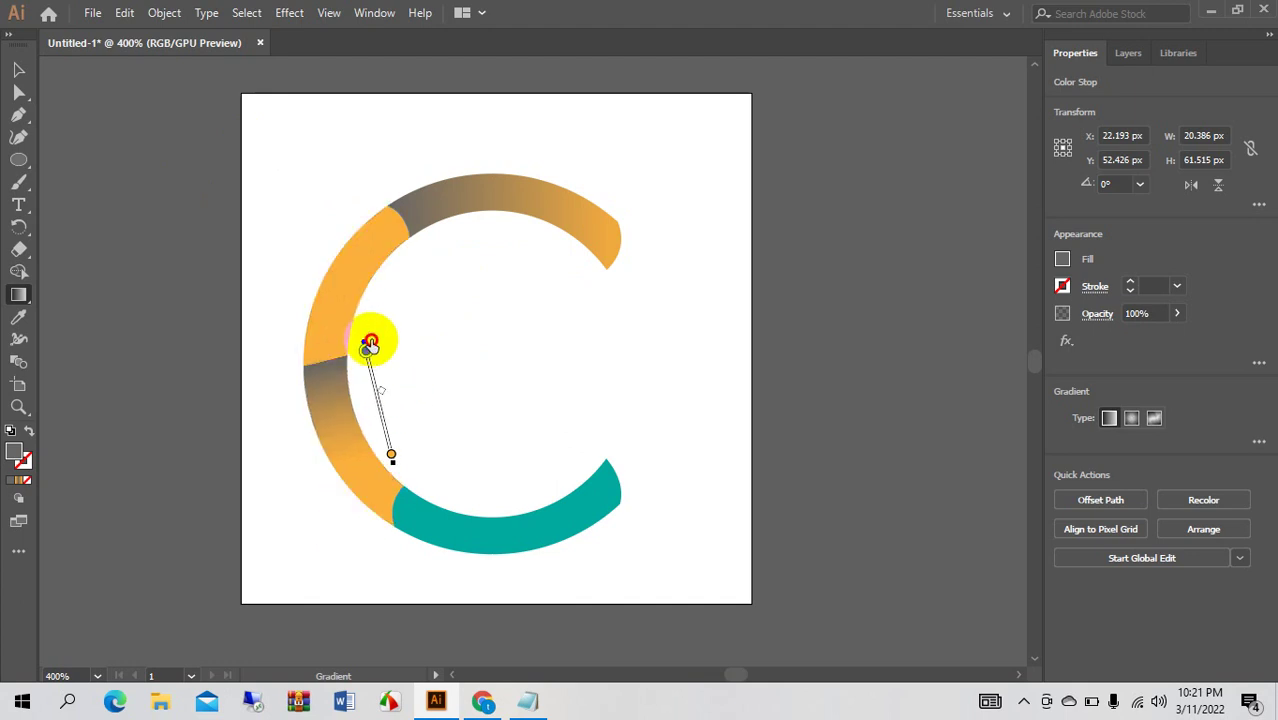
mouse_move(370, 343)
mouse_down()
mouse_move(366, 358)
mouse_move(366, 316)
mouse_move(365, 333)
mouse_up()
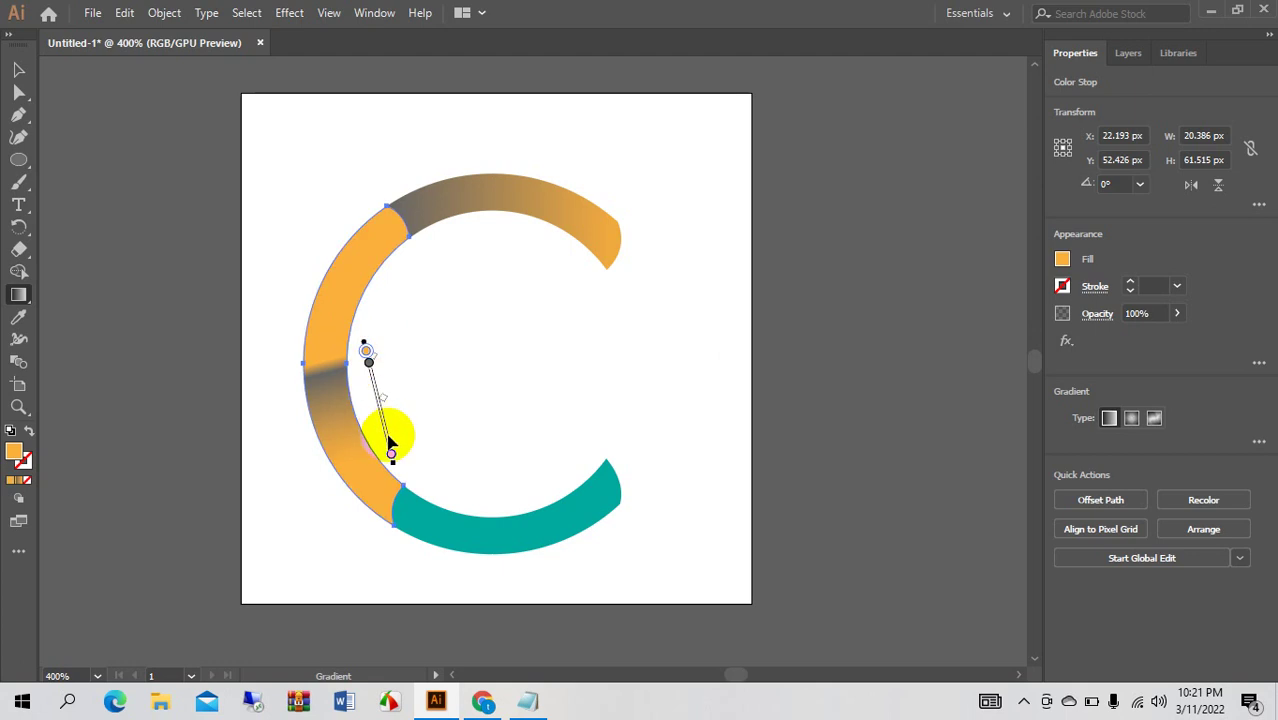
click(393, 455)
drag(393, 456, 368, 360)
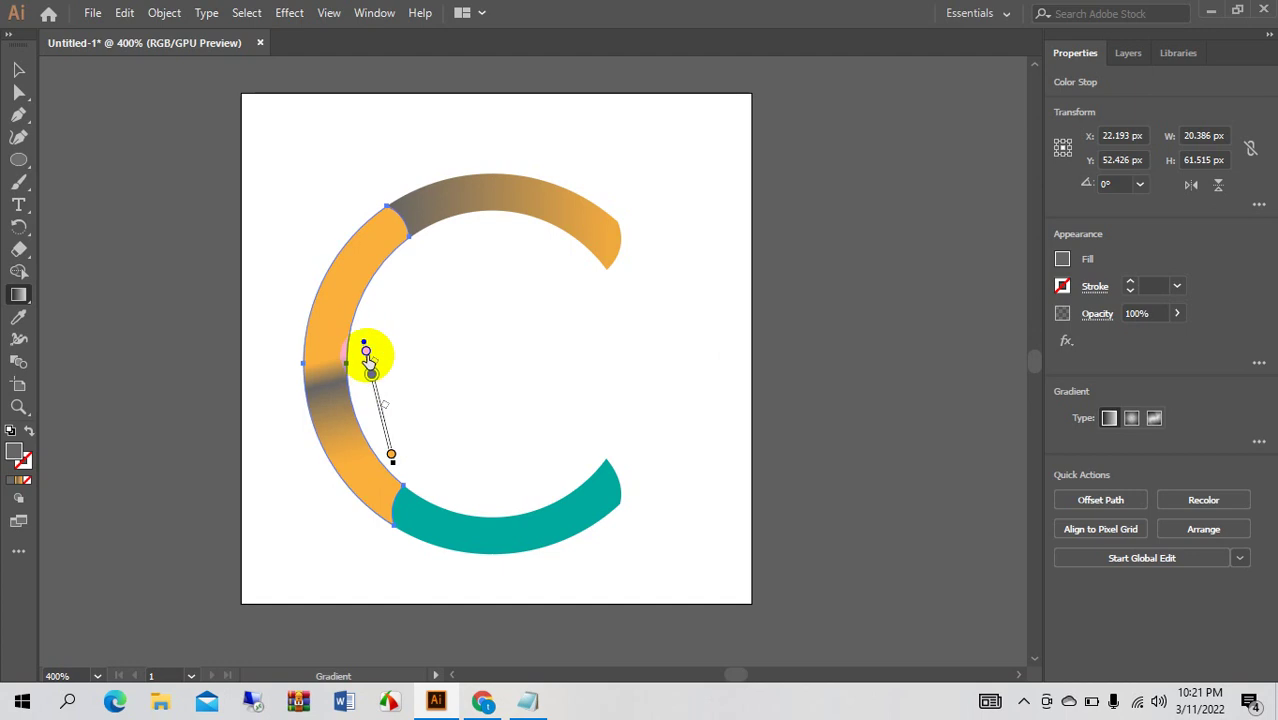
Delete the orange colour stop at 0% from the left section's gradient.
click(366, 352)
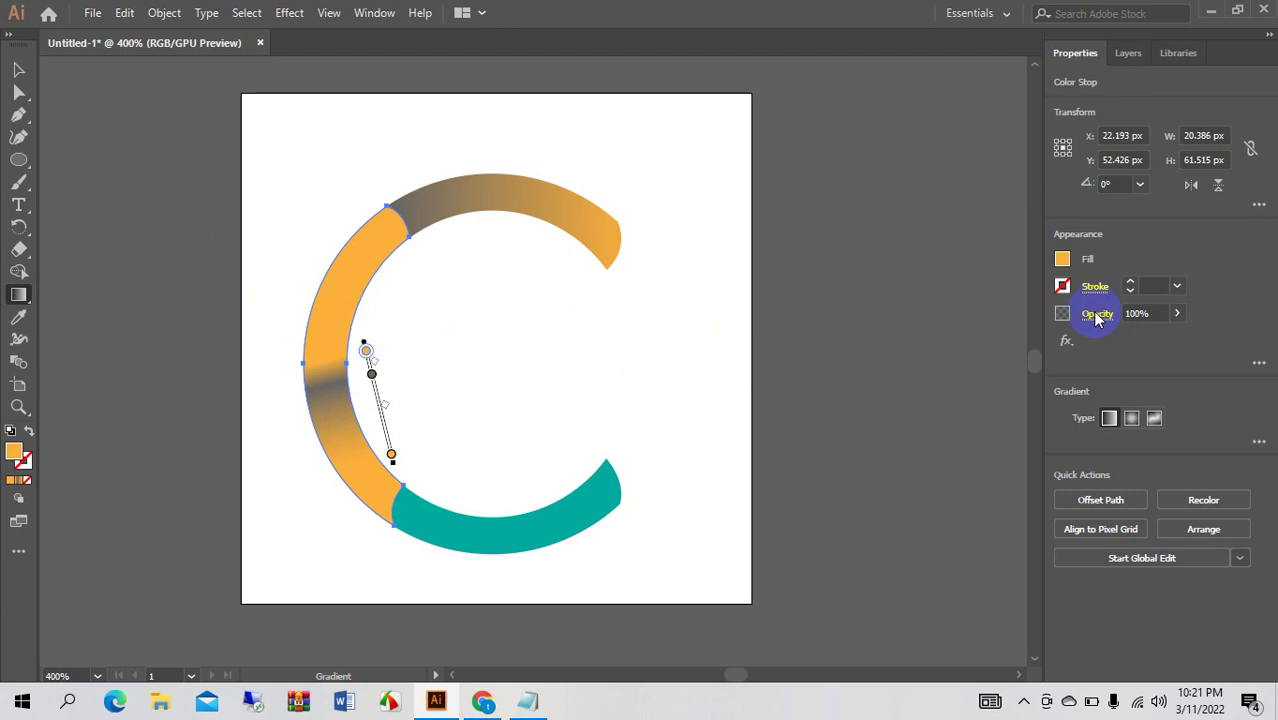
click(1259, 442)
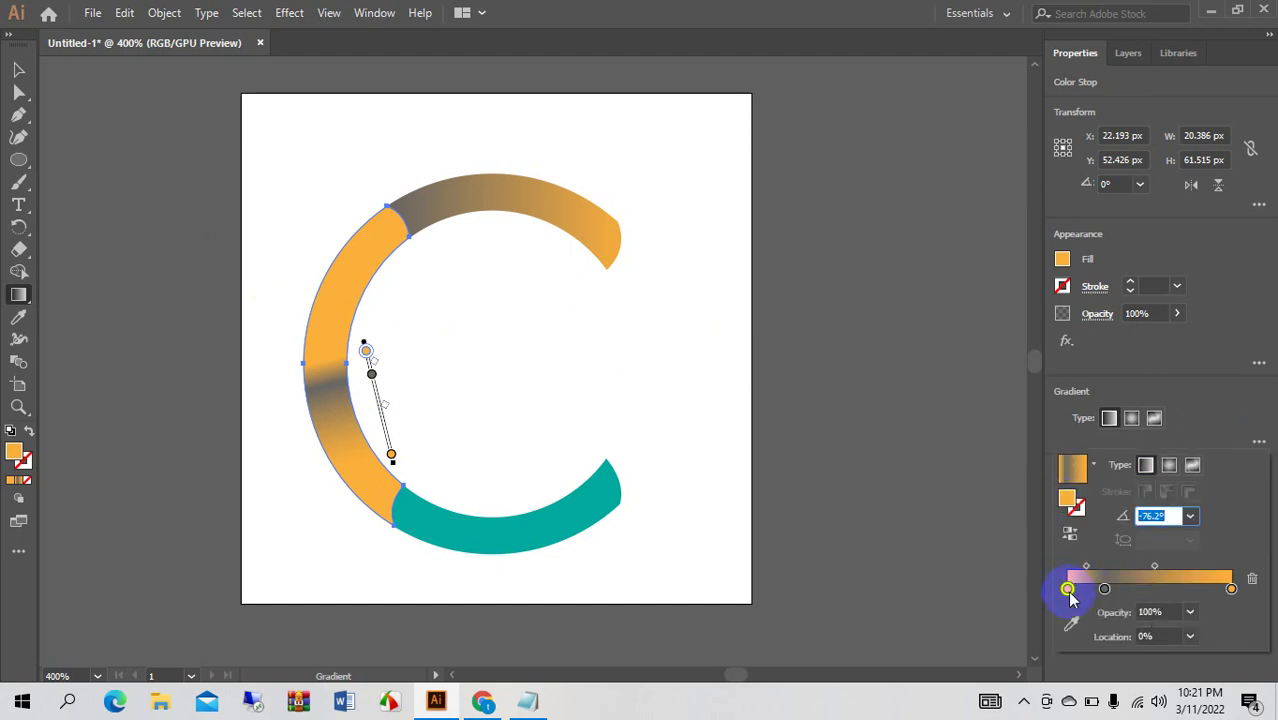
mouse_move(1069, 592)
mouse_down()
mouse_move(1247, 591)
mouse_move(1069, 600)
mouse_up()
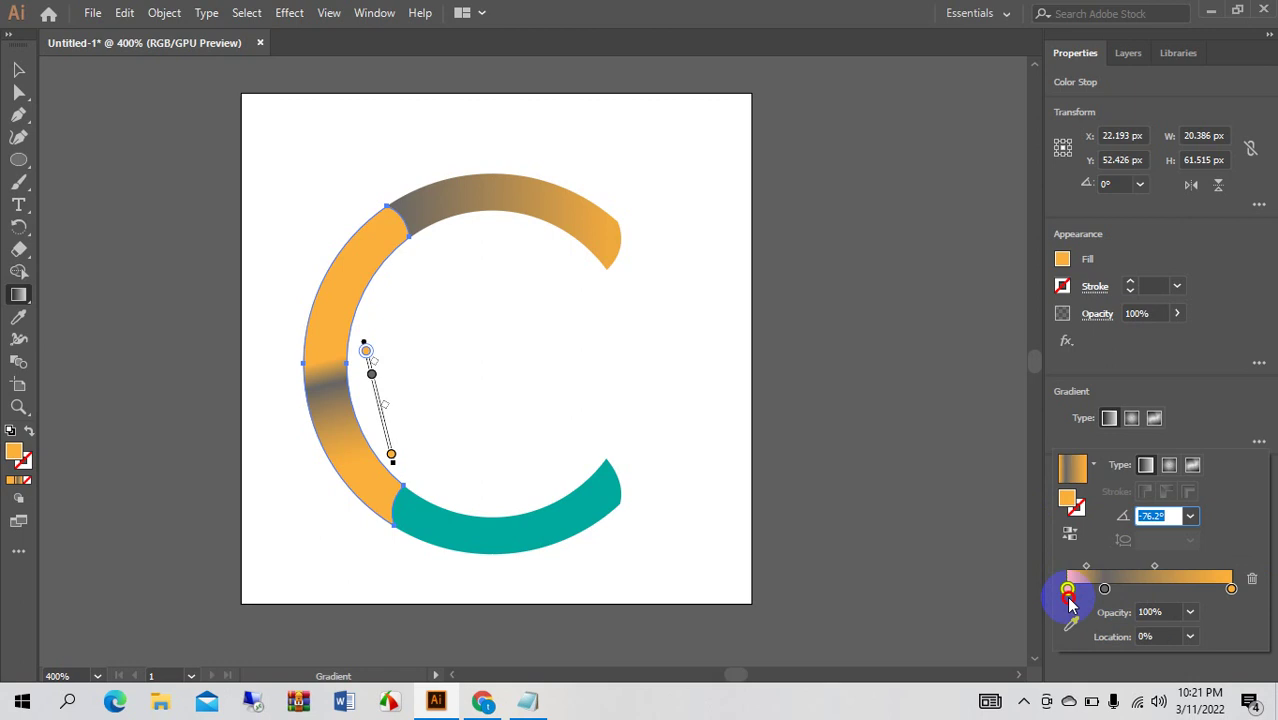
click(1254, 581)
click(1253, 580)
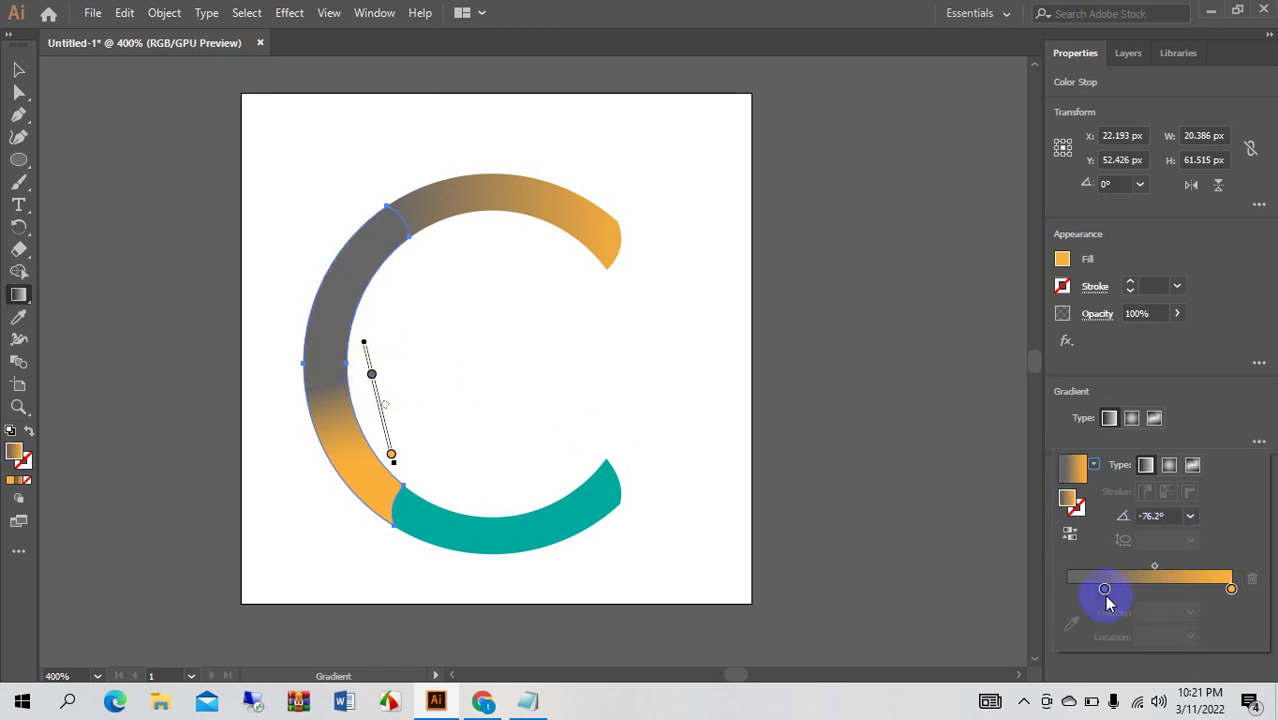
Swap the left section's two gradient stops, placing orange at 0% and grey at the far end.
drag(1105, 590, 1069, 590)
drag(1231, 589, 1150, 590)
click(1069, 590)
drag(1108, 590, 1231, 590)
drag(1150, 590, 1067, 589)
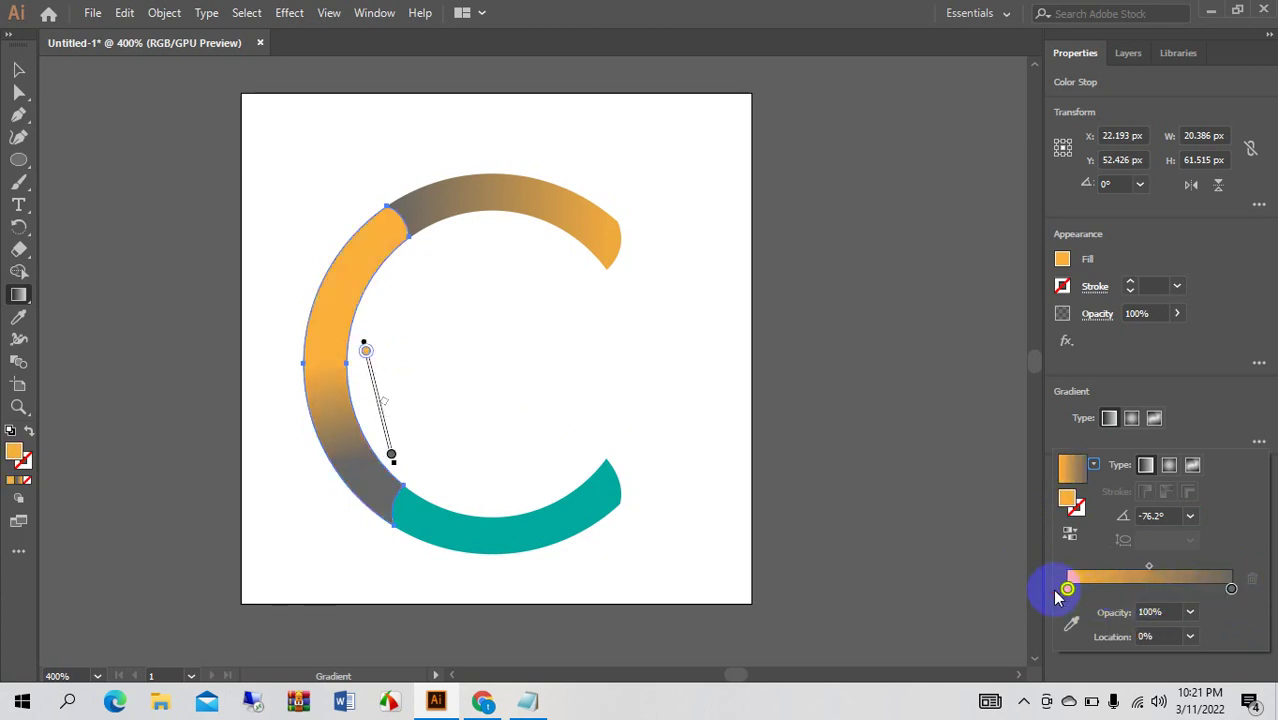
Add an intermediate stop at about 12.7%, close to the orange stop, in the left section's gradient and deselect the section.
click(385, 410)
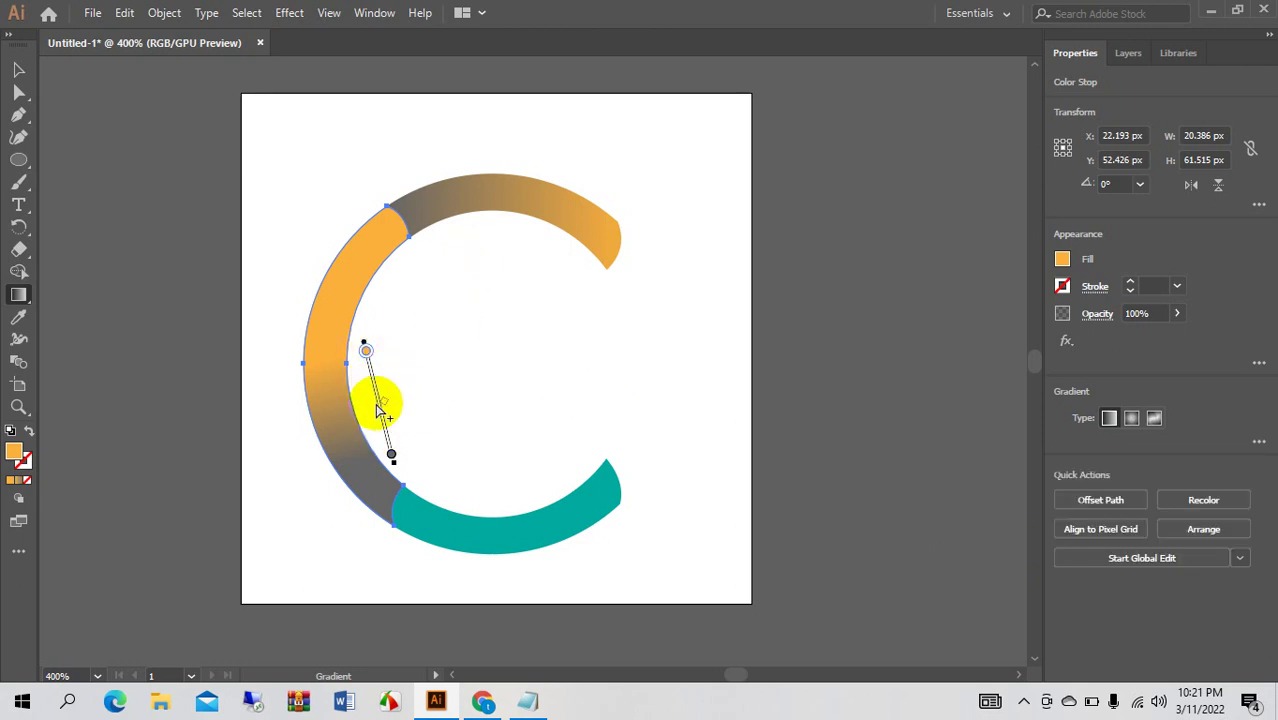
drag(377, 401, 370, 364)
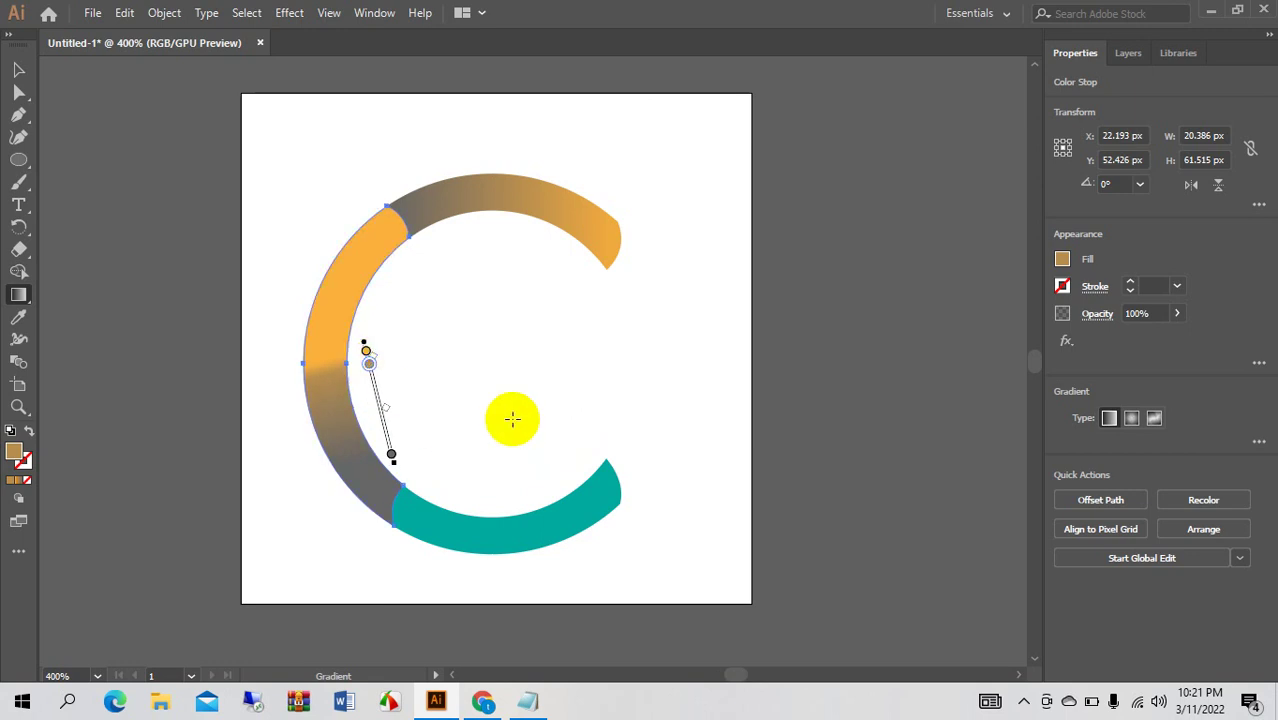
click(19, 70)
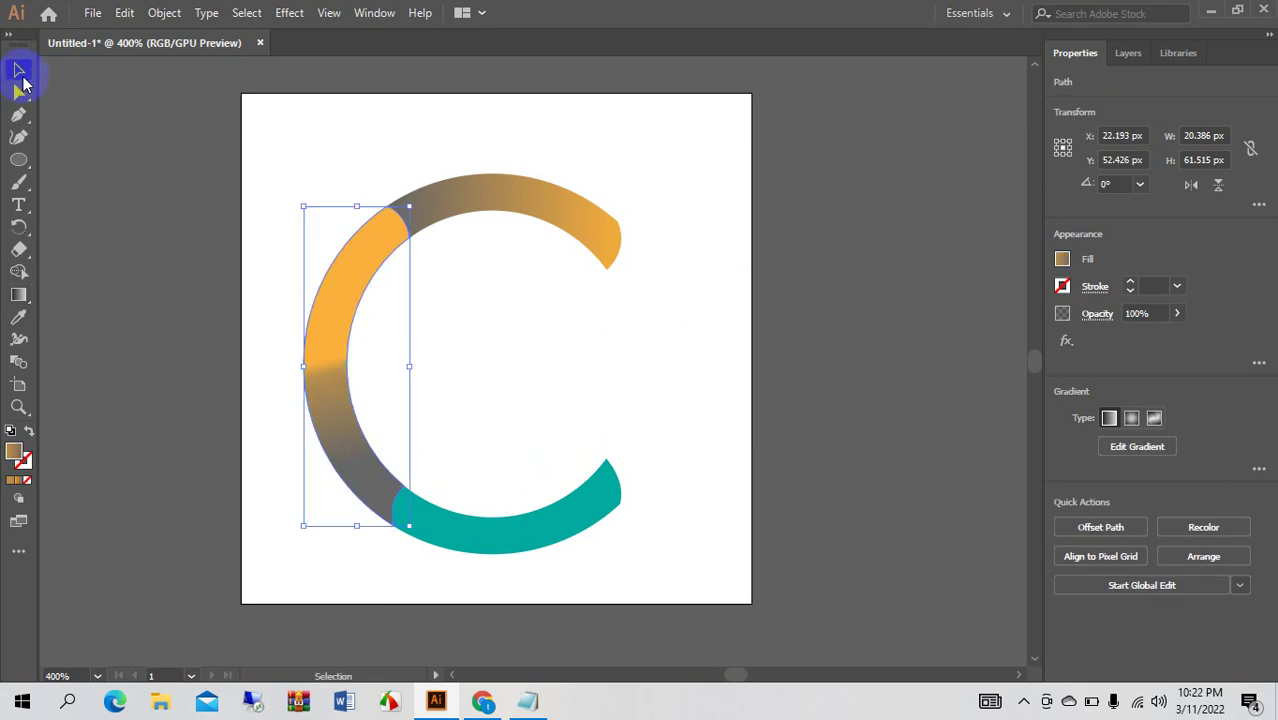
click(804, 420)
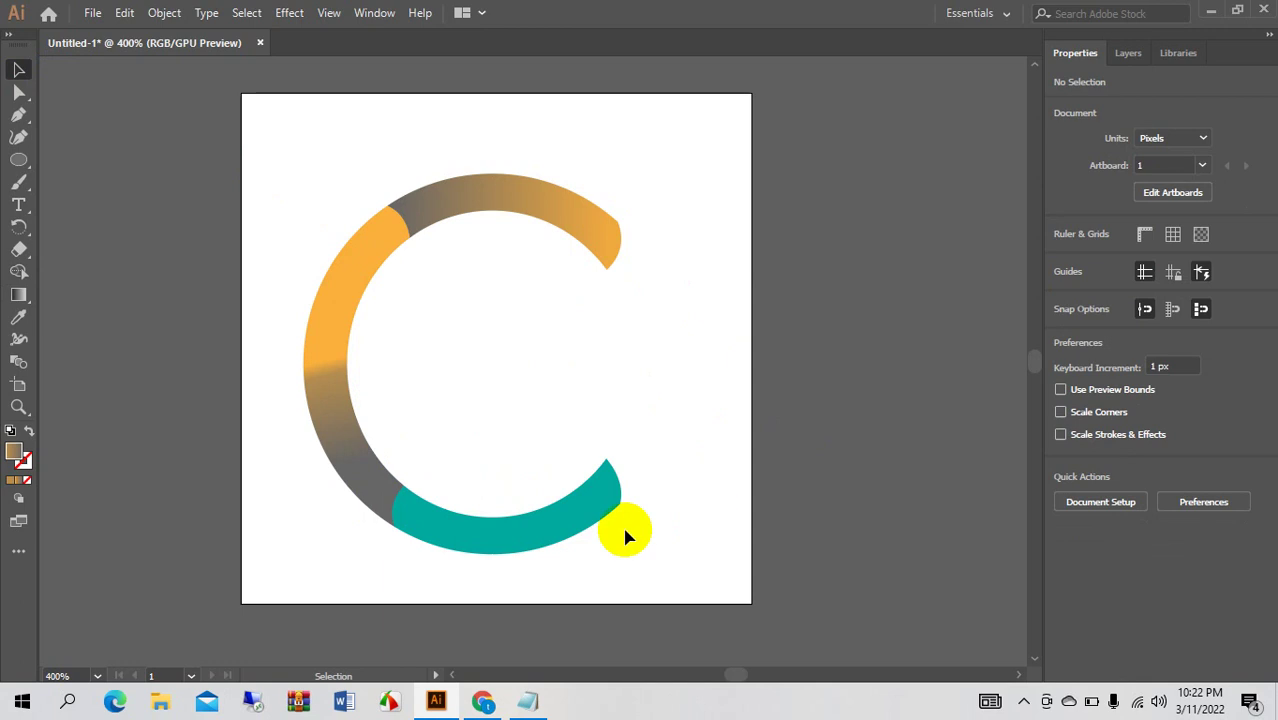
Apply the same orange-to-grey linear gradient to the C's teal lower section.
click(556, 533)
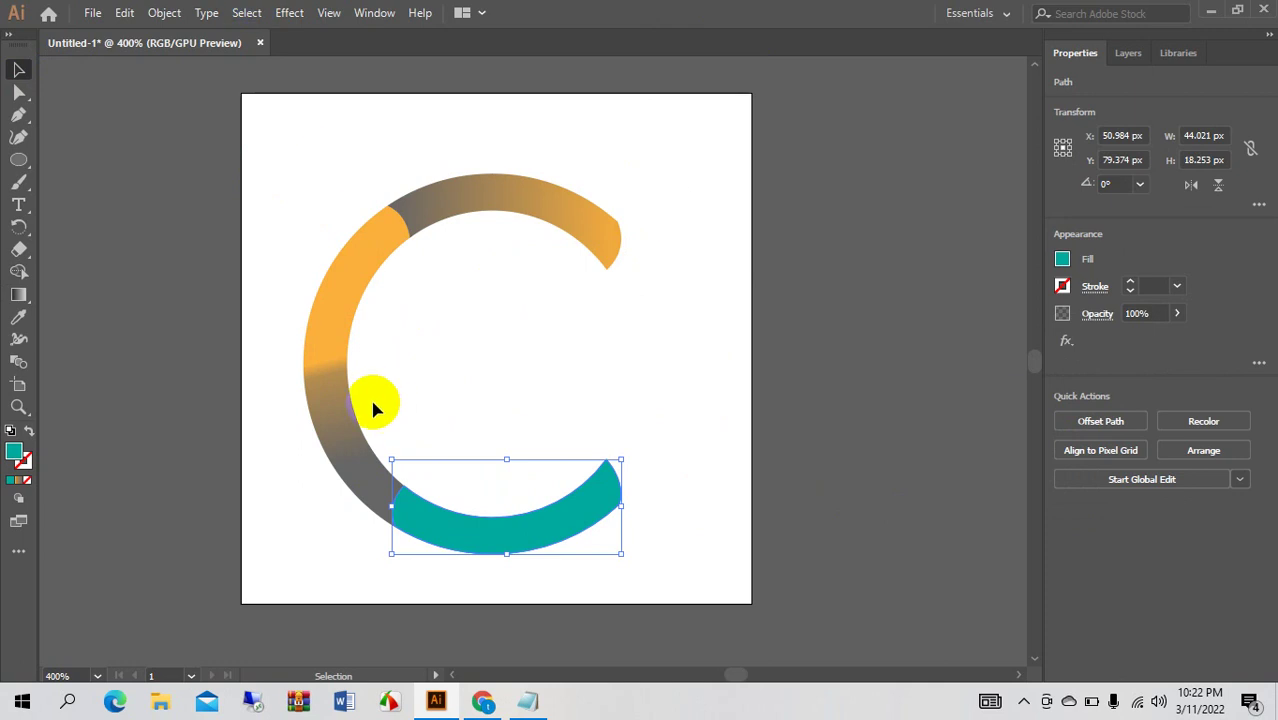
click(328, 330)
click(534, 428)
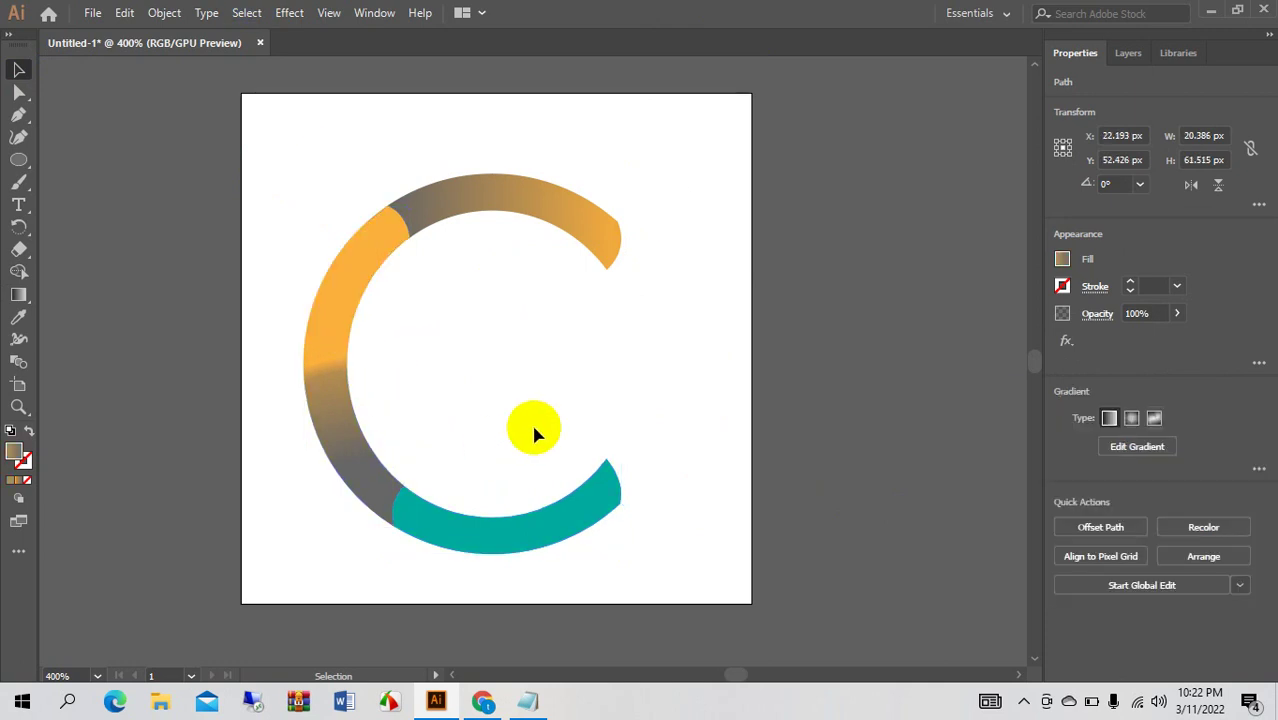
click(513, 527)
click(19, 294)
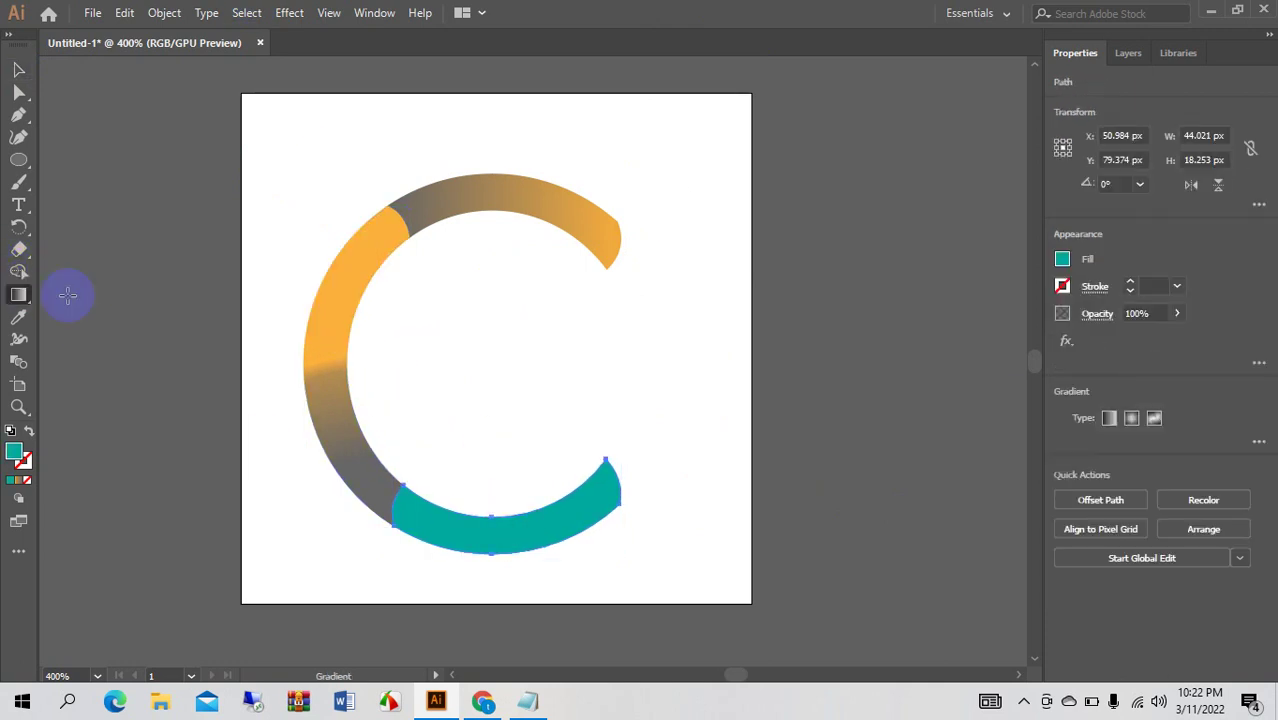
click(1259, 443)
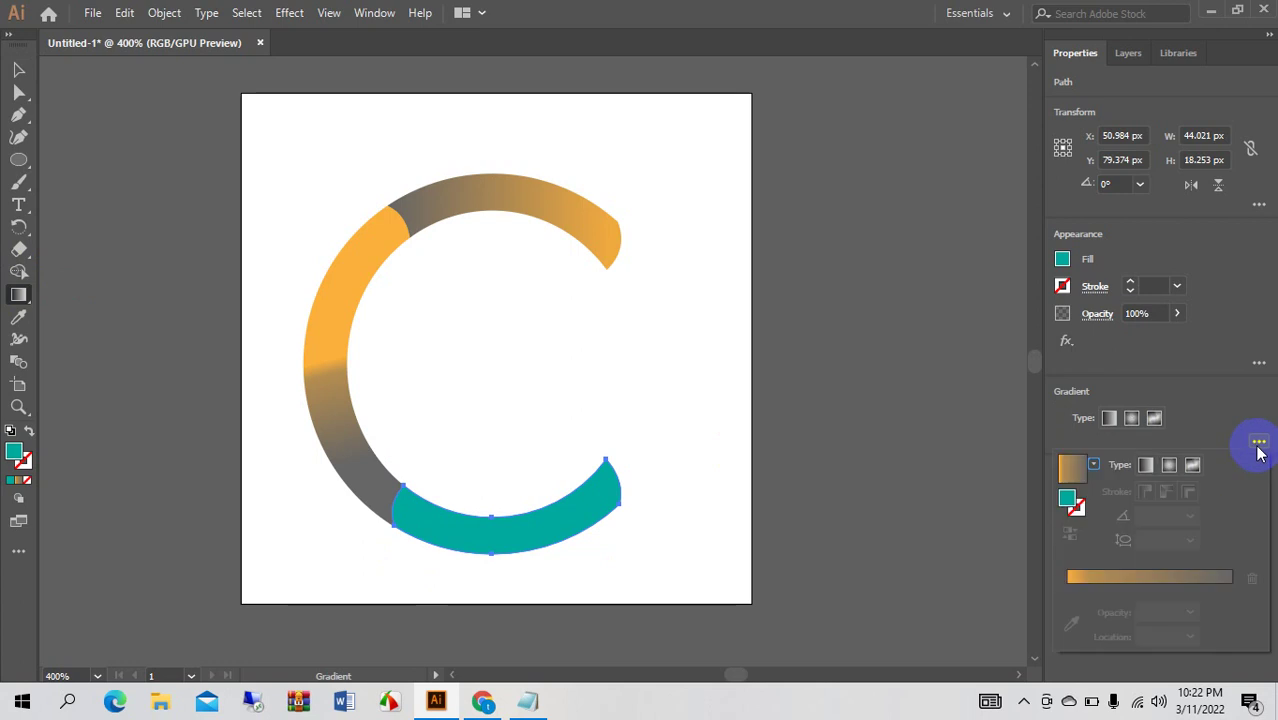
click(1071, 470)
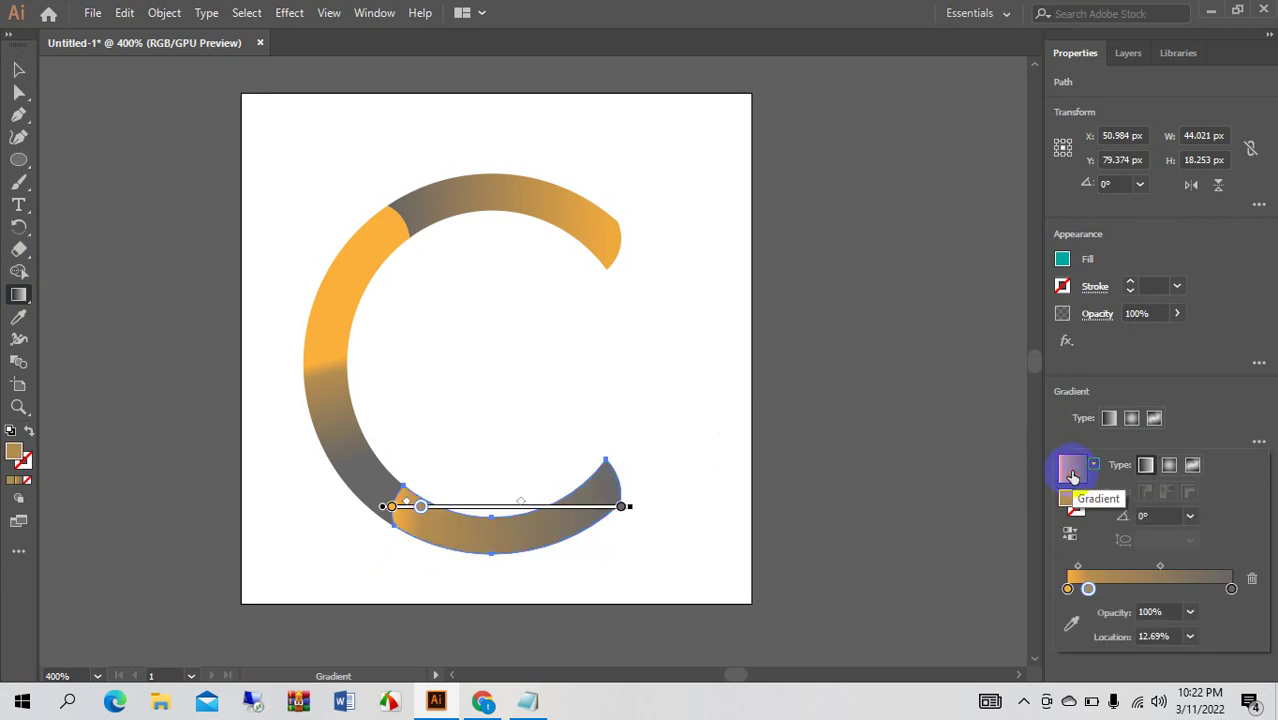
Delete the intermediate 12.69% stop from the lower section's gradient, leaving only the orange and grey stops.
click(1068, 589)
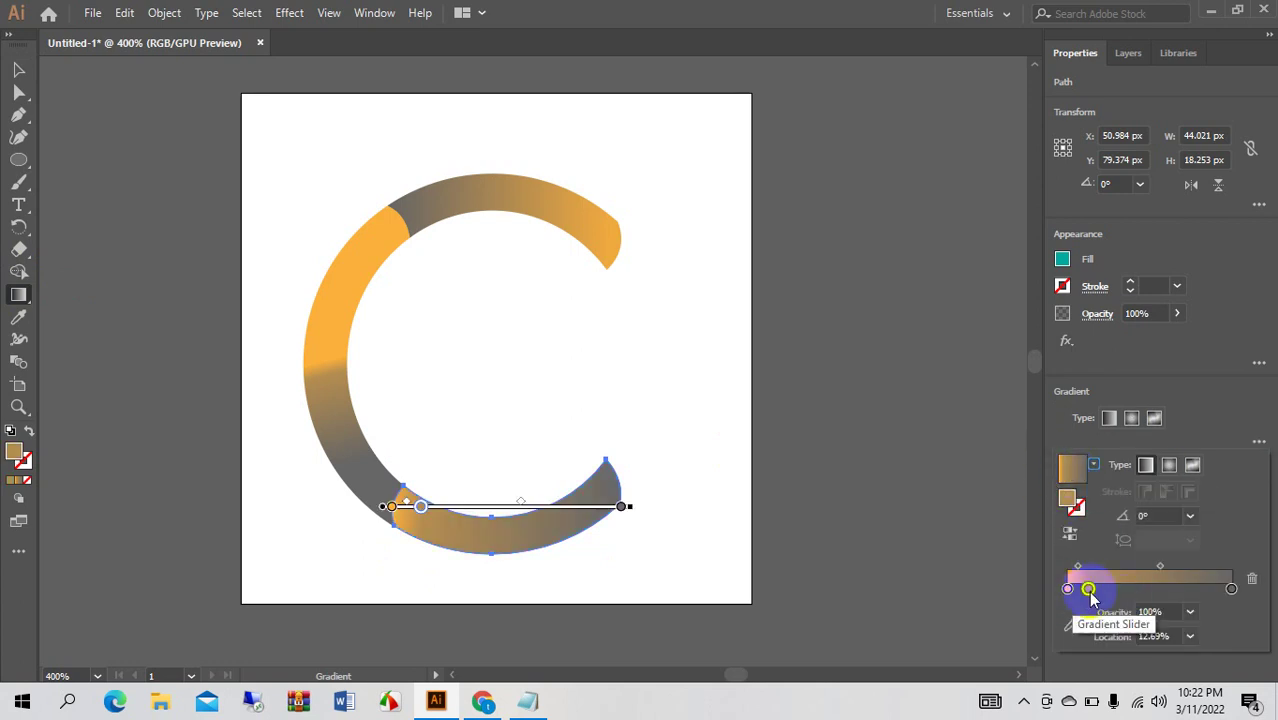
click(1252, 580)
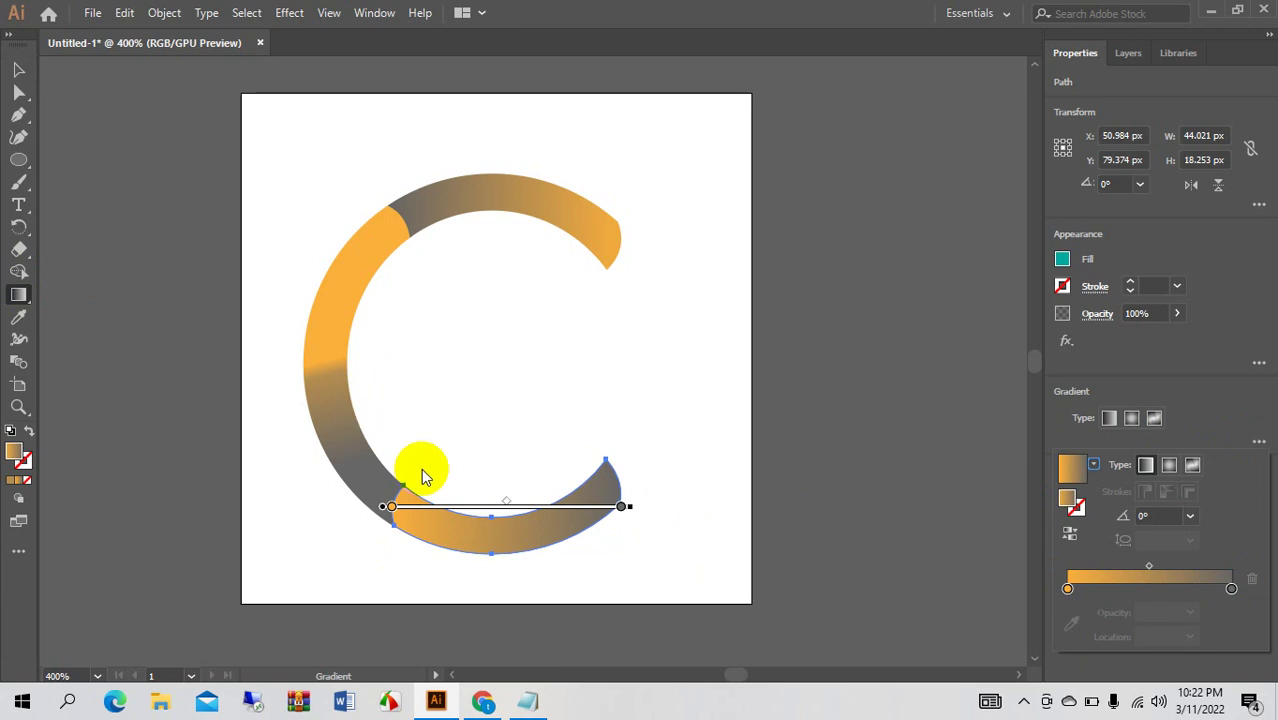
click(663, 338)
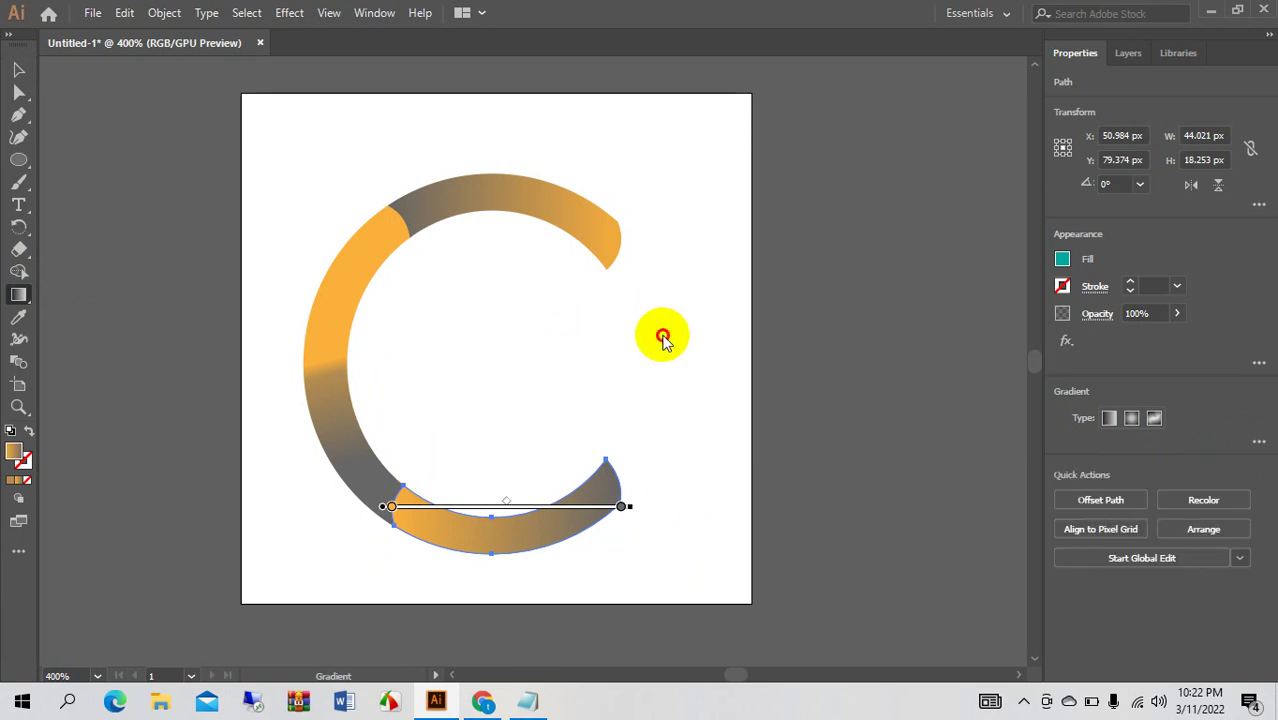
Shift the midpoint of the lower section's gradient toward its grey end so orange covers more of the section.
click(14, 76)
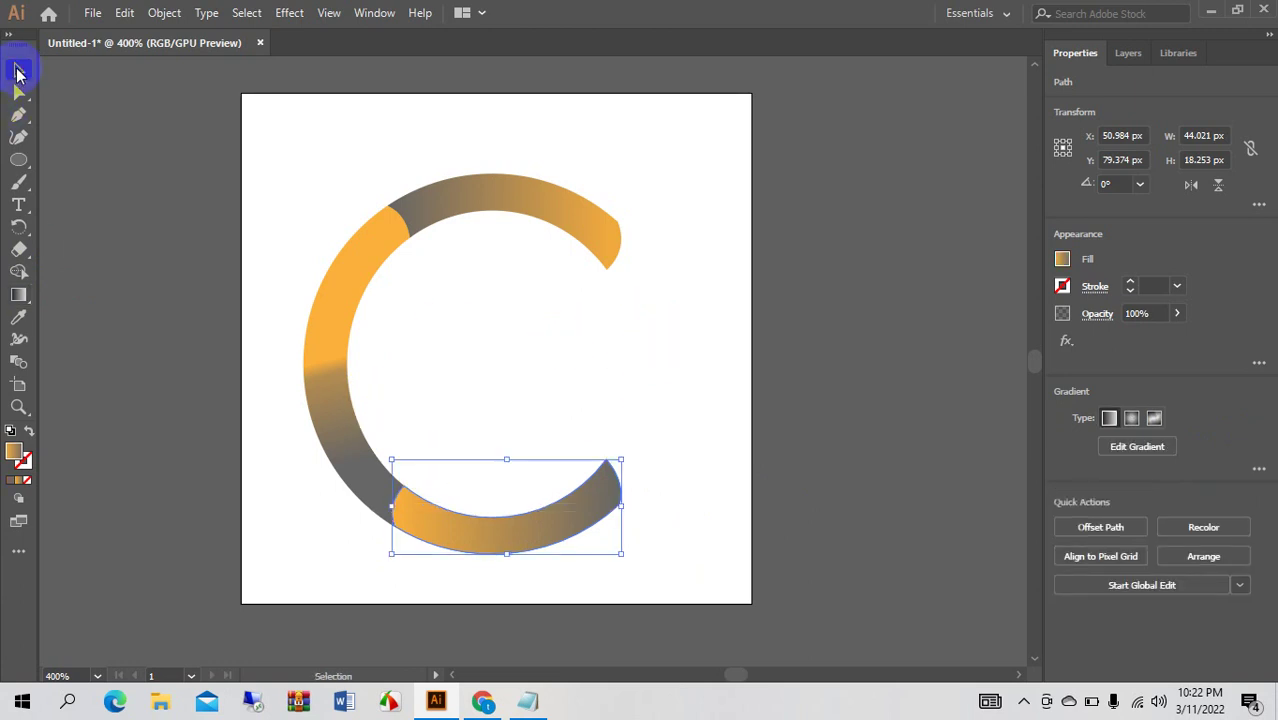
click(813, 265)
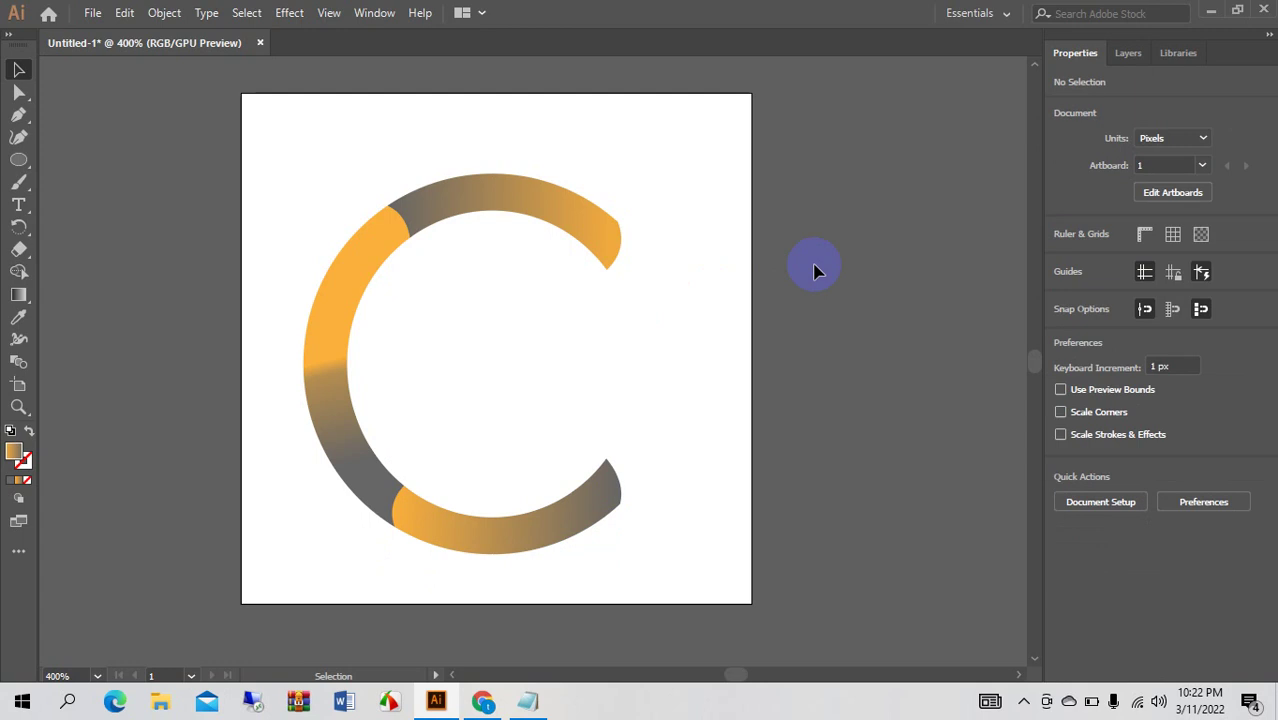
click(450, 522)
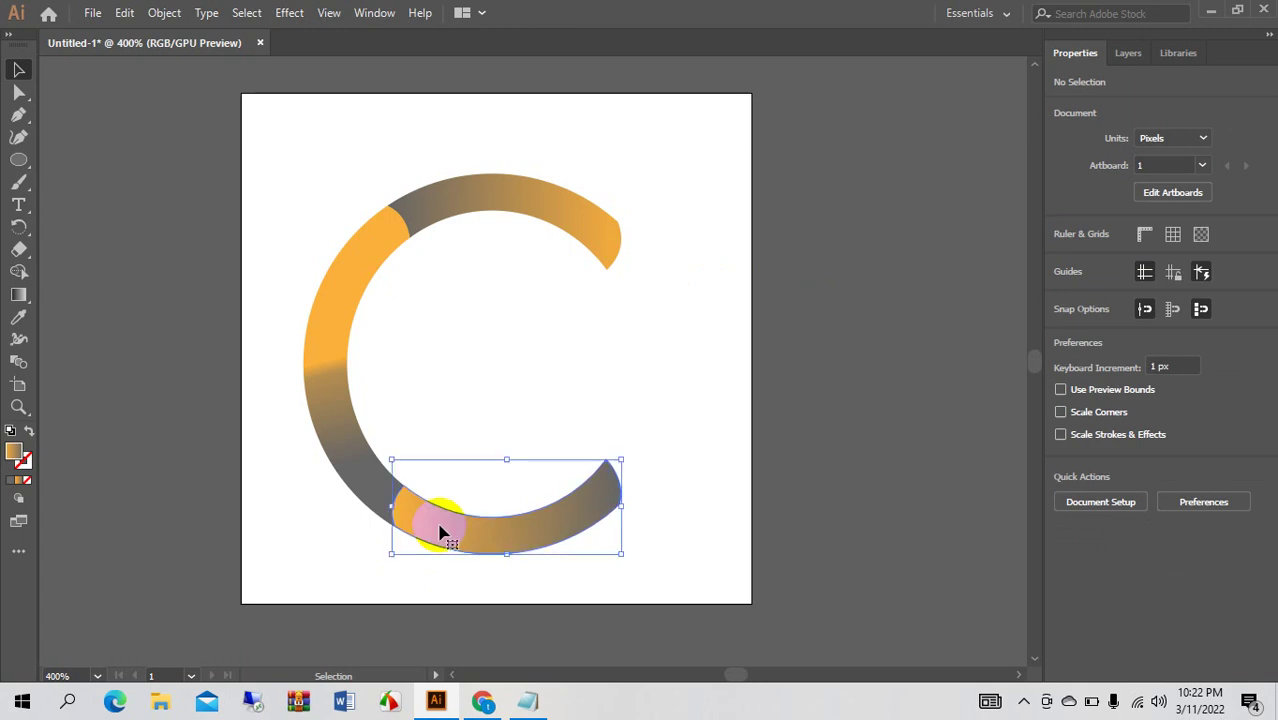
click(19, 296)
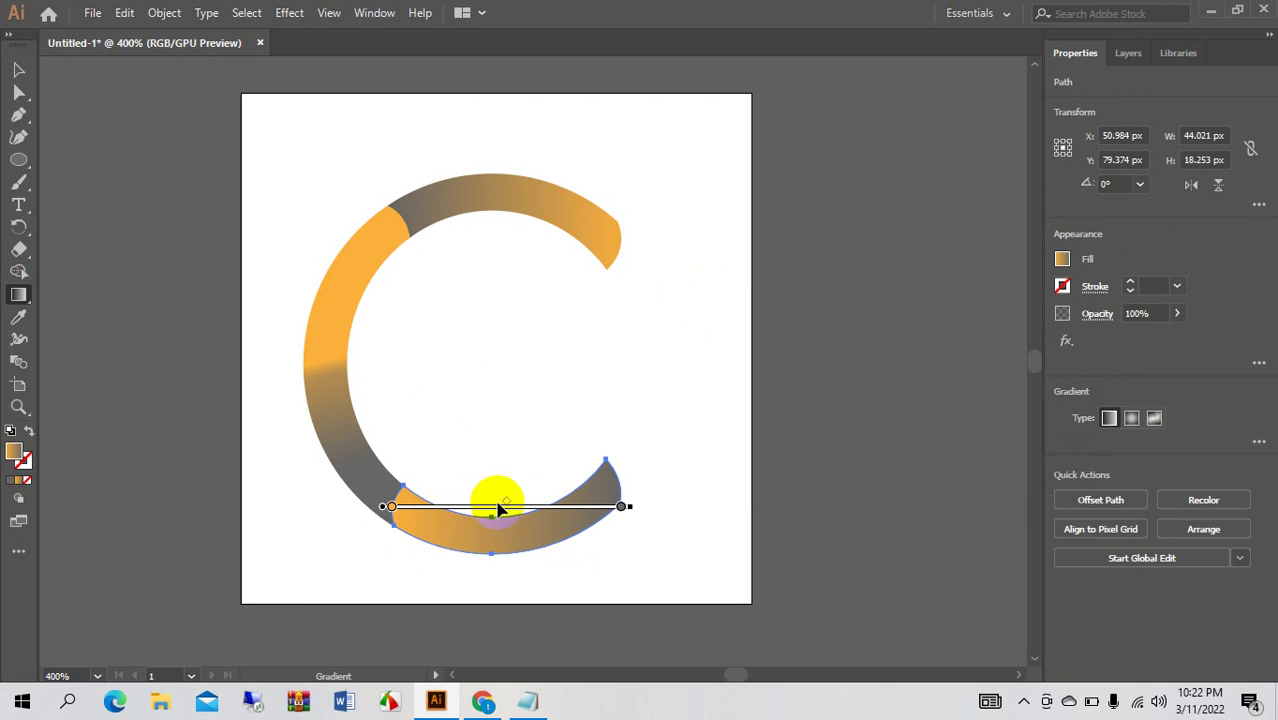
mouse_move(504, 507)
mouse_down()
mouse_move(461, 512)
mouse_move(554, 523)
mouse_move(484, 519)
mouse_up()
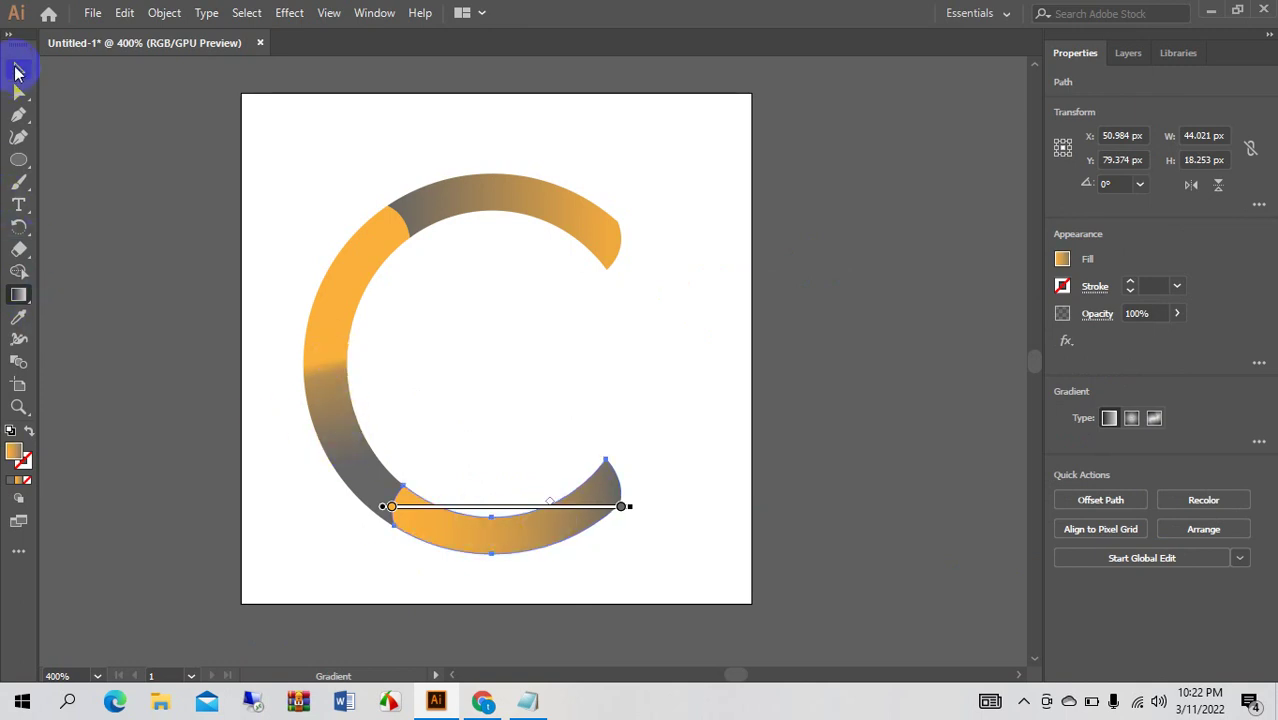
click(15, 70)
Lengthen the left section's linear gradient downward, extending its grey end below the C's lower section.
click(334, 408)
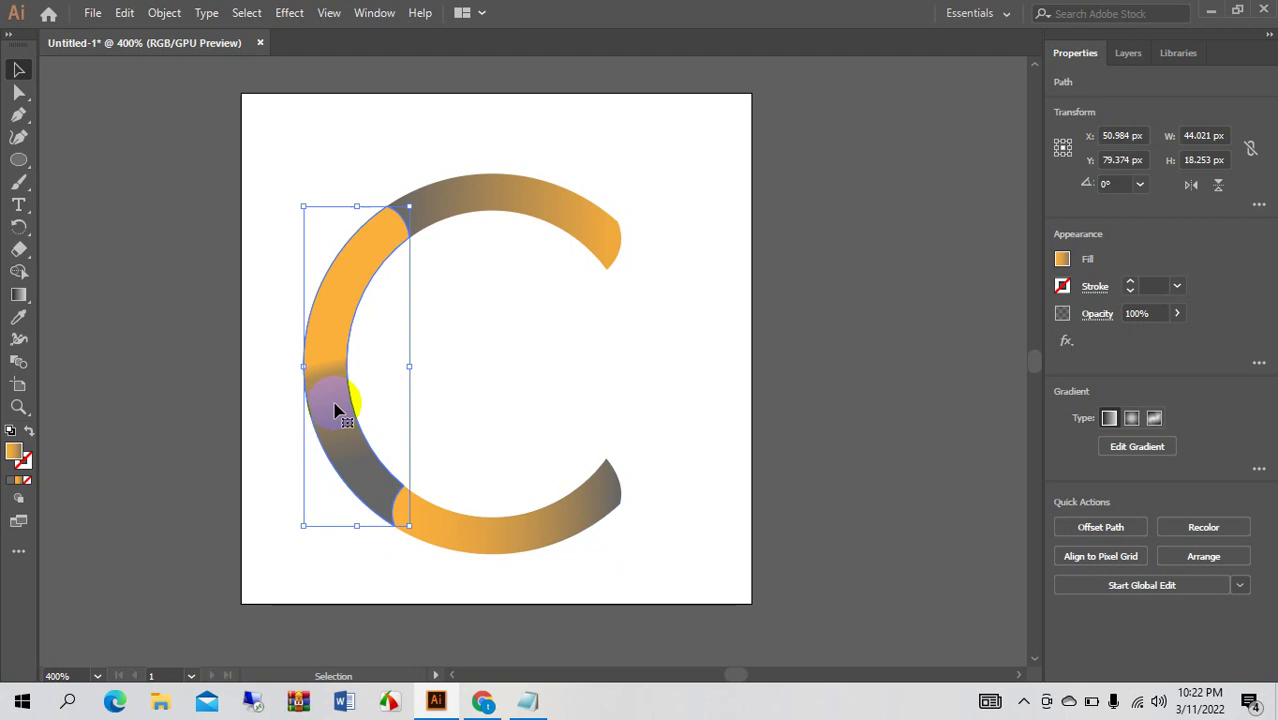
click(16, 299)
click(368, 364)
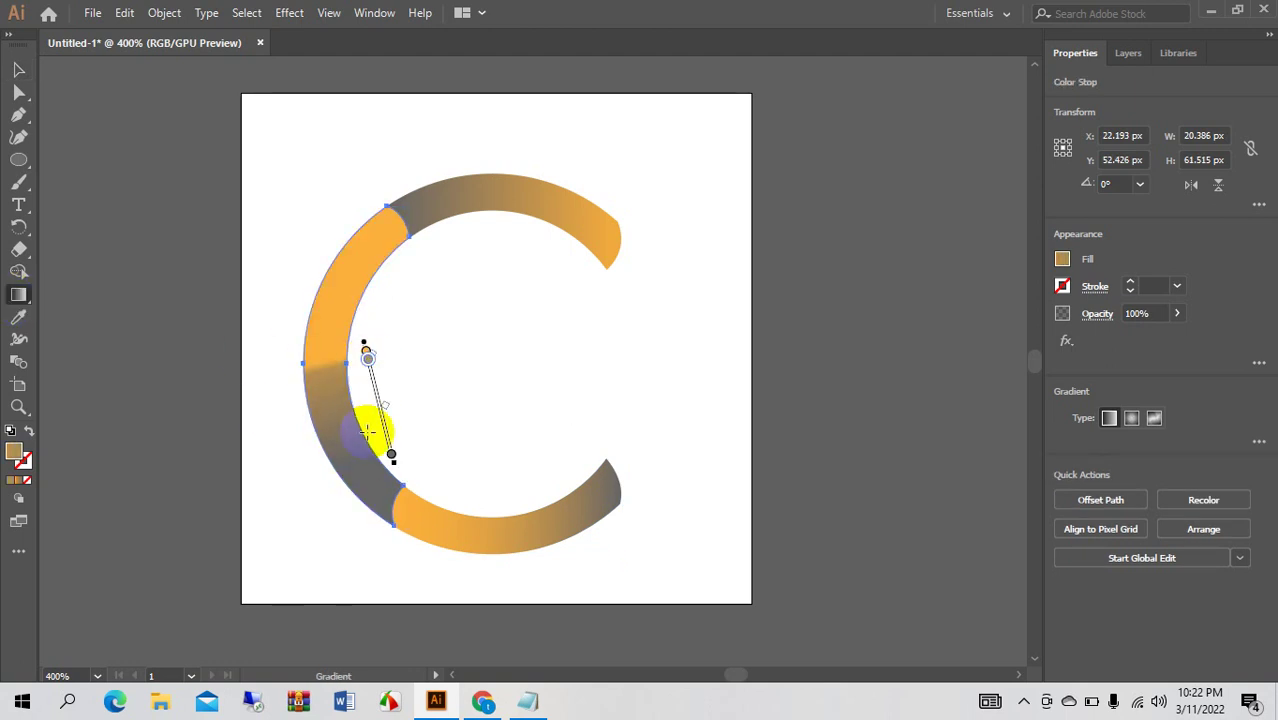
click(392, 458)
mouse_move(392, 458)
mouse_down()
mouse_move(379, 386)
mouse_move(409, 494)
mouse_move(389, 434)
mouse_move(391, 455)
mouse_up()
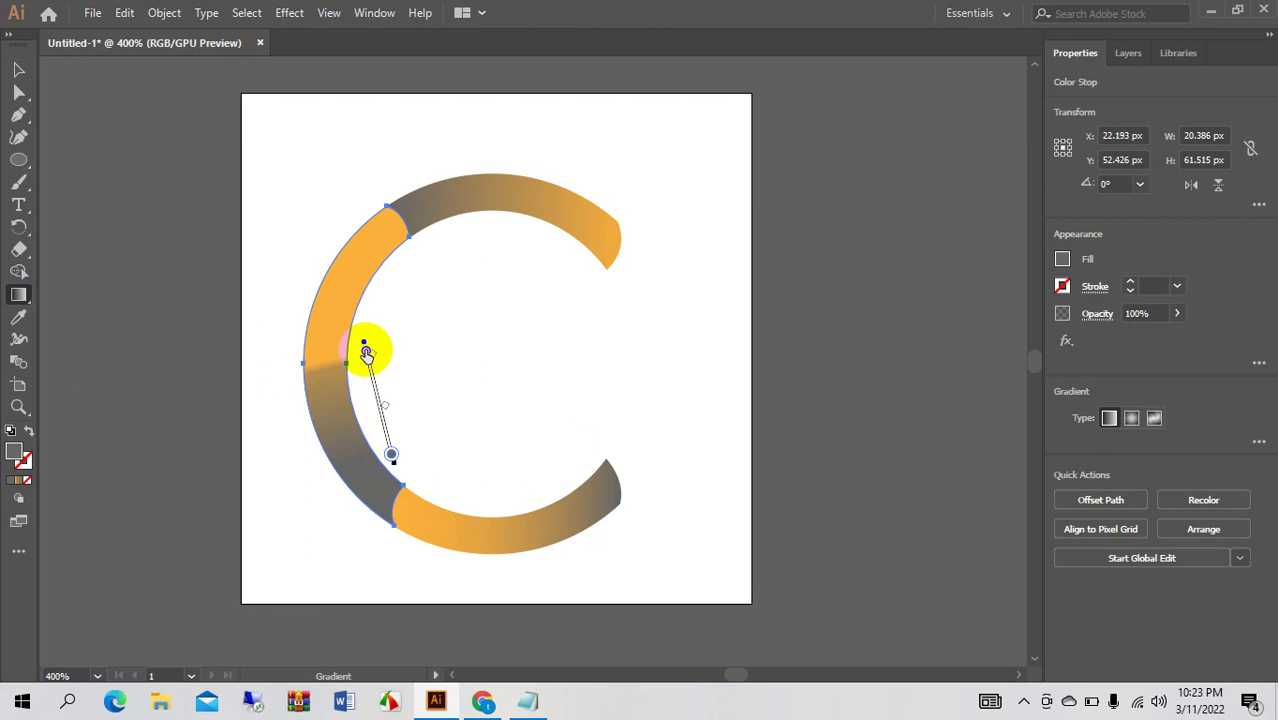
mouse_move(366, 352)
mouse_down()
mouse_move(365, 335)
mouse_move(367, 355)
mouse_up()
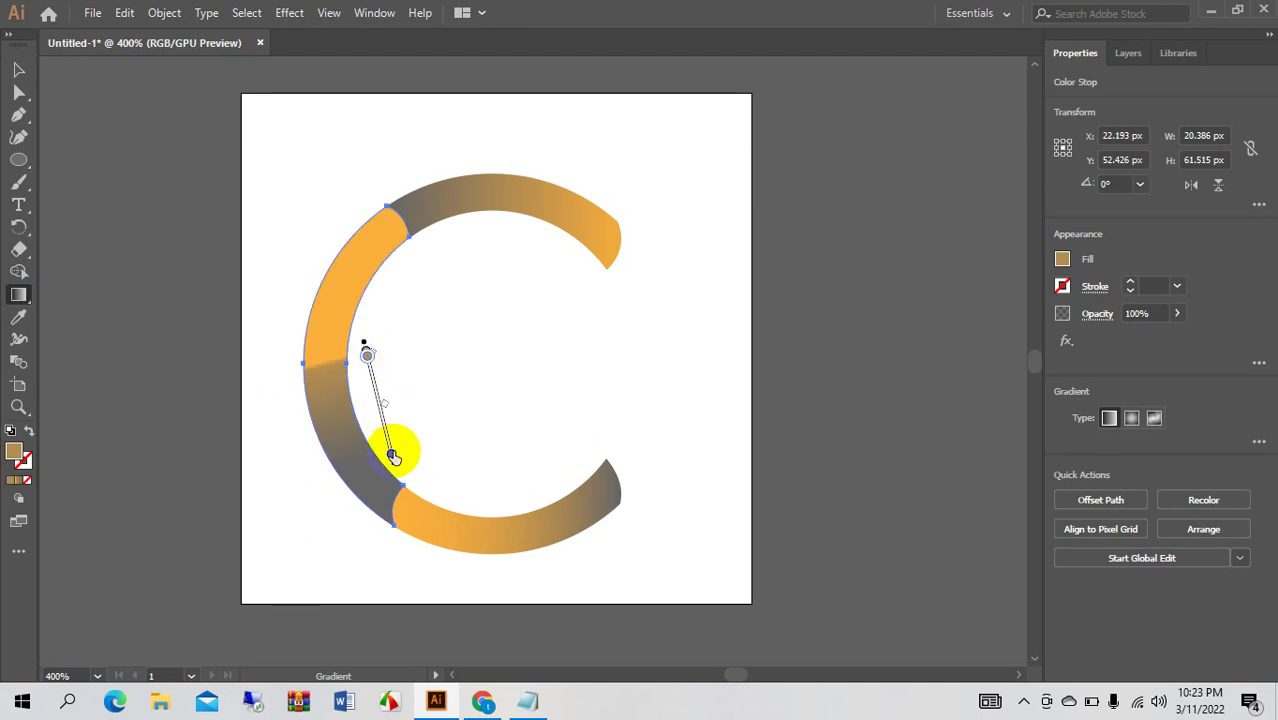
mouse_move(392, 458)
mouse_down()
mouse_move(385, 414)
mouse_move(427, 603)
mouse_up()
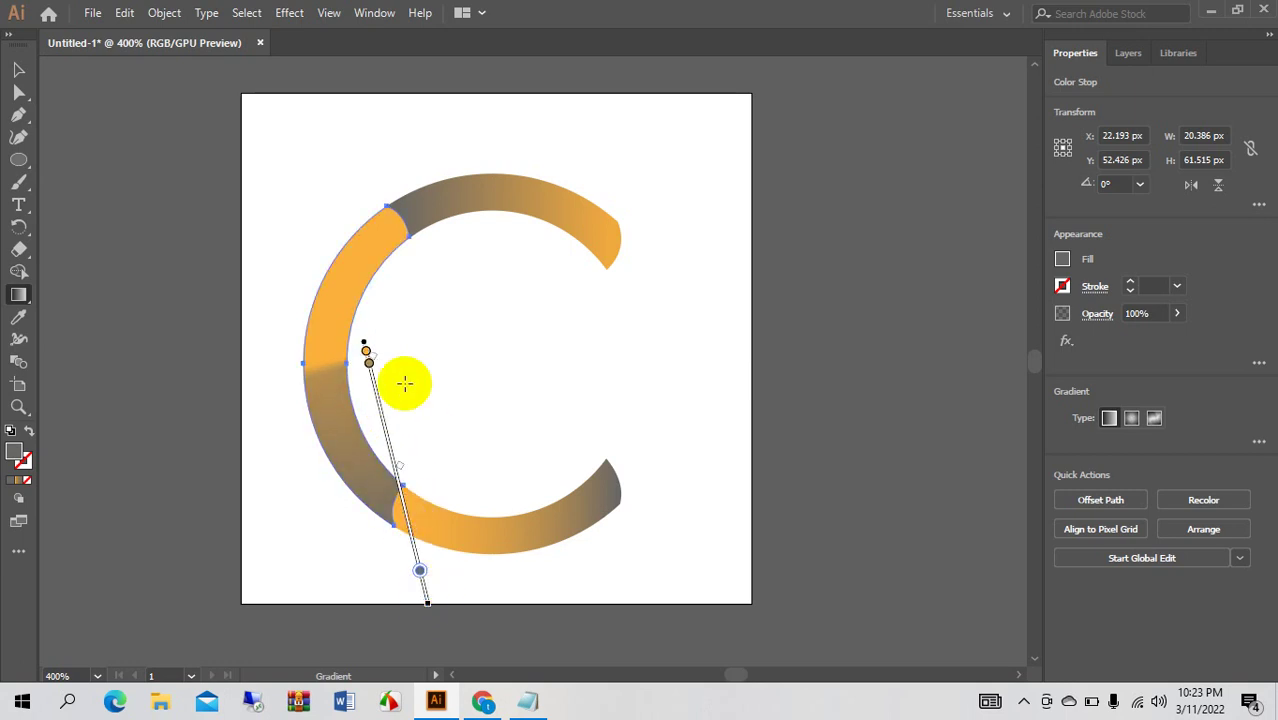
Move the left section's whole gradient upward so its orange start sits higher on the curve, and deselect the section.
click(364, 347)
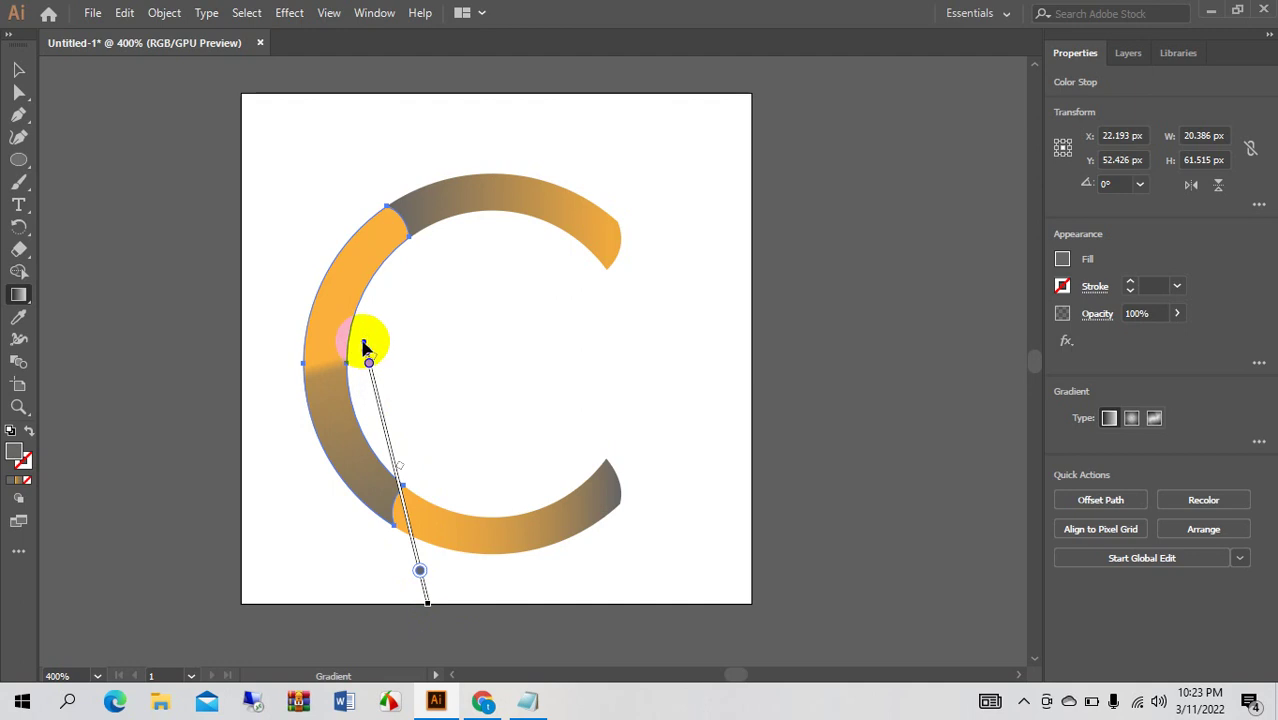
mouse_move(364, 347)
mouse_down()
mouse_move(374, 280)
mouse_move(353, 300)
mouse_up()
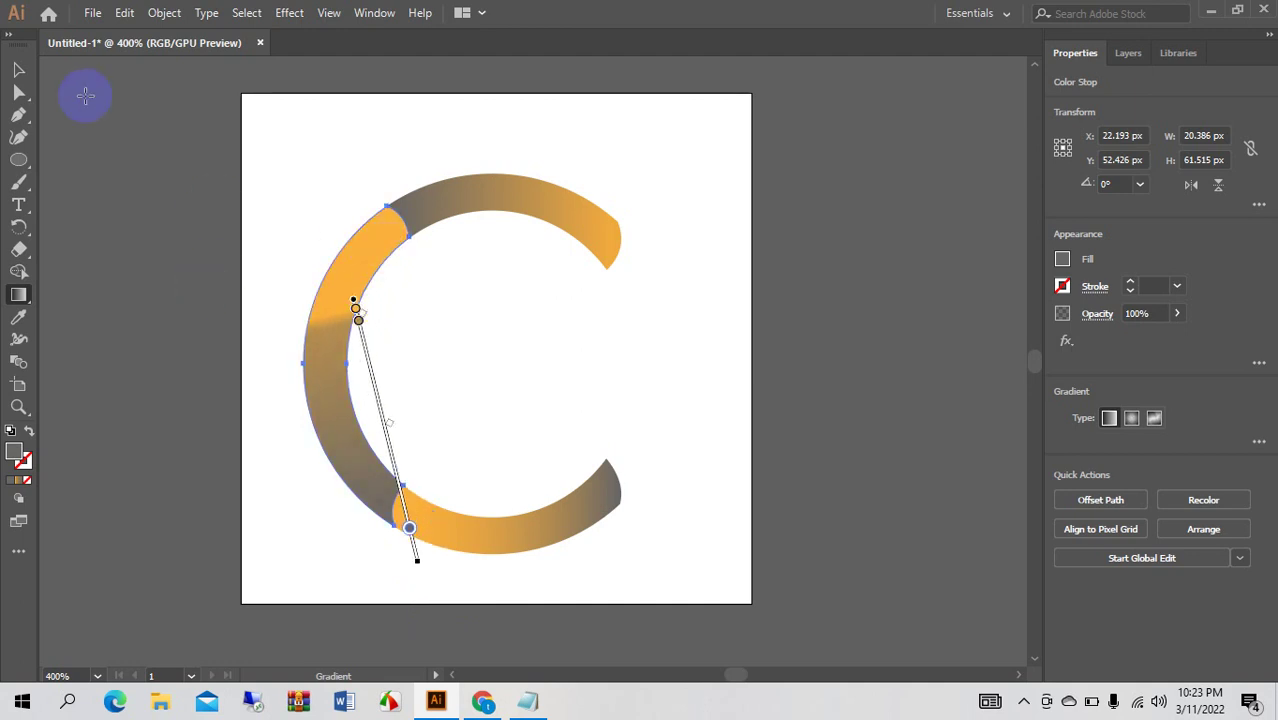
click(17, 72)
click(955, 328)
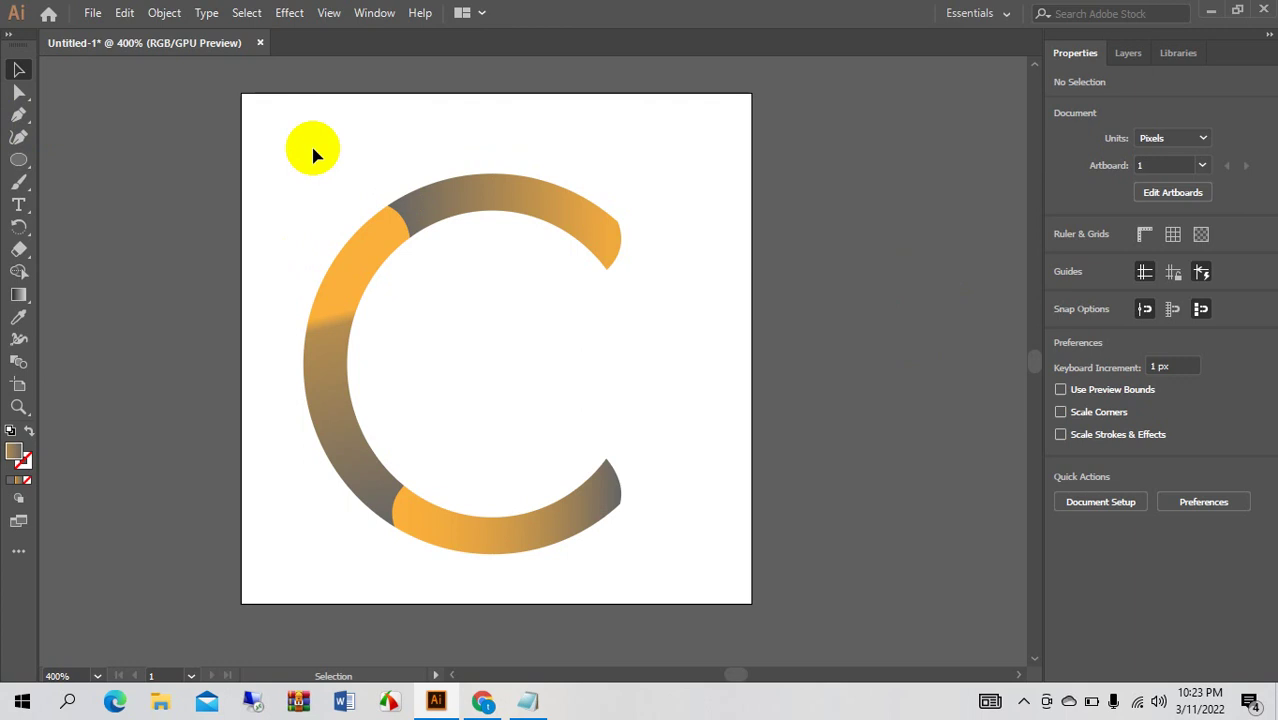
Select all three C sections, scale them down together proportionally and place them near the centre of the artboard.
drag(296, 171, 494, 534)
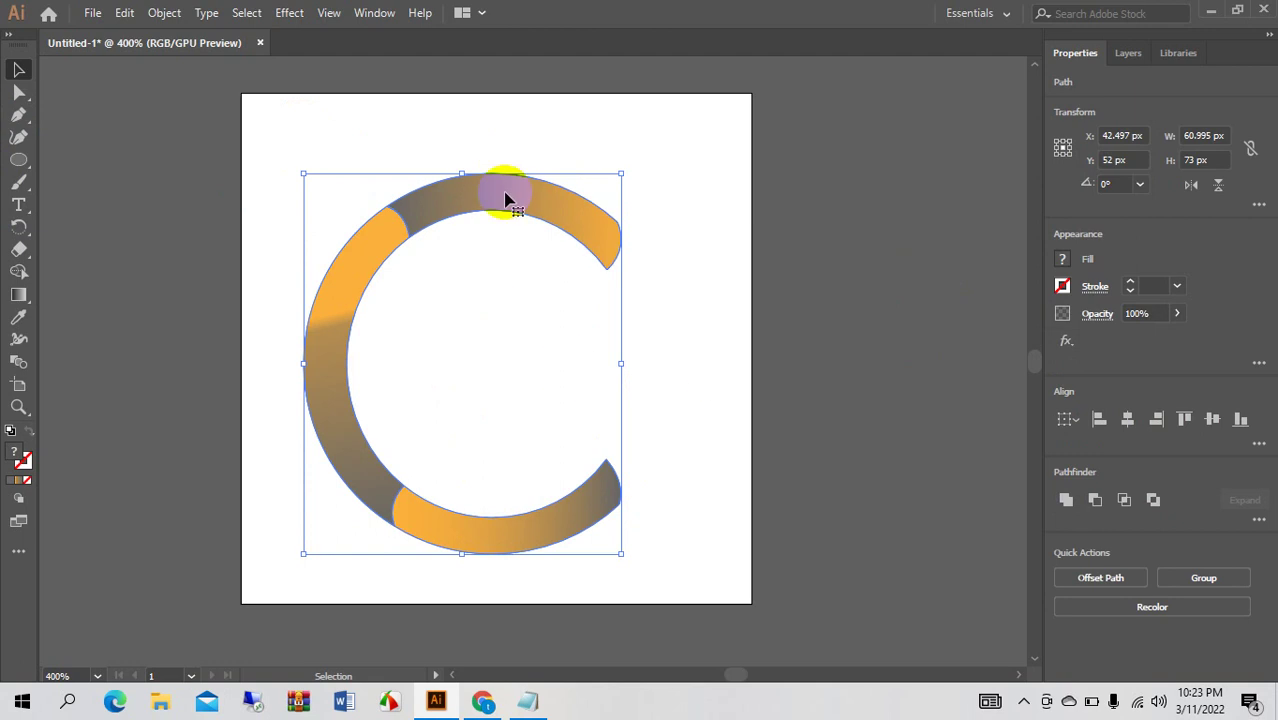
key(a)
click(513, 140)
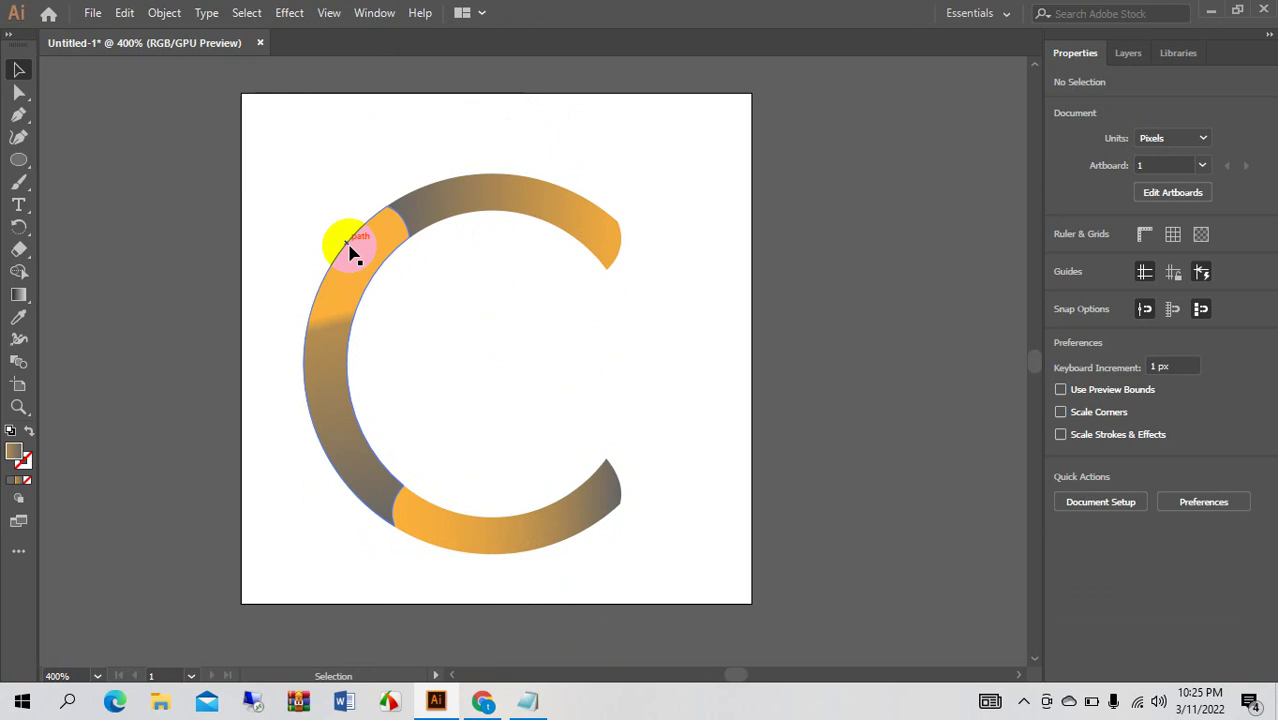
drag(335, 143, 594, 520)
mouse_move(481, 216)
mouse_down()
mouse_move(500, 168)
mouse_move(518, 205)
mouse_move(502, 210)
mouse_up()
click(752, 312)
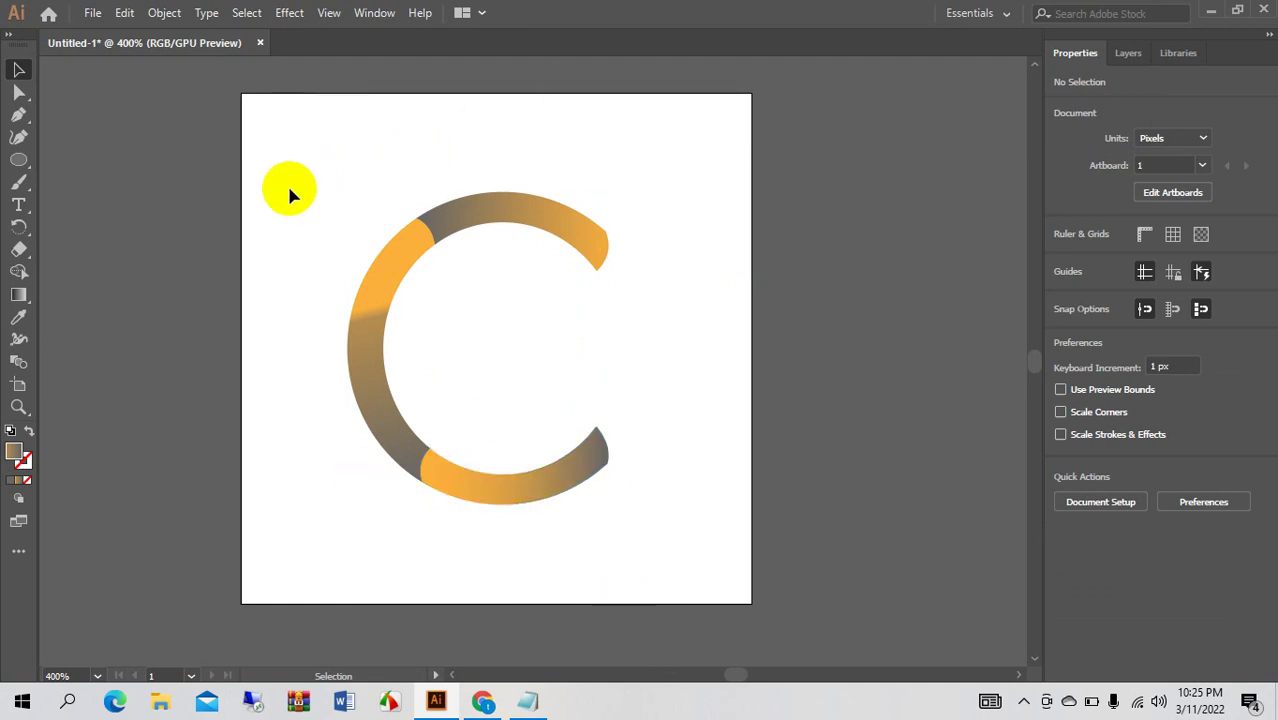
Draw a 98 x 98 px rectangle covering the whole artboard and fill it with a light grey swatch.
click(26, 165)
click(73, 161)
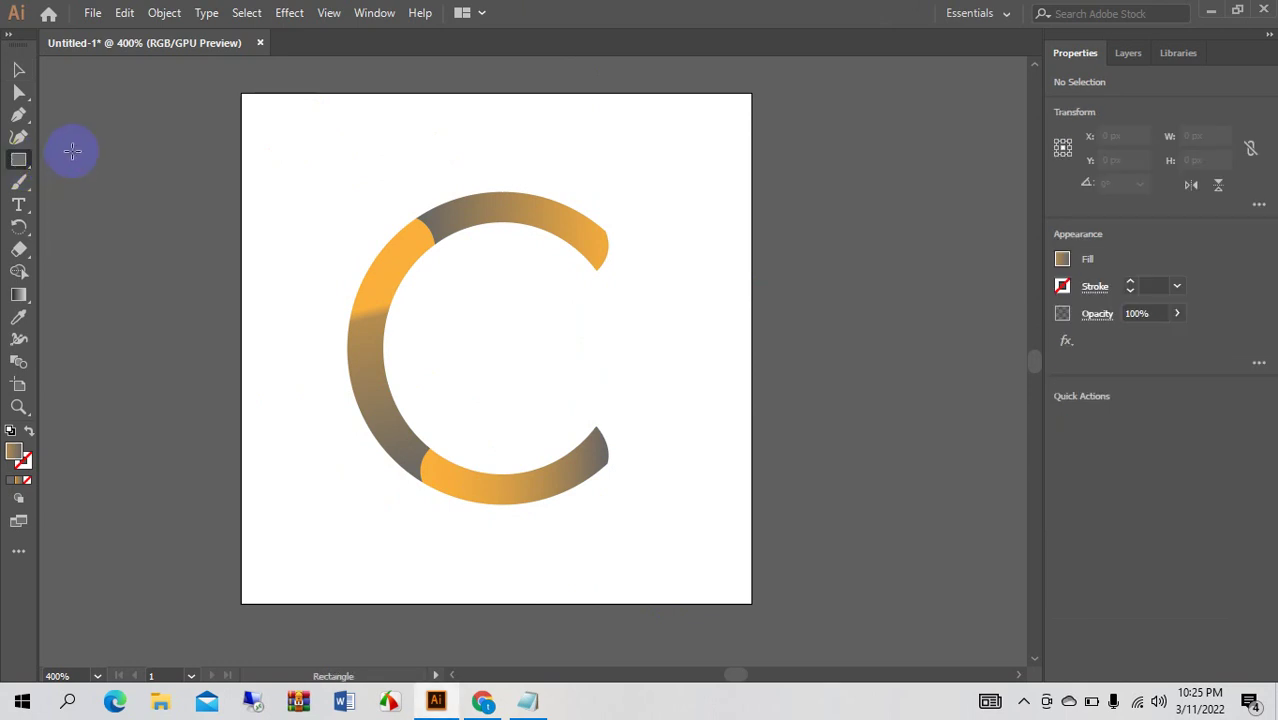
drag(240, 92, 751, 604)
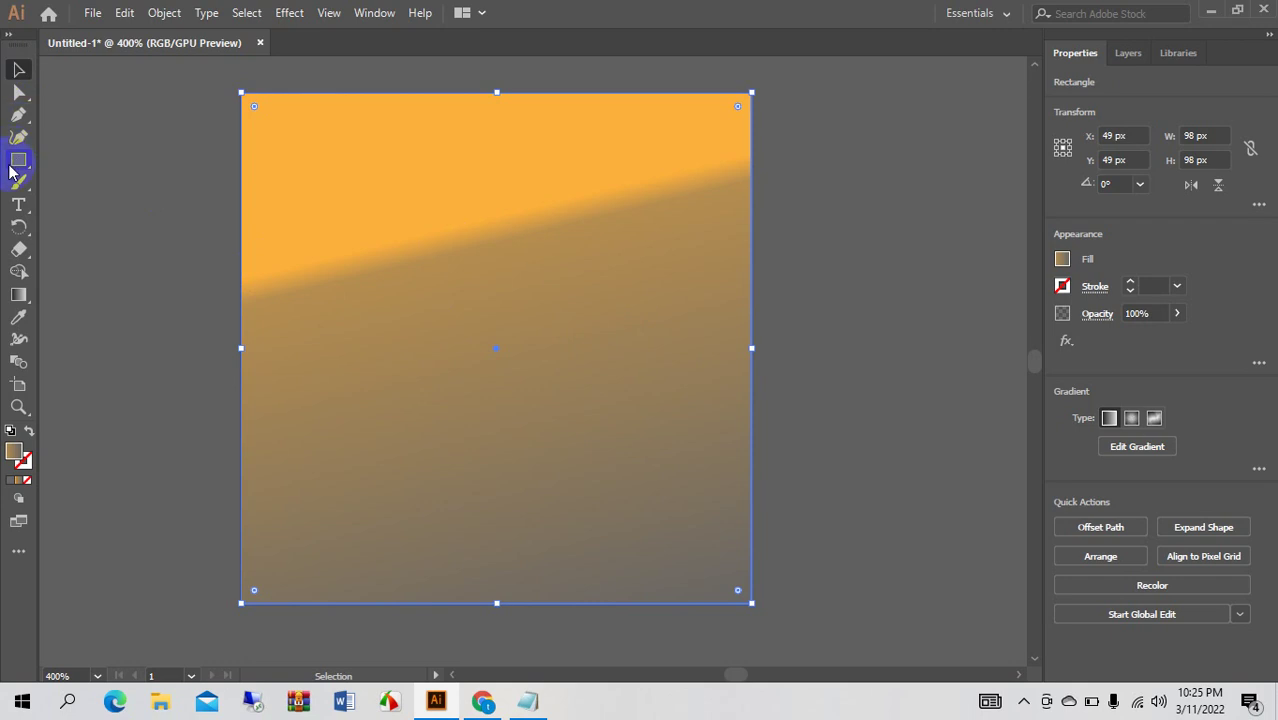
click(1066, 261)
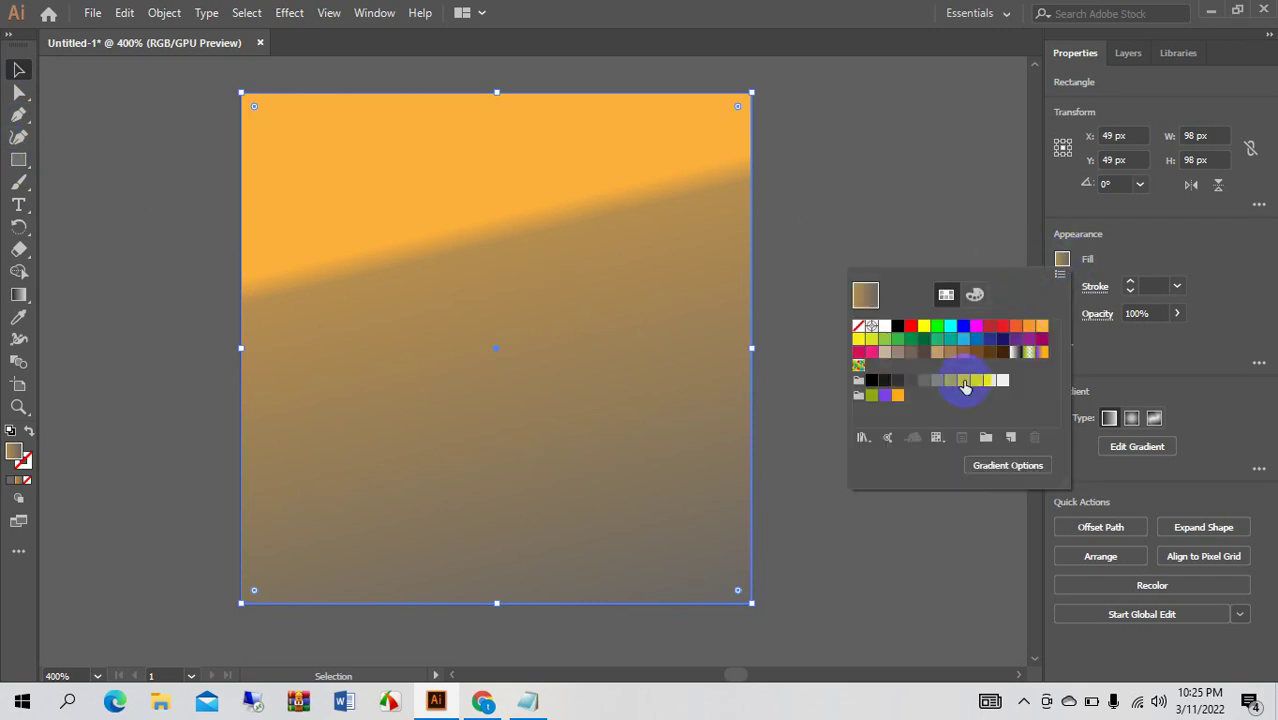
click(964, 384)
click(125, 165)
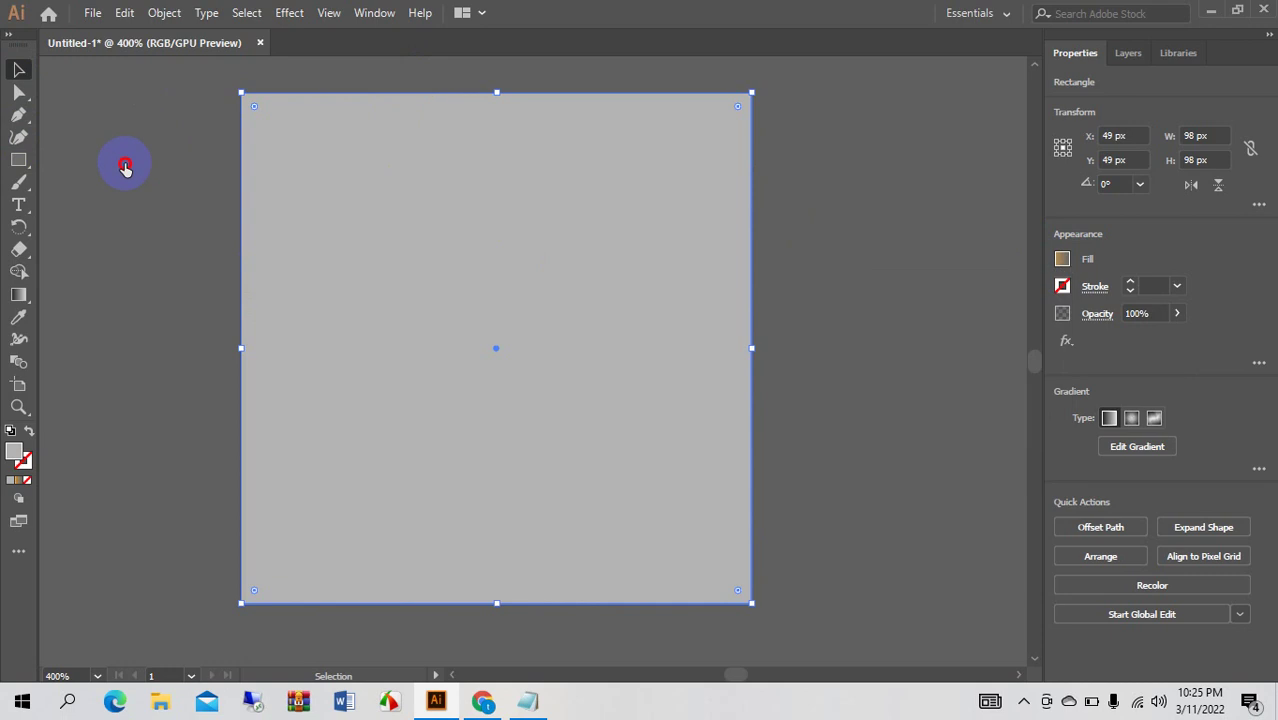
Send the grey rectangle to the back behind the C and deselect it.
right_click(559, 211)
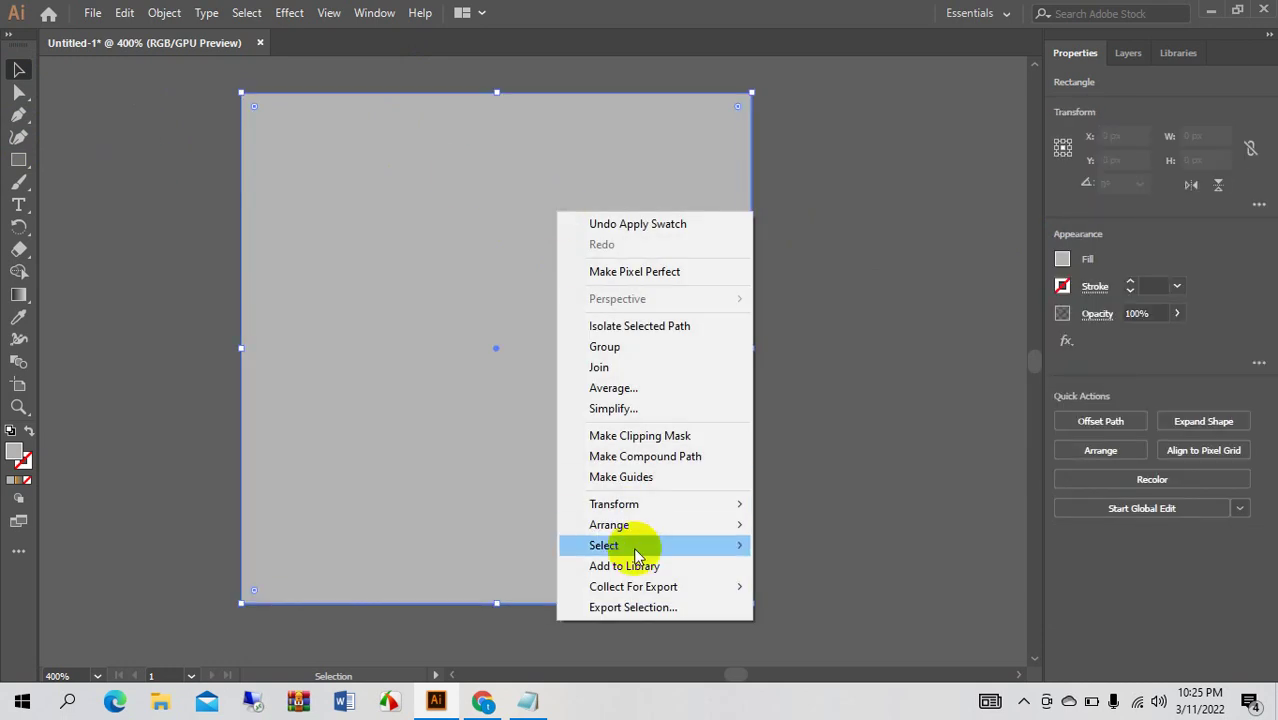
mouse_move(641, 530)
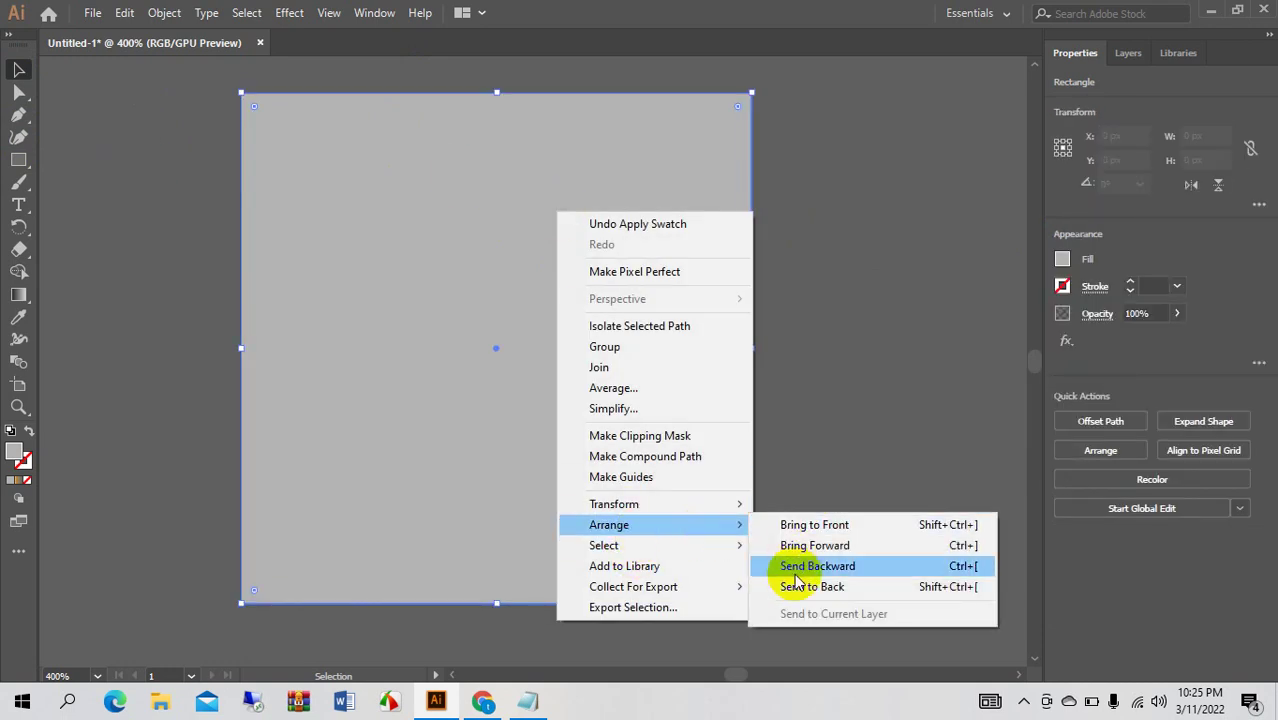
click(797, 588)
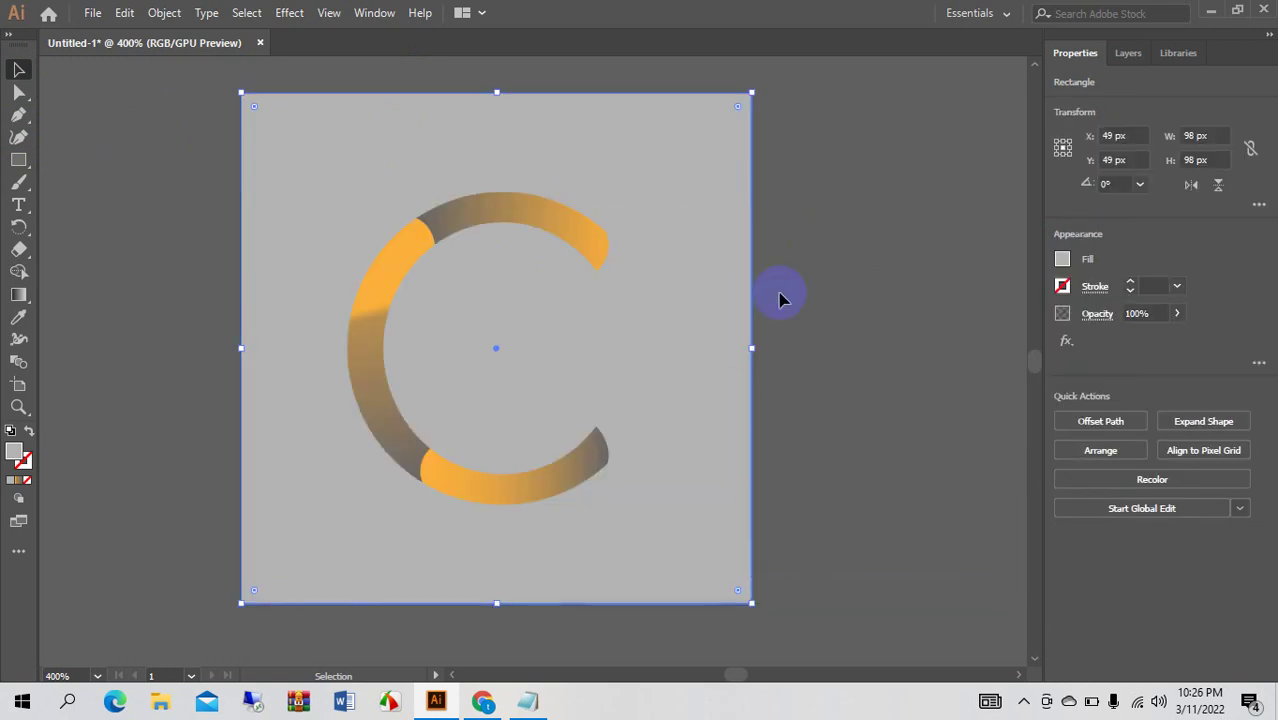
click(905, 218)
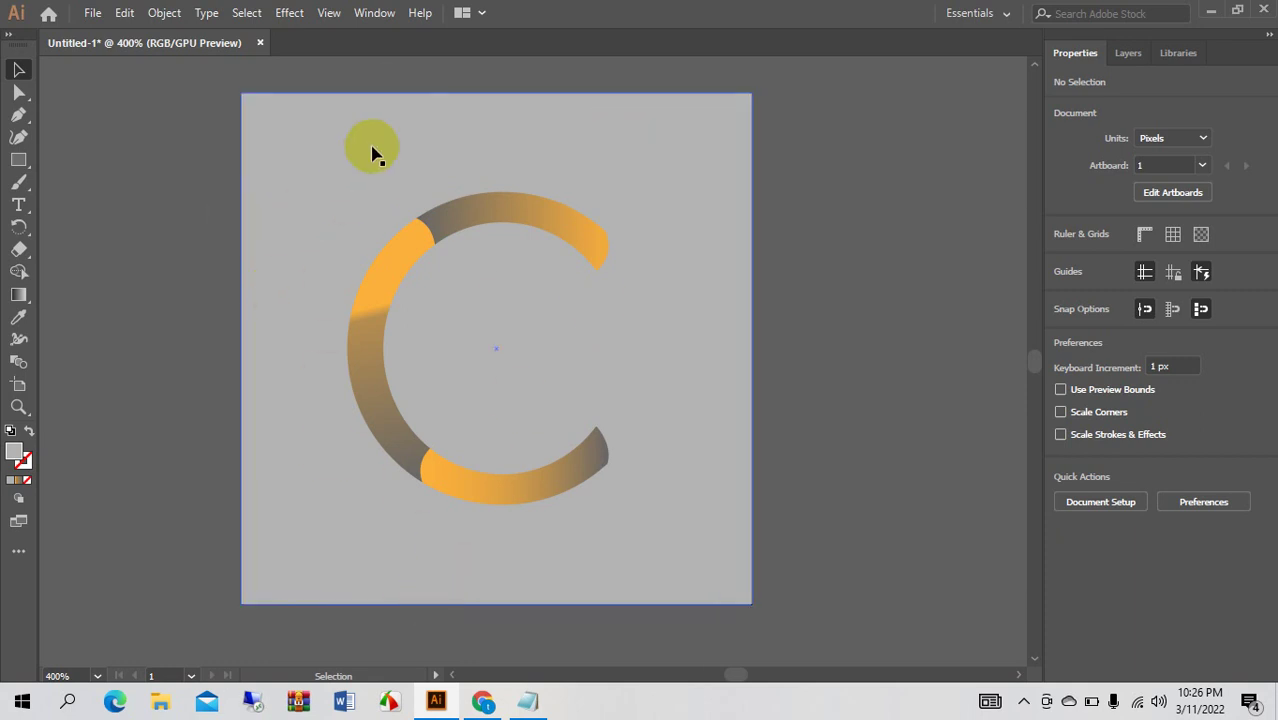
click(808, 325)
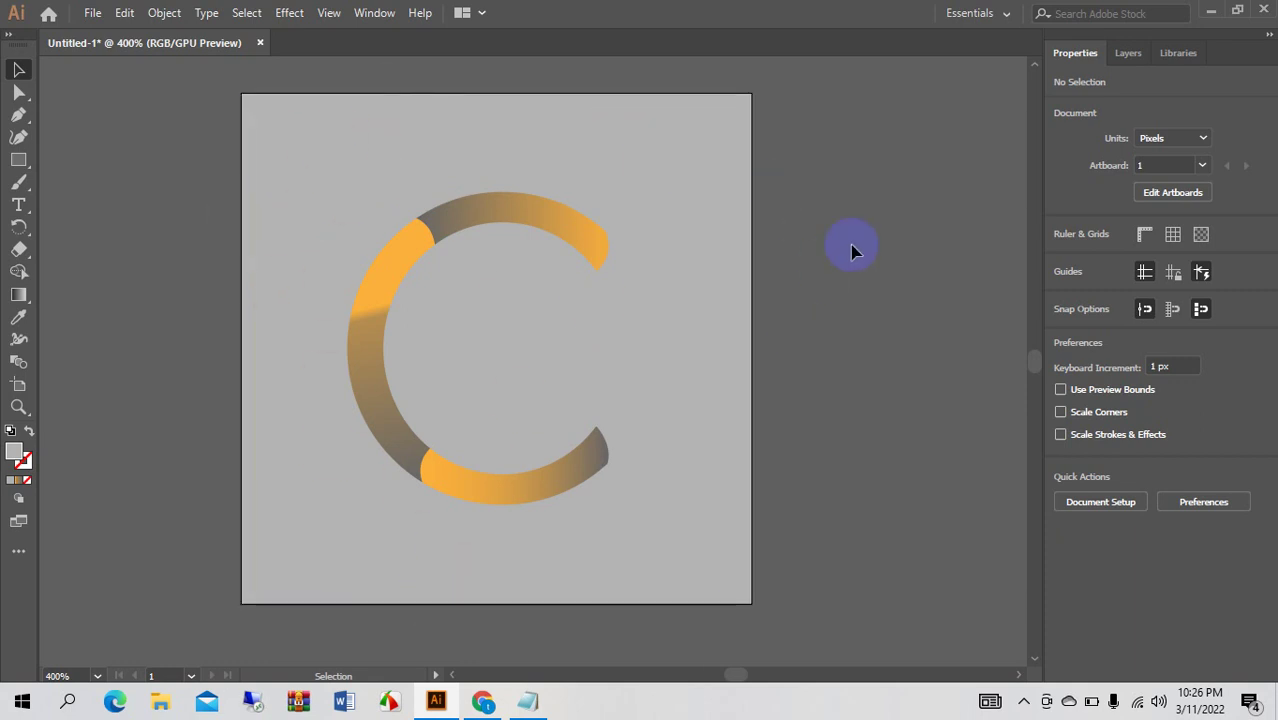